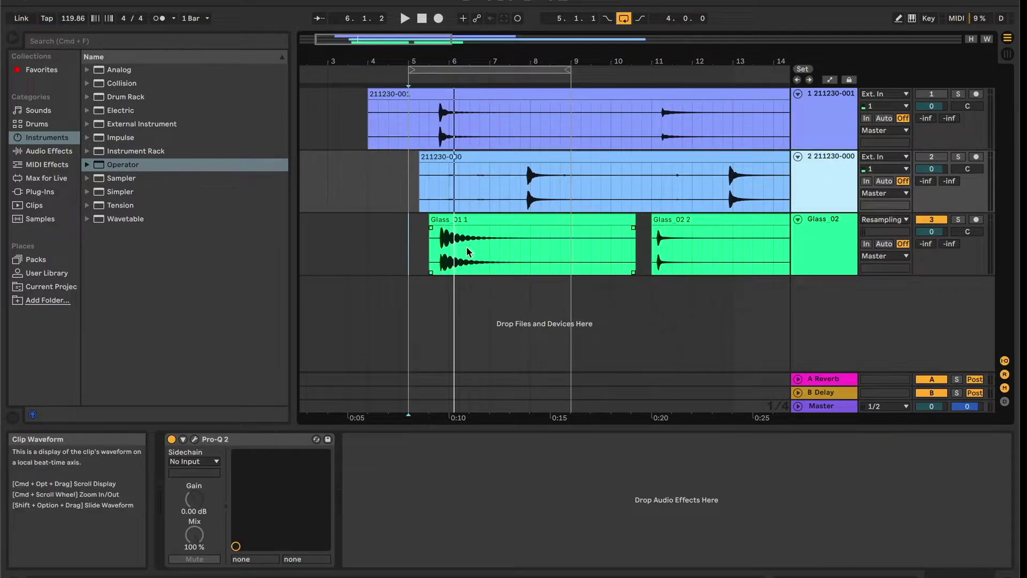
# Step: Add a Simpler instrument on a new track below Glass_02 and load the Glass_01 clip into it as its sample
pyautogui.click(408, 242)
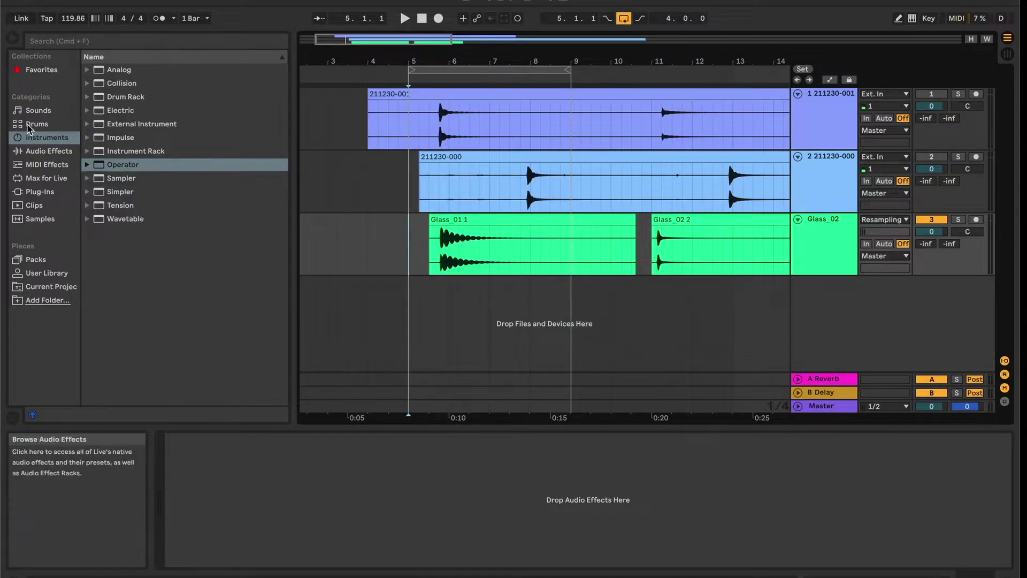
pyautogui.click(117, 194)
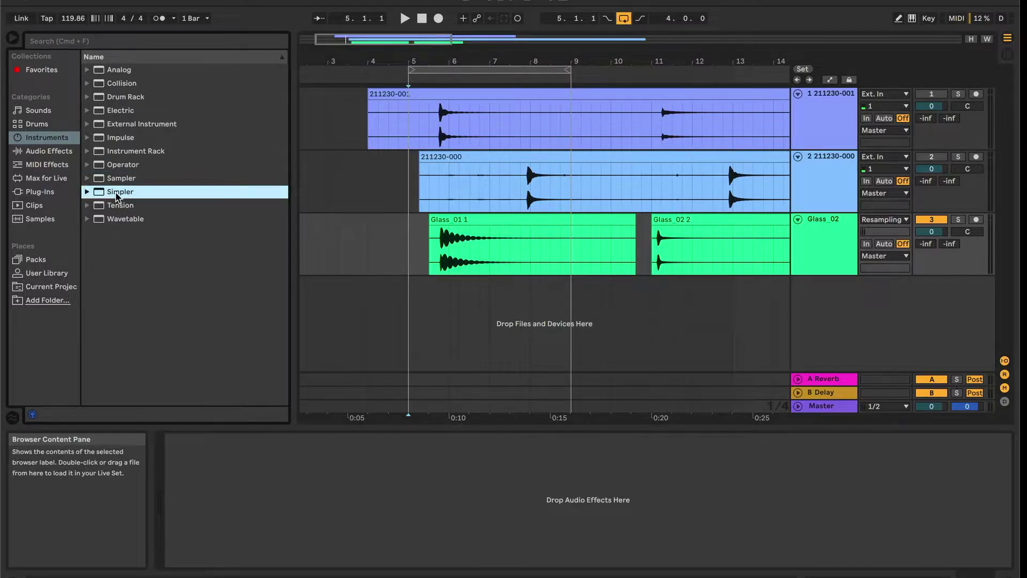
pyautogui.moveTo(117, 197); pyautogui.dragTo(438, 298)
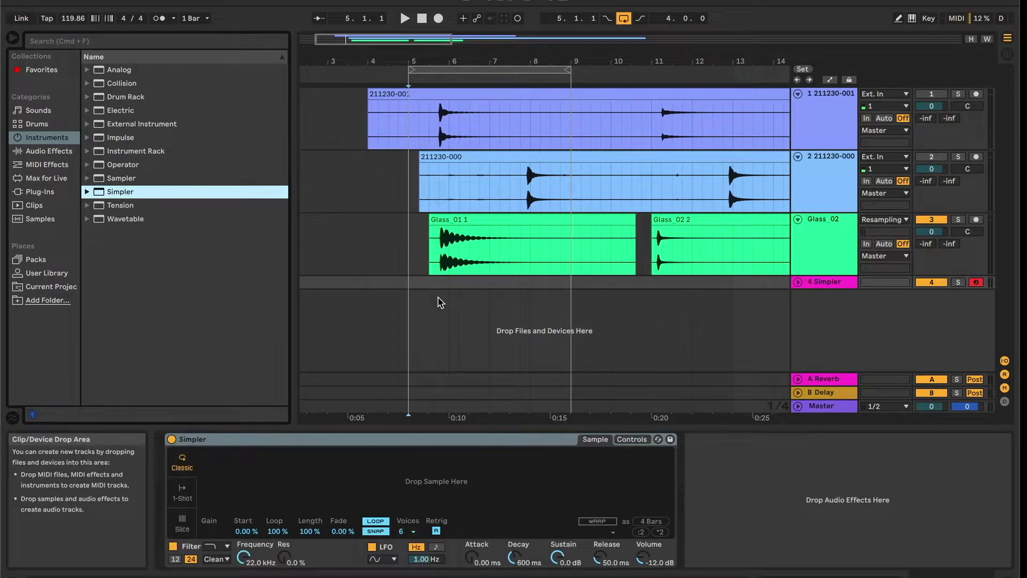
pyautogui.moveTo(475, 219); pyautogui.dragTo(323, 486)
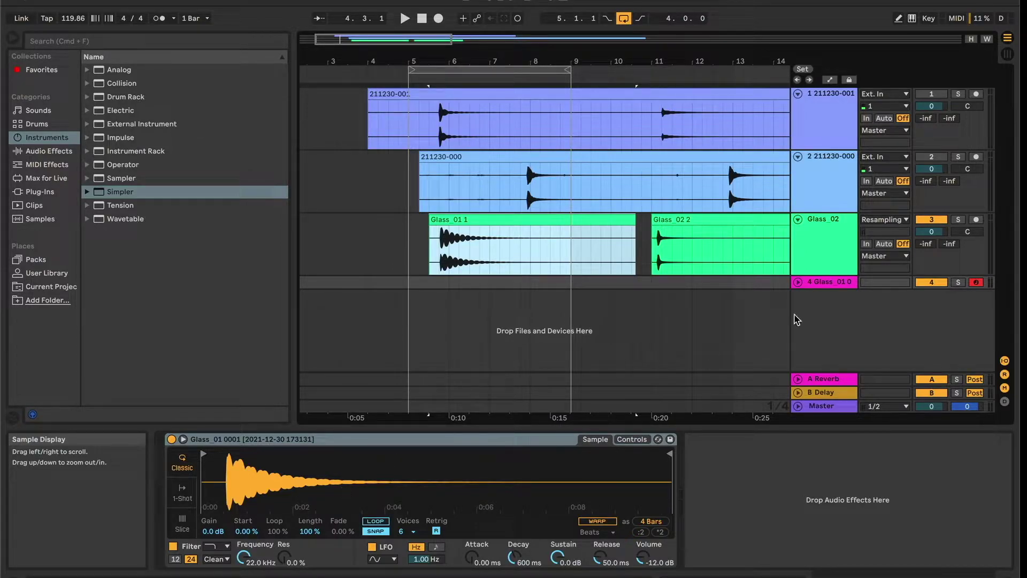
# Step: Unfold the Simpler track and insert an empty four-bar MIDI clip on it spanning the loop range from bar 5 to bar 9
pyautogui.moveTo(817, 289); pyautogui.dragTo(822, 327)
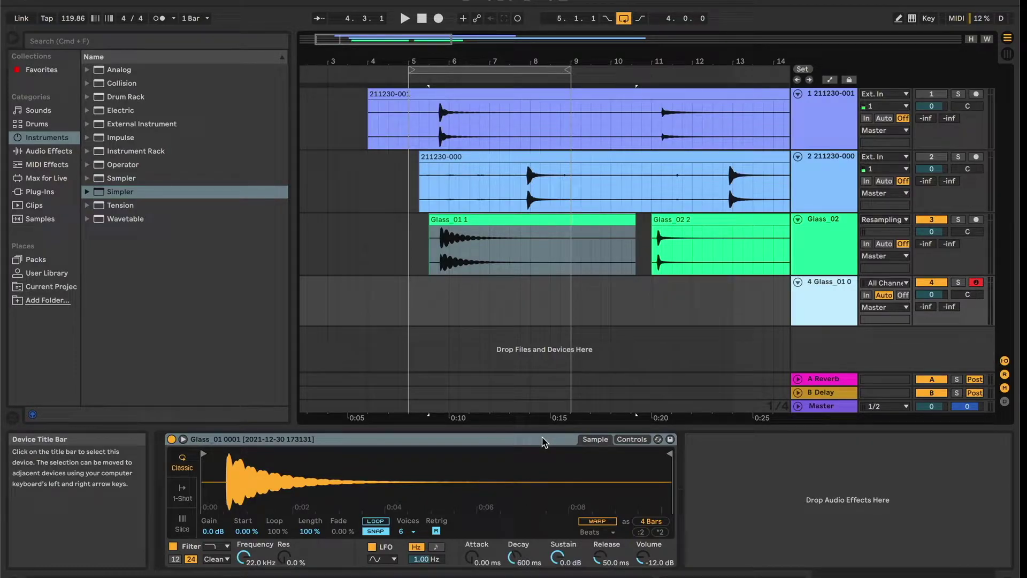
pyautogui.moveTo(410, 305); pyautogui.dragTo(478, 316)
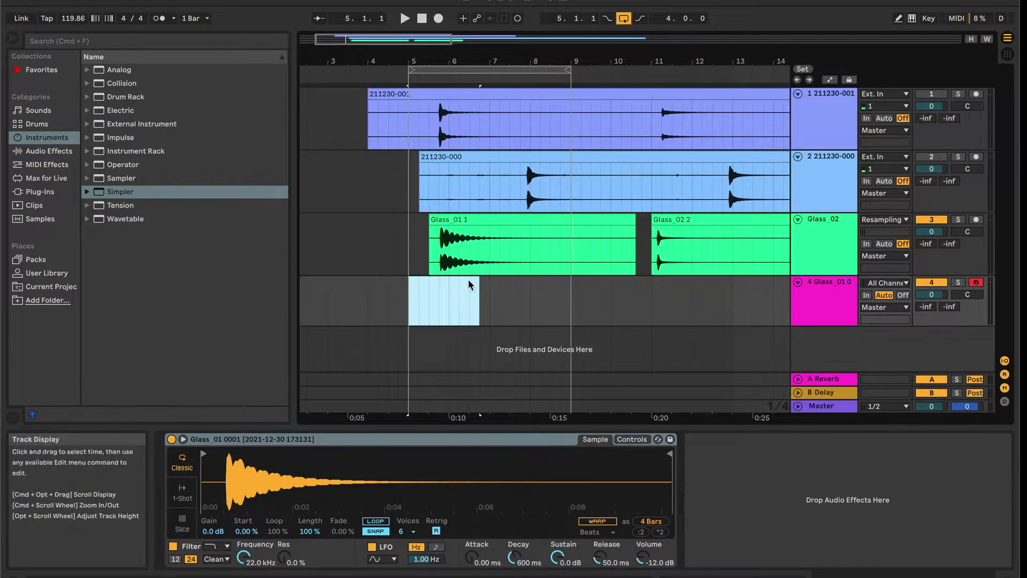
pyautogui.click(459, 303)
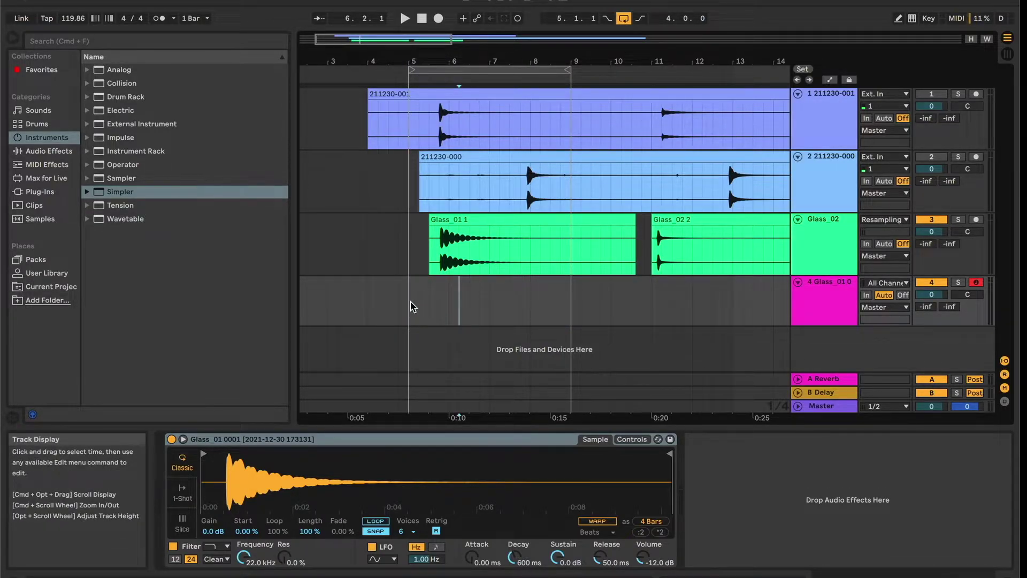
pyautogui.moveTo(411, 306); pyautogui.dragTo(571, 309)
pyautogui.rightClick(497, 295)
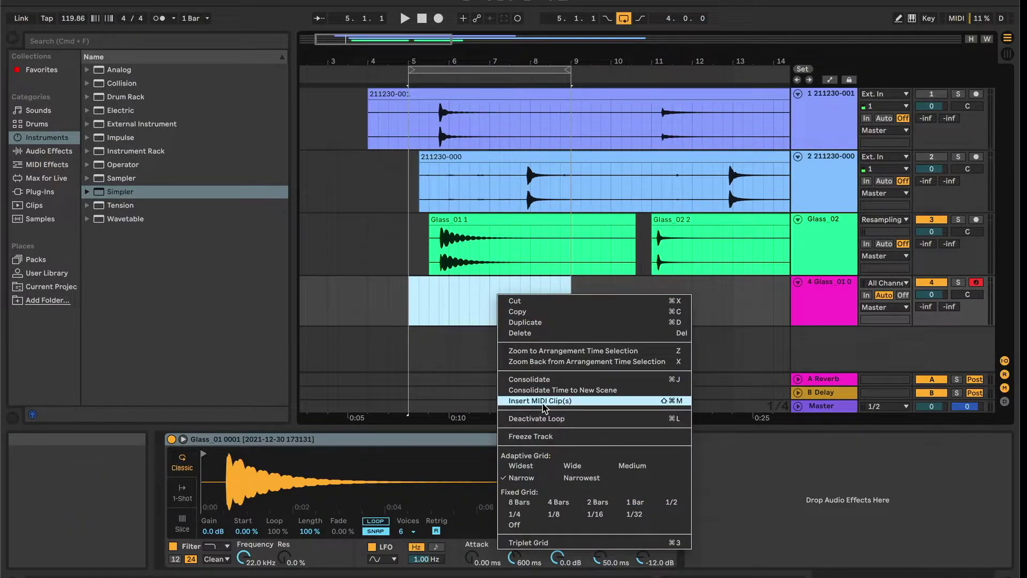
pyautogui.click(672, 404)
pyautogui.press('Tab')
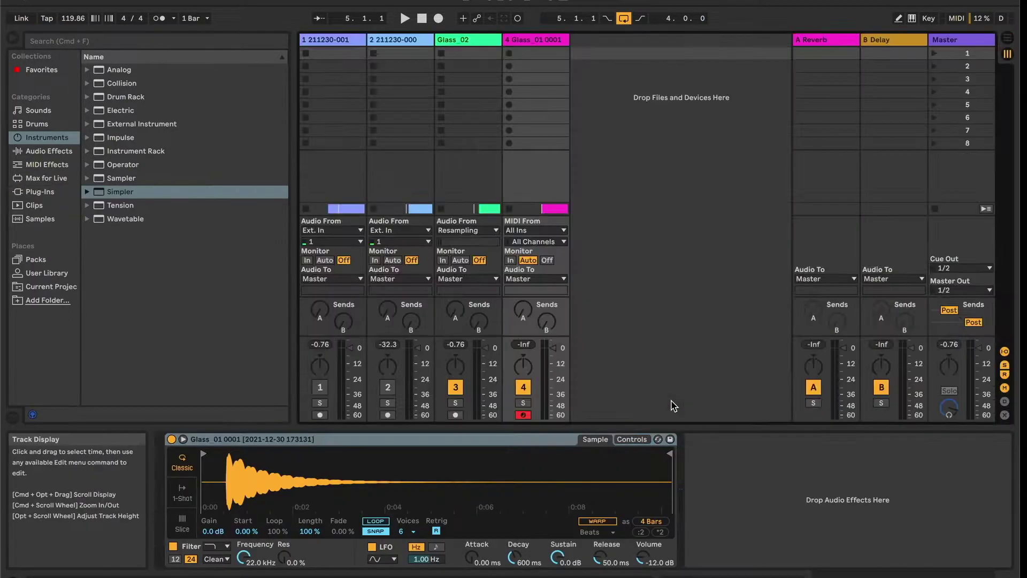
pyautogui.press('Tab')
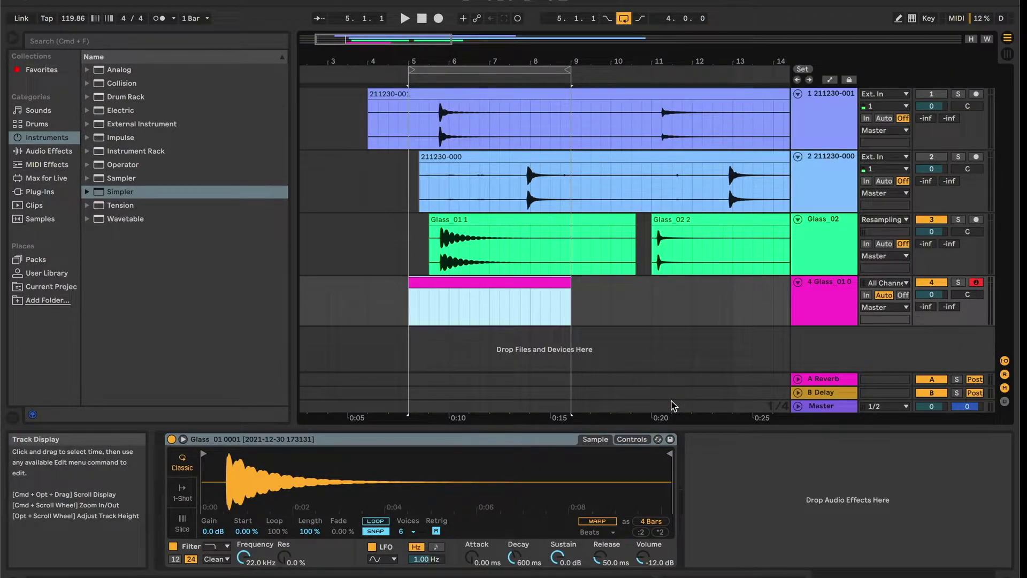
# Step: Fill the new MIDI clip with one sustained C3 note stretched across all four bars
pyautogui.hotkey('shift', 'Tab')
pyautogui.hotkey('shift', 'Tab')
pyautogui.hotkey('shift', 'Tab')
pyautogui.hotkey('shift', 'Tab')
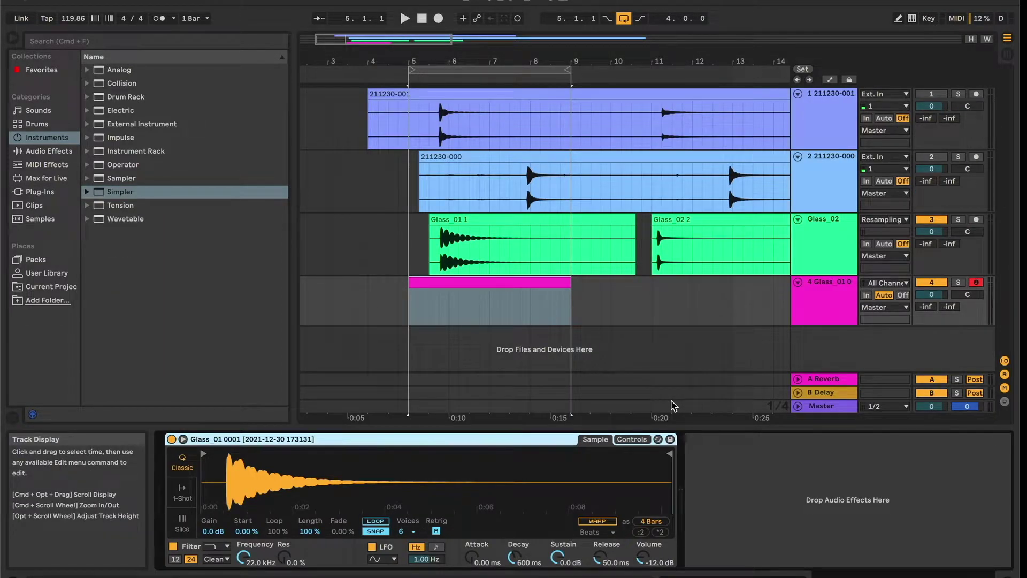
pyautogui.hotkey('shift', 'Tab')
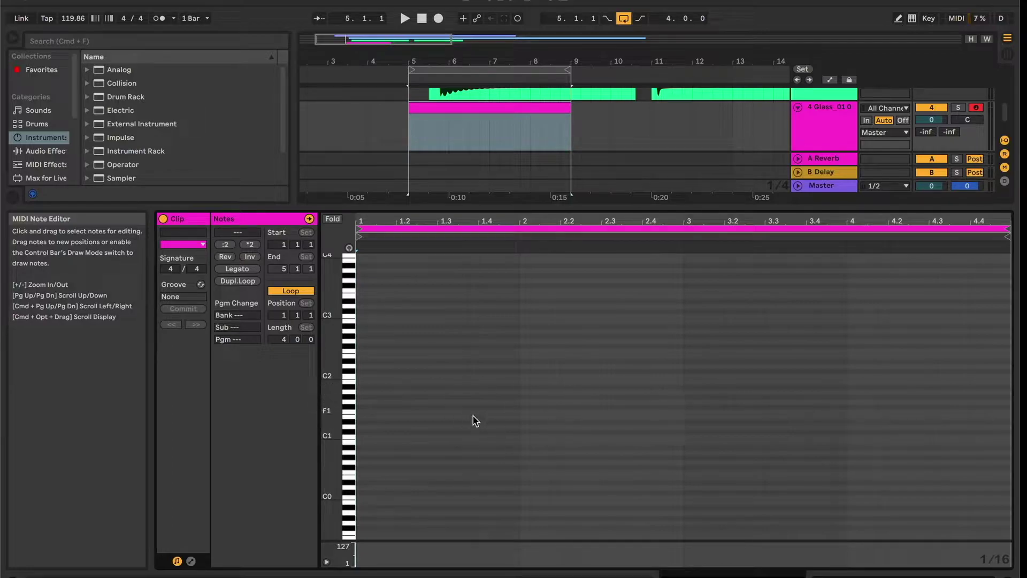
pyautogui.scroll(2, 420, 400)
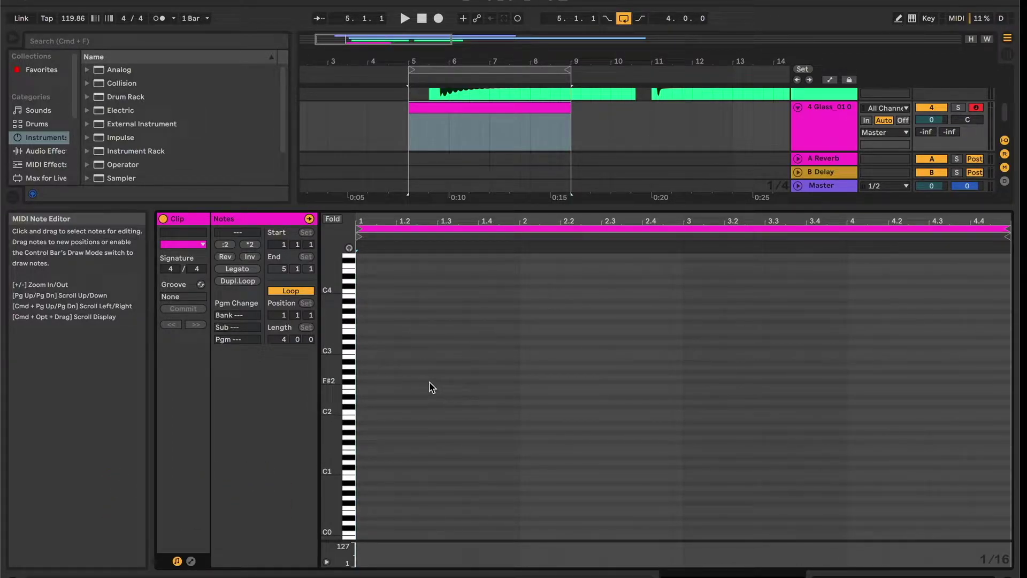
pyautogui.click(898, 19)
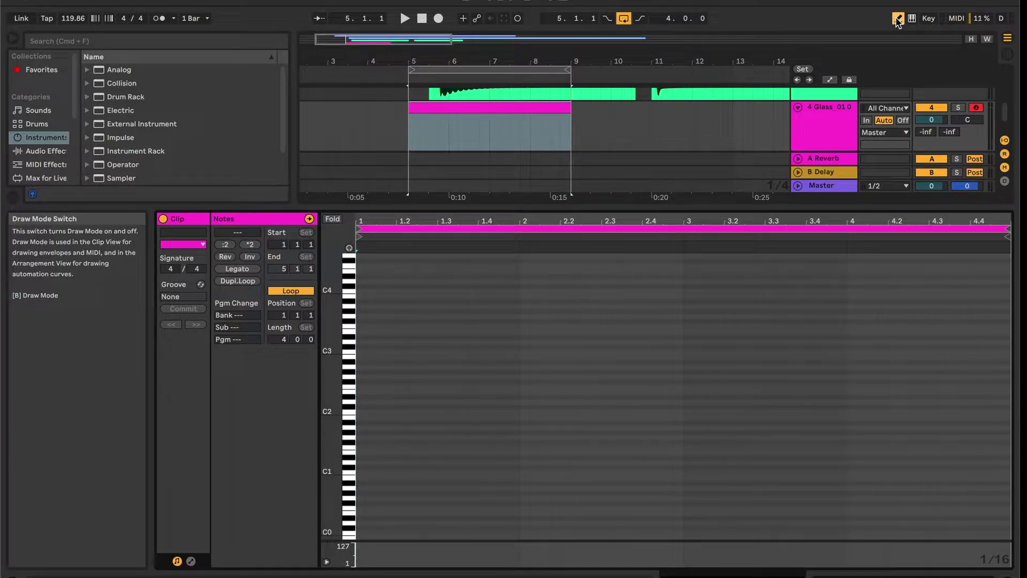
pyautogui.moveTo(357, 351); pyautogui.dragTo(428, 353)
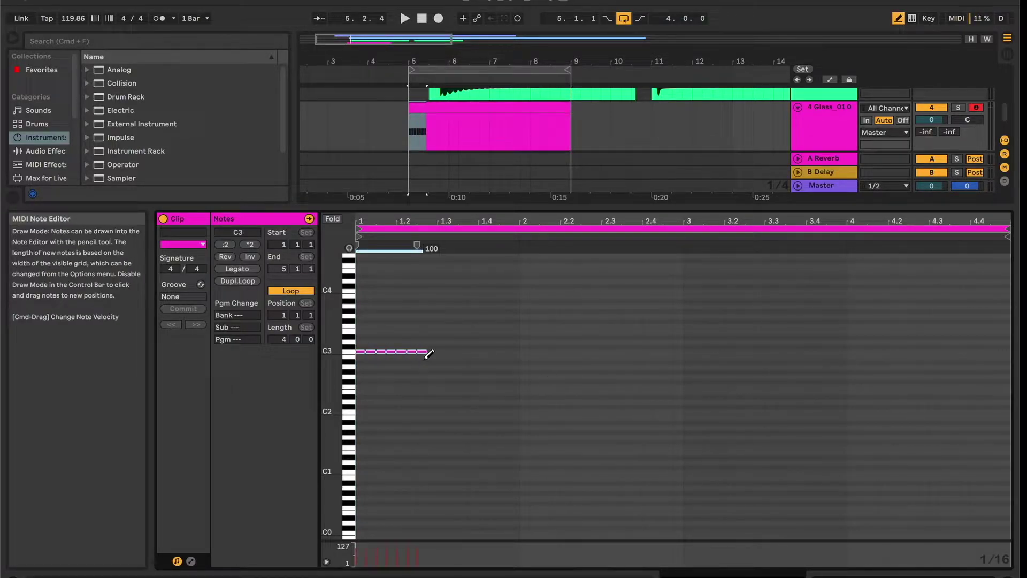
pyautogui.press('super+z')
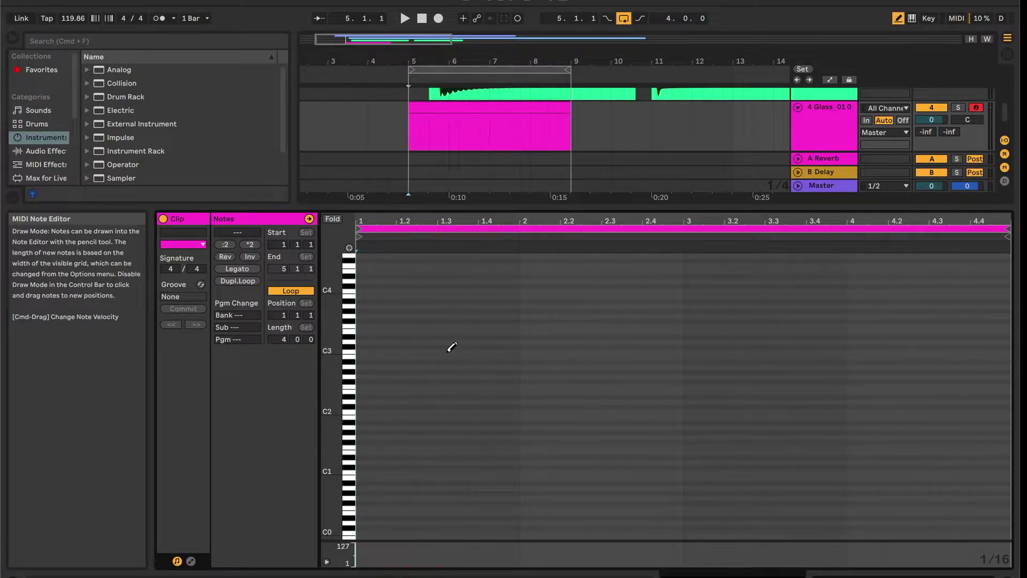
pyautogui.click(362, 350)
pyautogui.press('b')
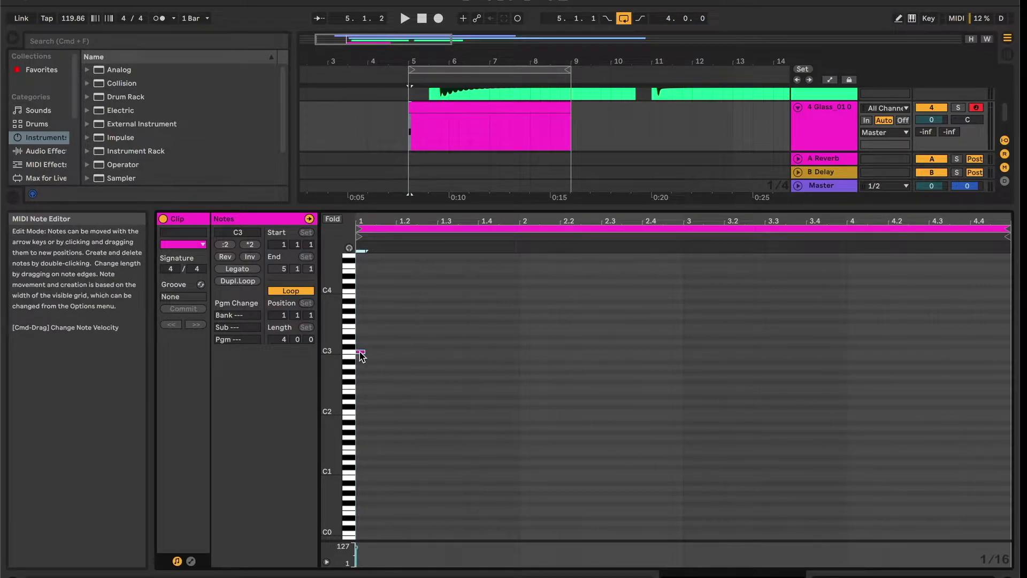
pyautogui.moveTo(362, 353); pyautogui.dragTo(1010, 359)
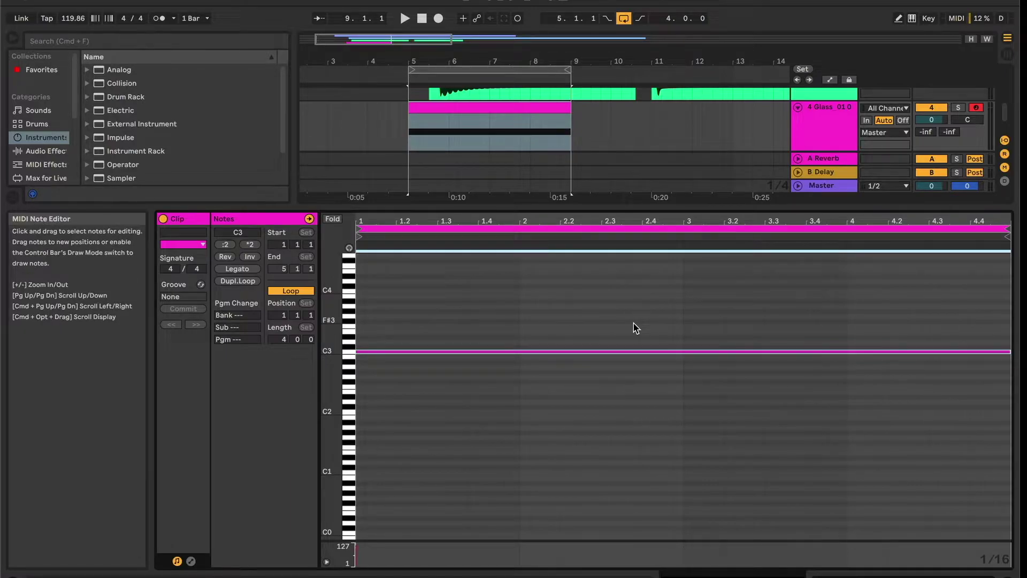
# Step: Mute the Glass_02 audio track and audition the sustained C3 note through Simpler
pyautogui.hotkey('shift', 'Tab')
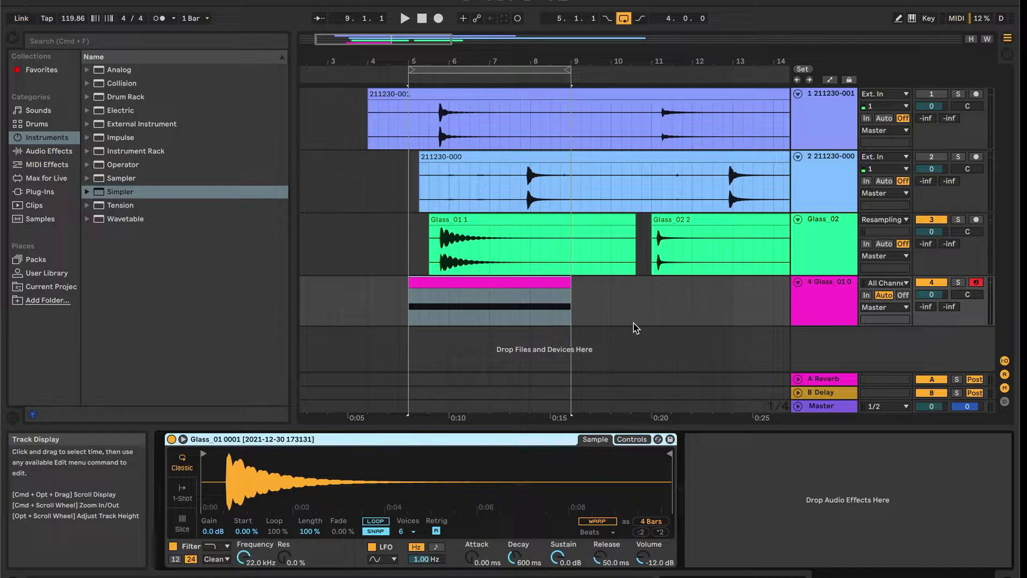
pyautogui.doubleClick(433, 304)
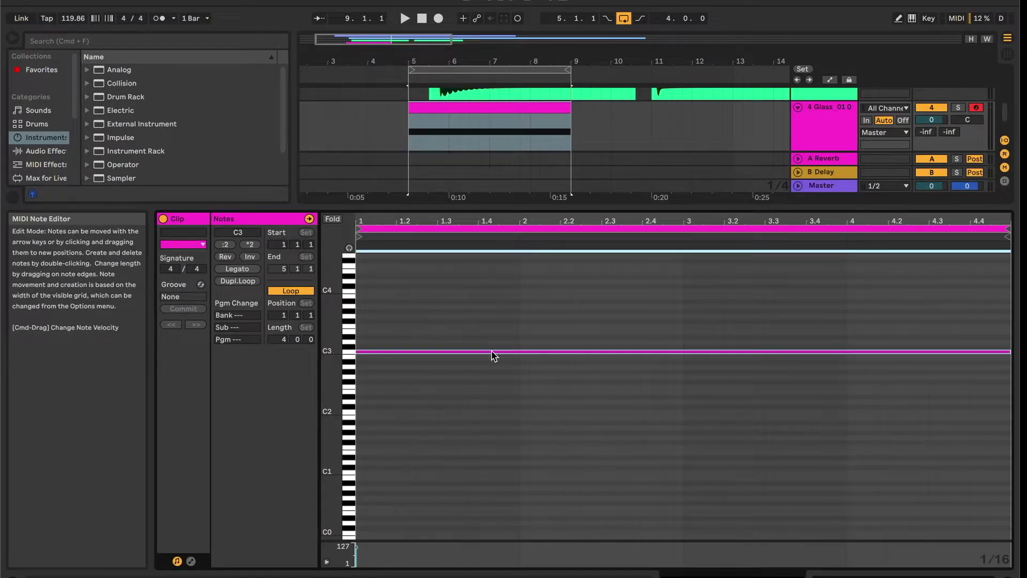
pyautogui.hotkey('shift', 'Tab')
pyautogui.press('space')
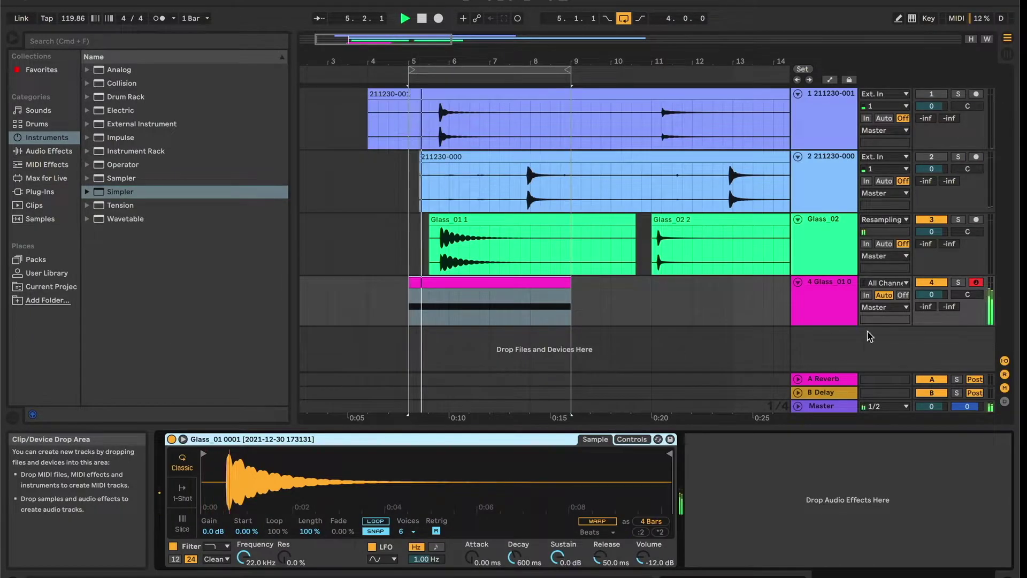
pyautogui.click(930, 220)
pyautogui.press('space')
pyautogui.press('space')
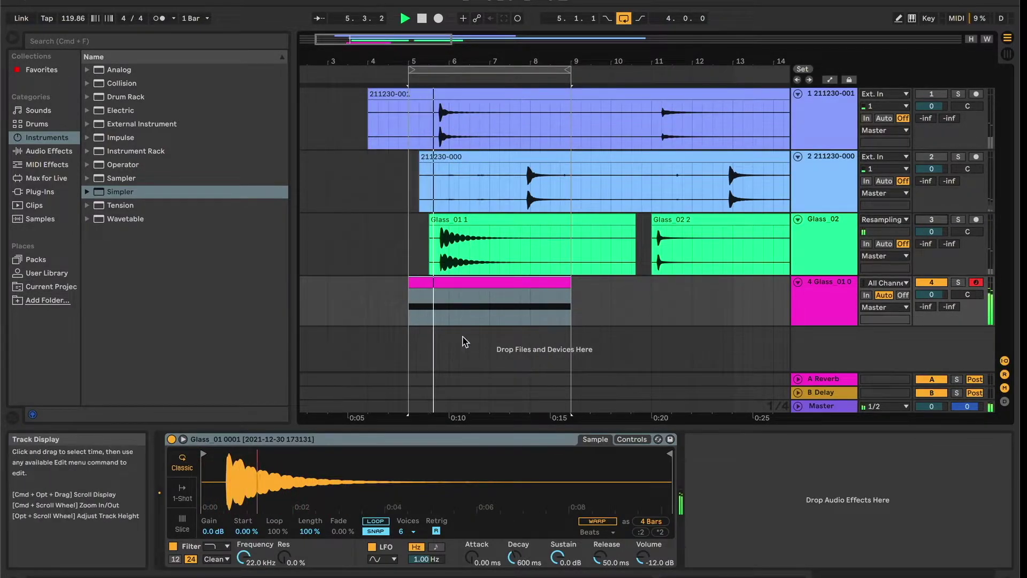
pyautogui.press('space')
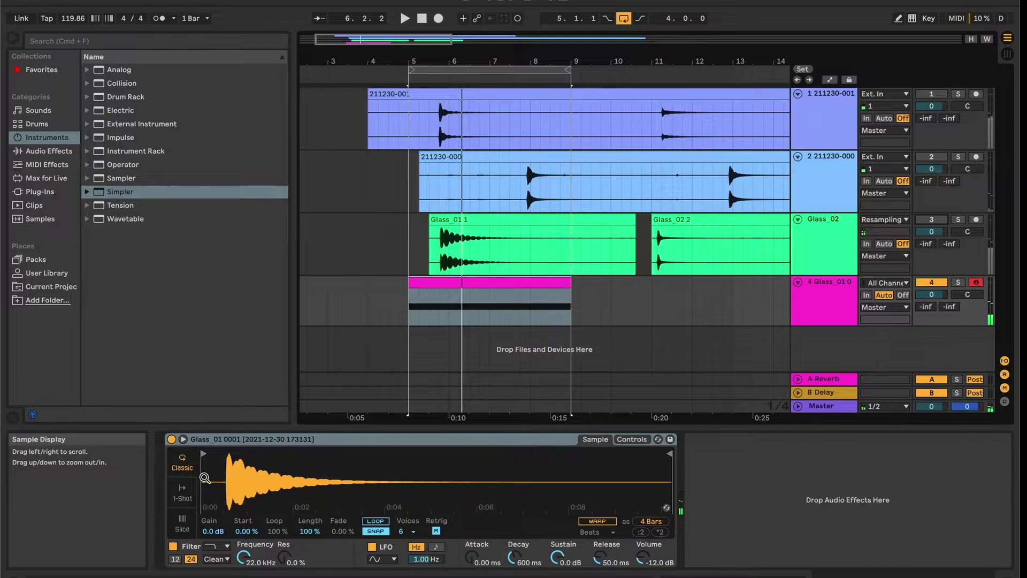
pyautogui.press('space')
# Step: Move Simpler's sample start marker to the onset of the glass hit and audition the trimmed sample
pyautogui.moveTo(266, 453); pyautogui.dragTo(298, 465)
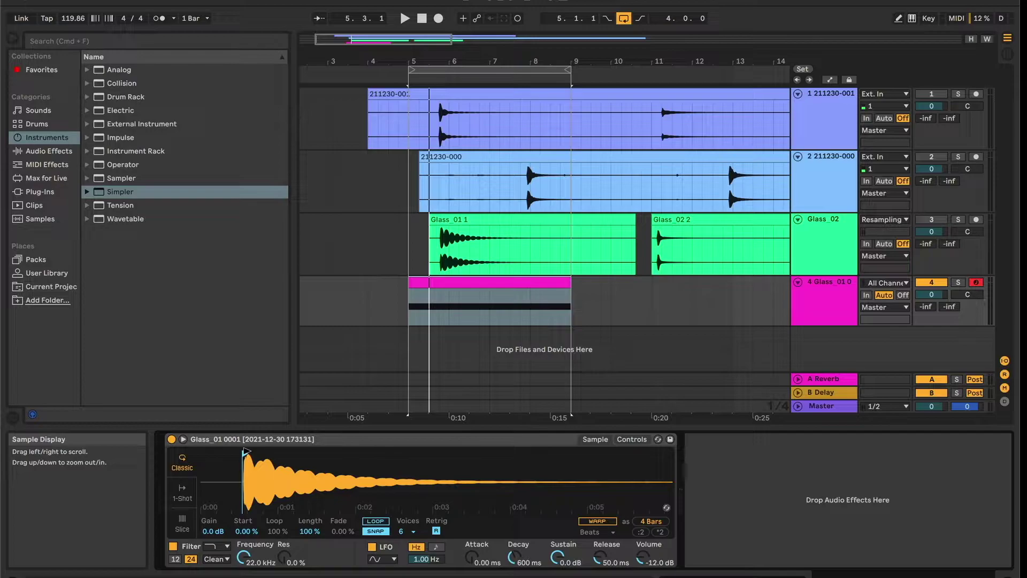
pyautogui.moveTo(303, 454); pyautogui.dragTo(378, 426)
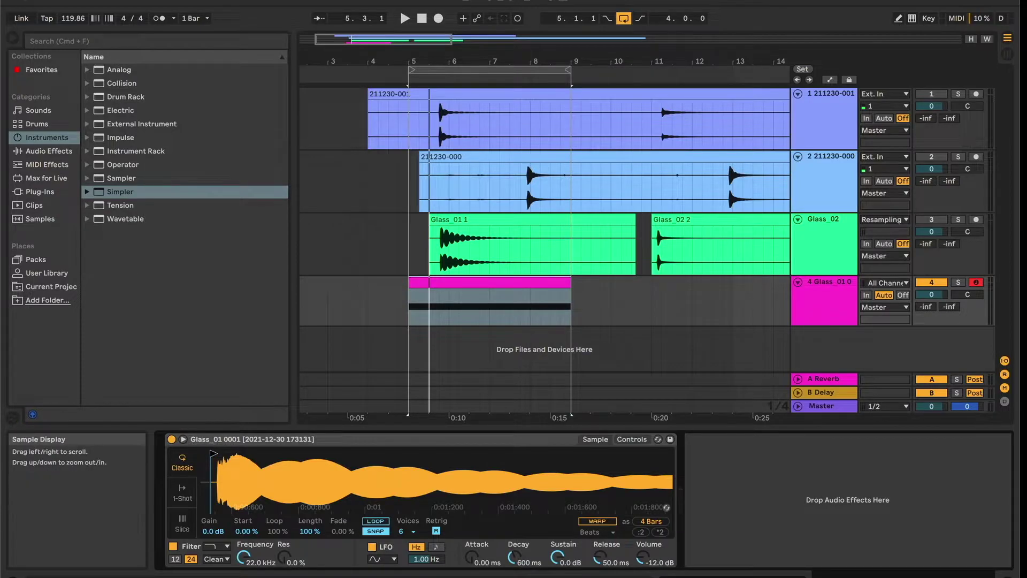
pyautogui.moveTo(212, 454); pyautogui.dragTo(219, 454)
pyautogui.moveTo(283, 455); pyautogui.dragTo(283, 428)
pyautogui.press('space')
pyautogui.press('space')
pyautogui.press('space')
pyautogui.press('space')
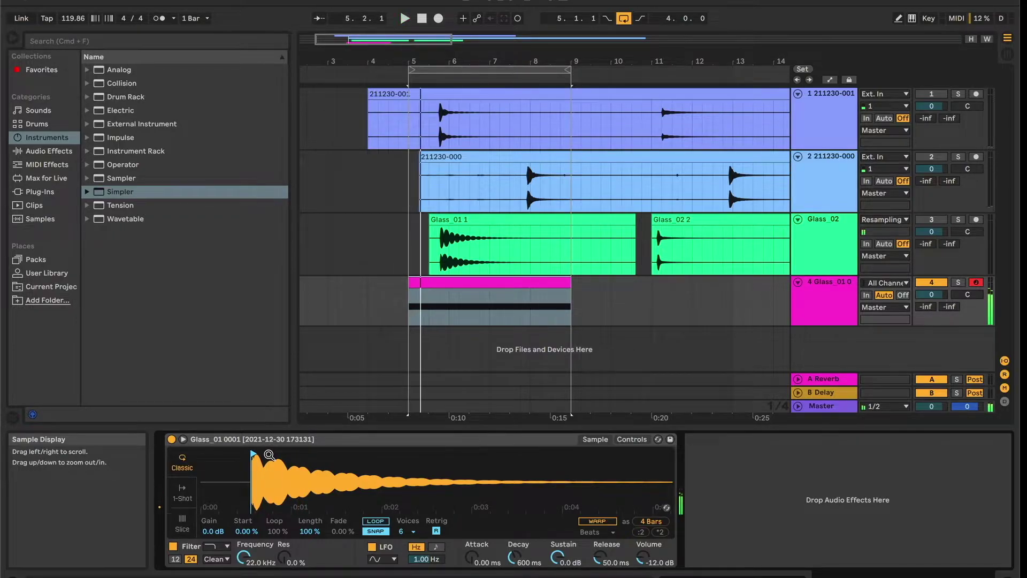
pyautogui.press('space')
pyautogui.press('space')
pyautogui.press('space')
pyautogui.press('space')
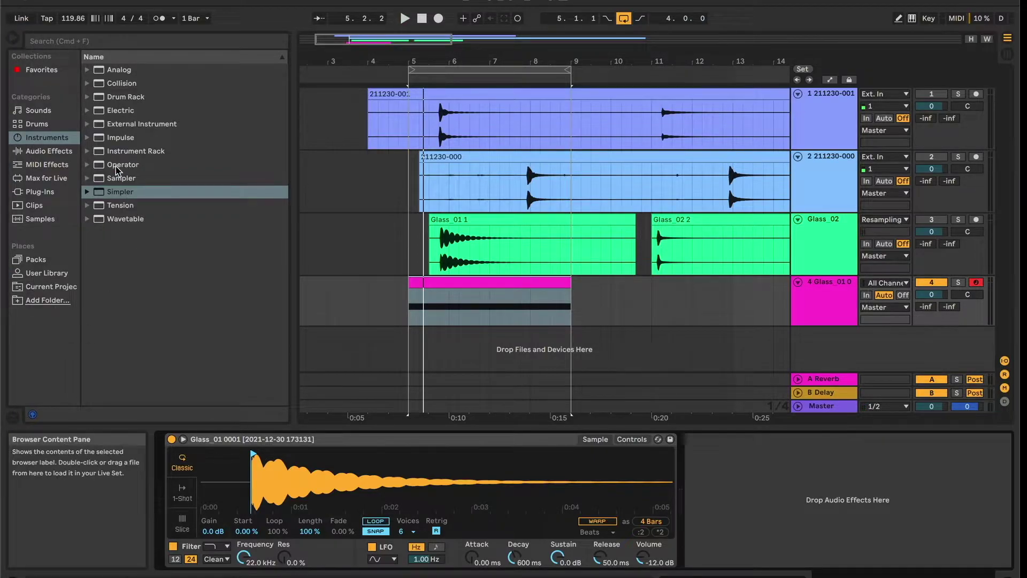
# Step: Add an Operator instrument on a new track, copy the C3 MIDI clip onto it, and audition it alongside Simpler
pyautogui.moveTo(119, 169); pyautogui.dragTo(422, 343)
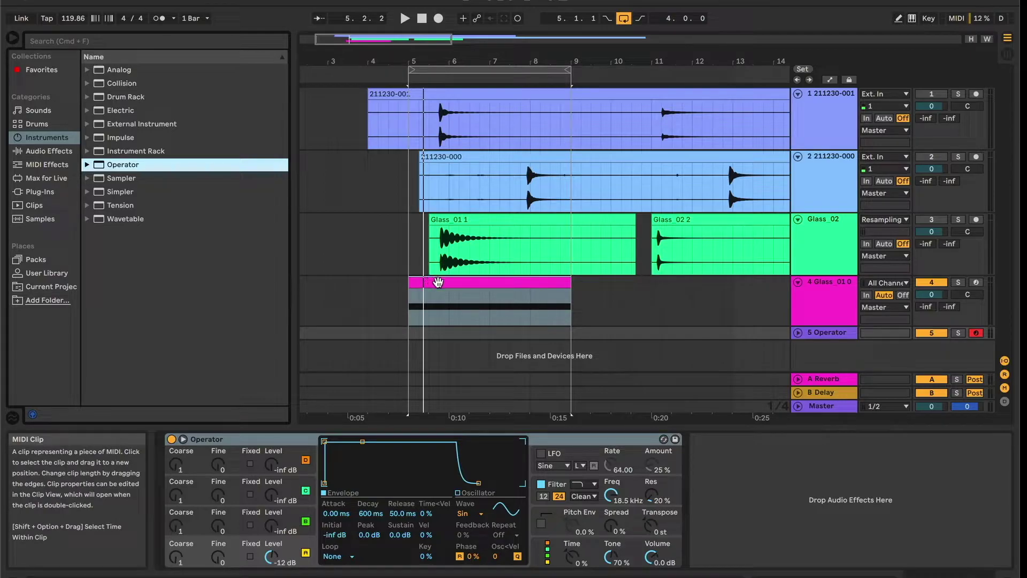
pyautogui.moveTo(437, 282); pyautogui.dragTo(431, 328)
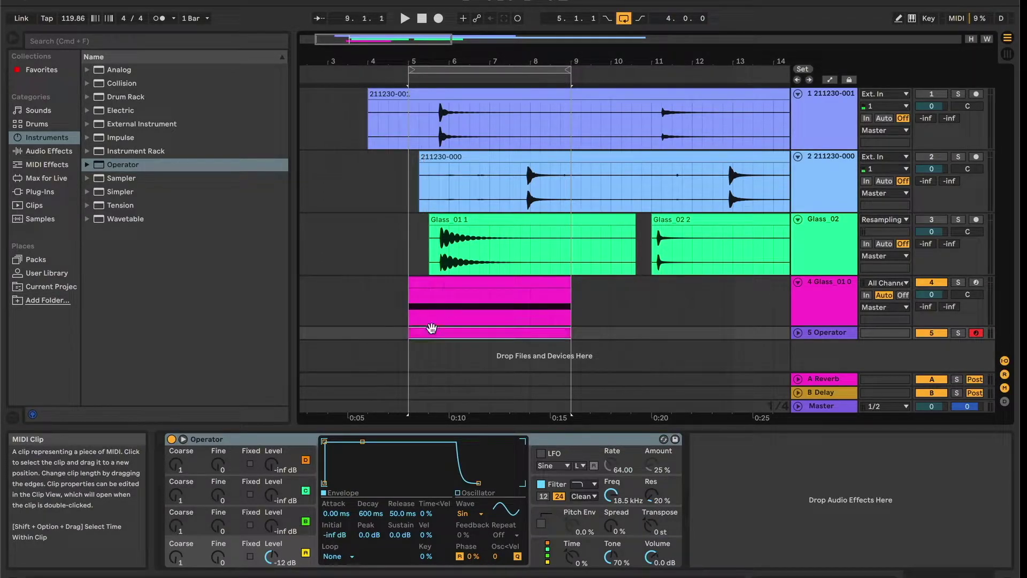
pyautogui.press('space')
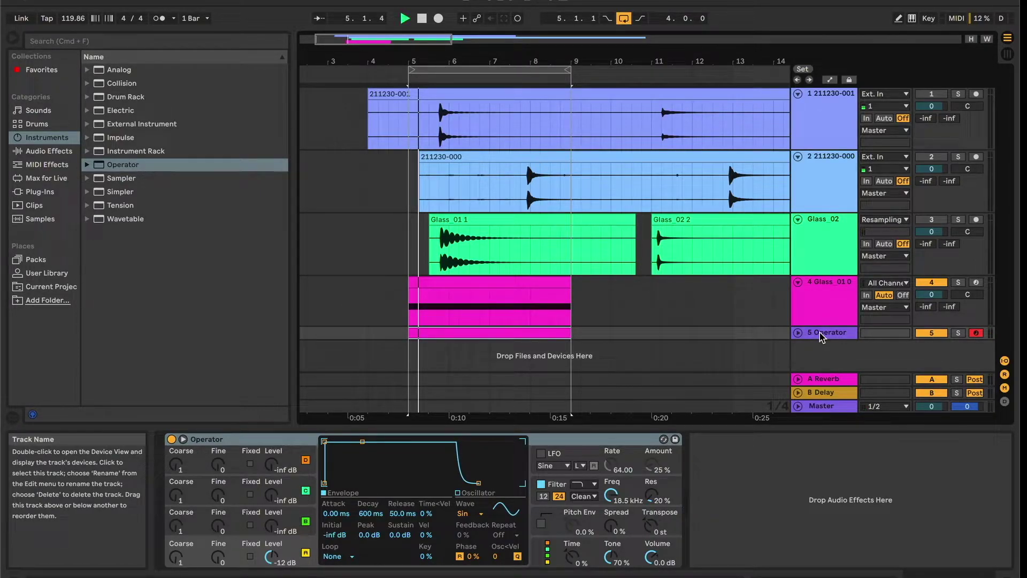
pyautogui.press('space')
pyautogui.click(457, 284)
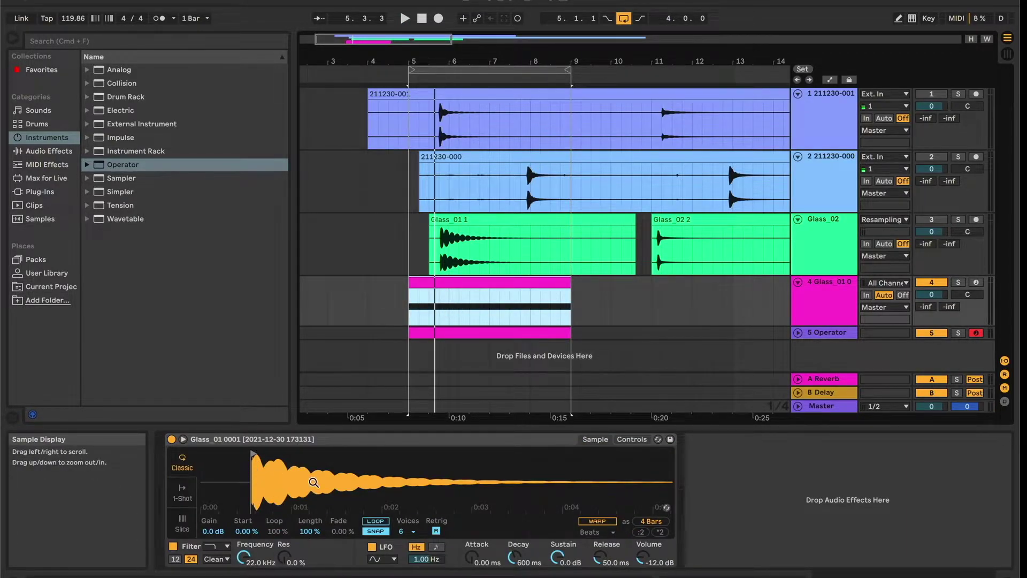
pyautogui.press('space')
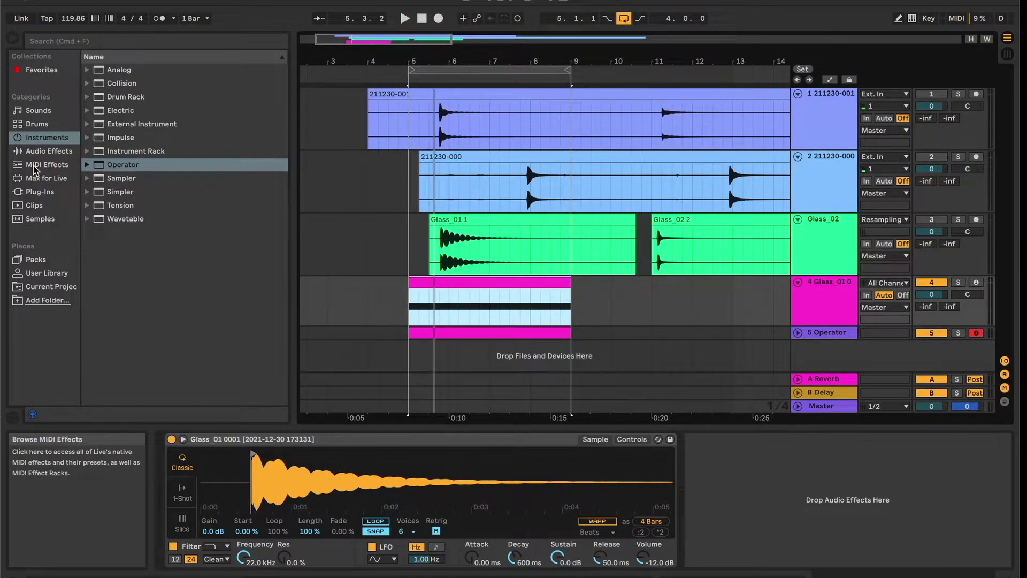
# Step: Add a Pro-Q 2 equalizer from the favorites to the Master track and check the spectrum of both instruments during playback
pyautogui.click(49, 153)
pyautogui.click(42, 69)
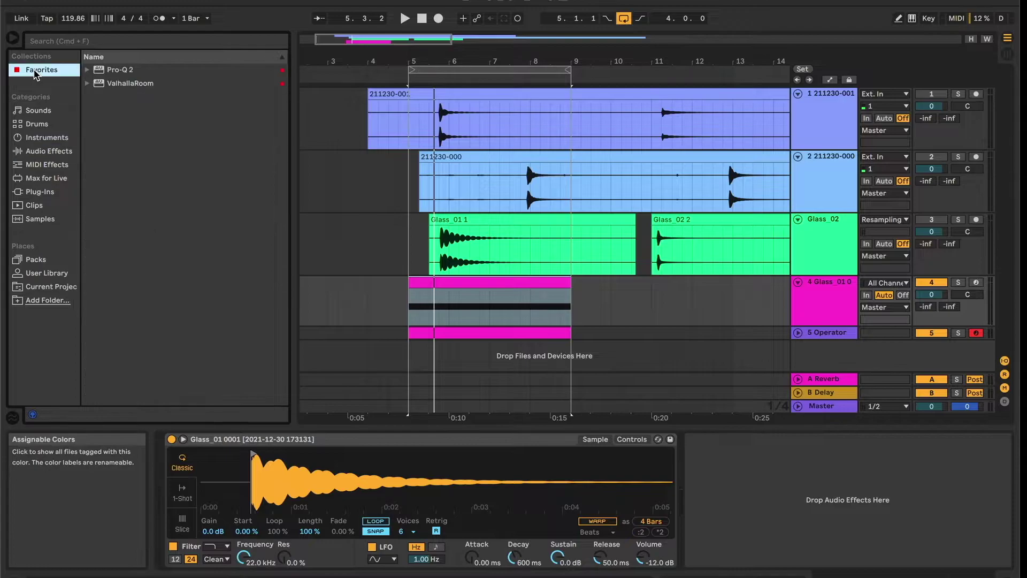
pyautogui.click(119, 70)
pyautogui.moveTo(118, 73); pyautogui.dragTo(827, 412)
pyautogui.press('space')
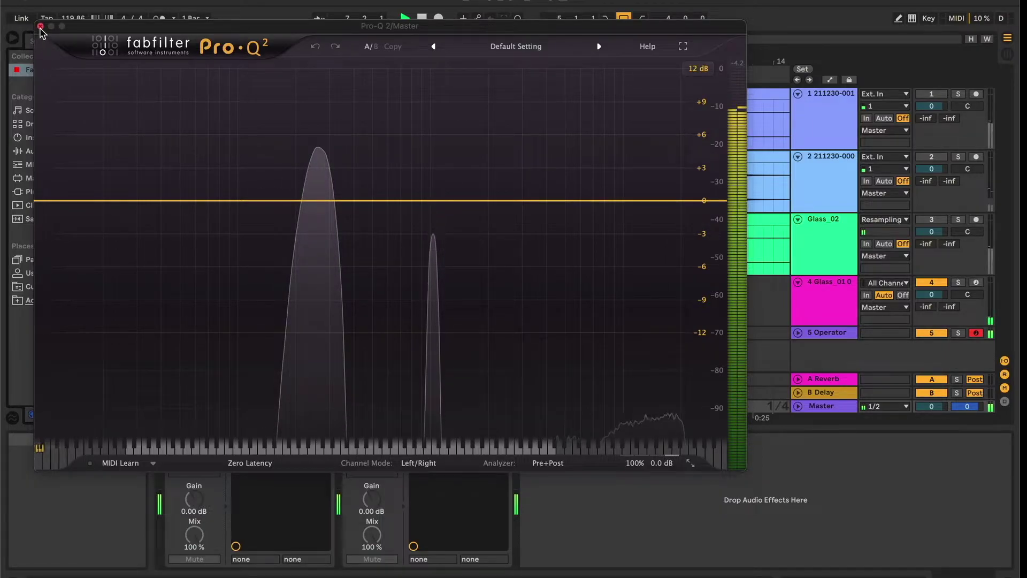
pyautogui.click(41, 26)
pyautogui.press('space')
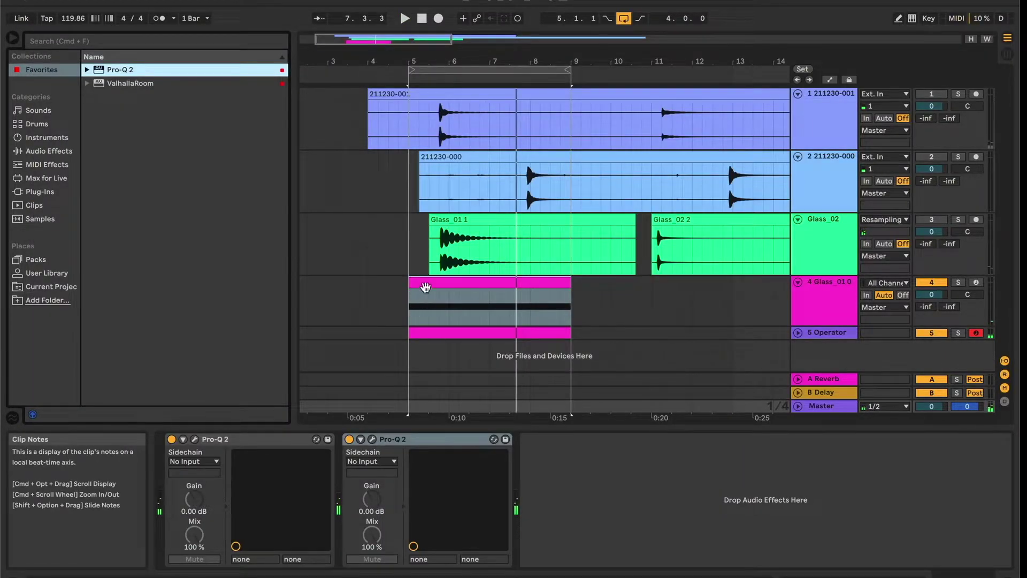
# Step: Play the Glass_01 clip and show the pitch envelope settings in Simpler's control view
pyautogui.click(426, 287)
pyautogui.press('space')
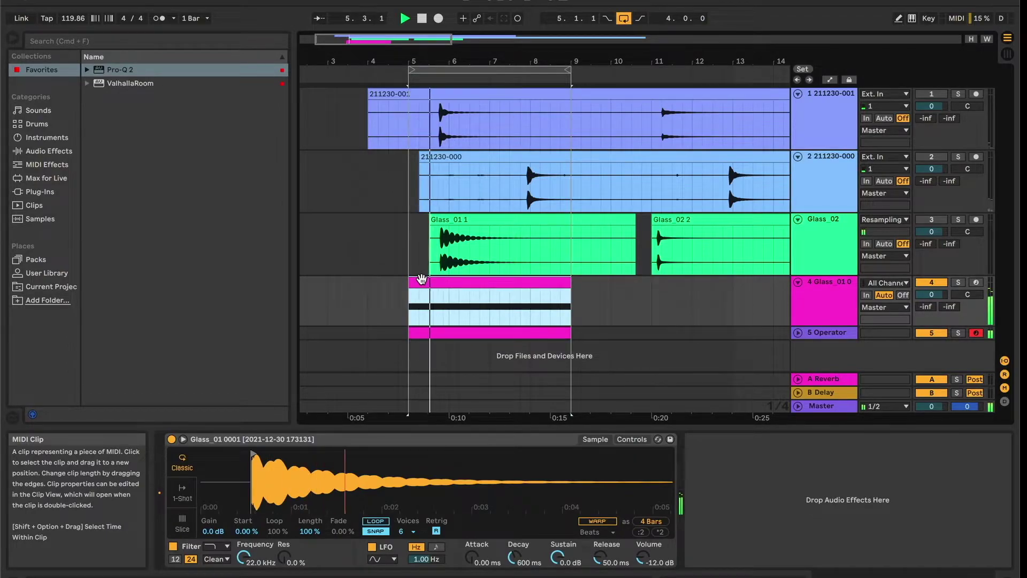
pyautogui.click(631, 439)
pyautogui.click(595, 439)
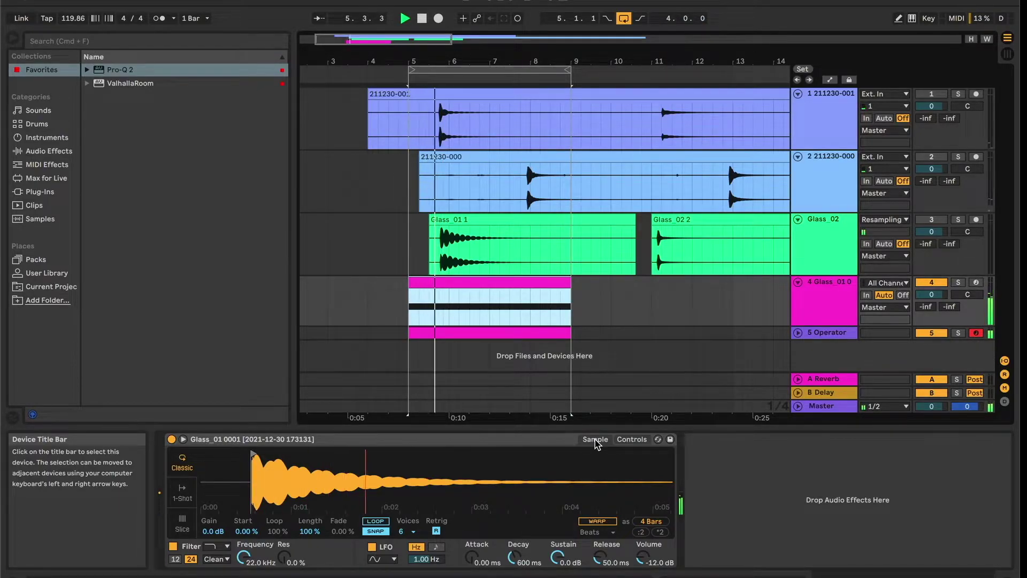
pyautogui.click(632, 442)
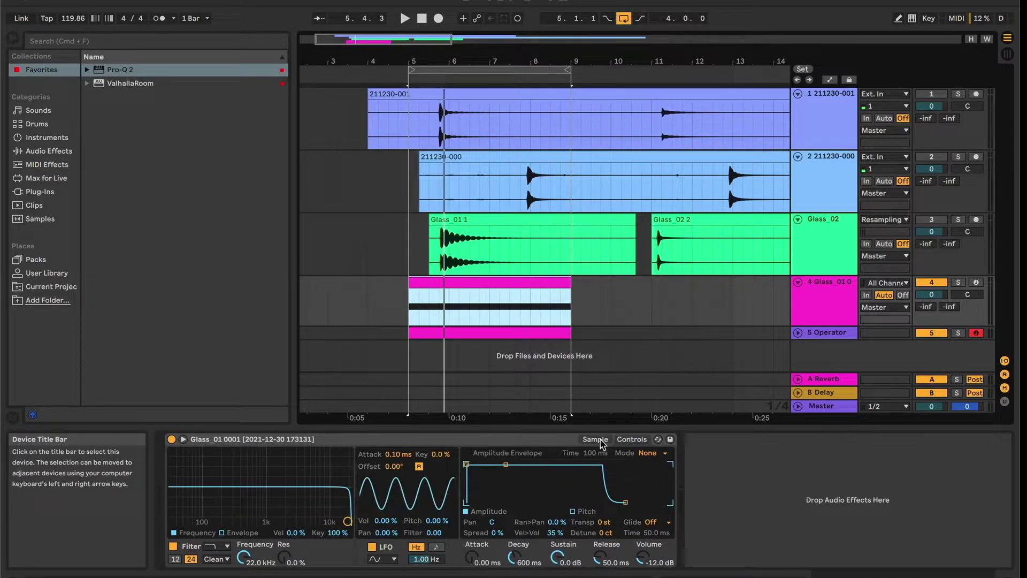
pyautogui.click(574, 513)
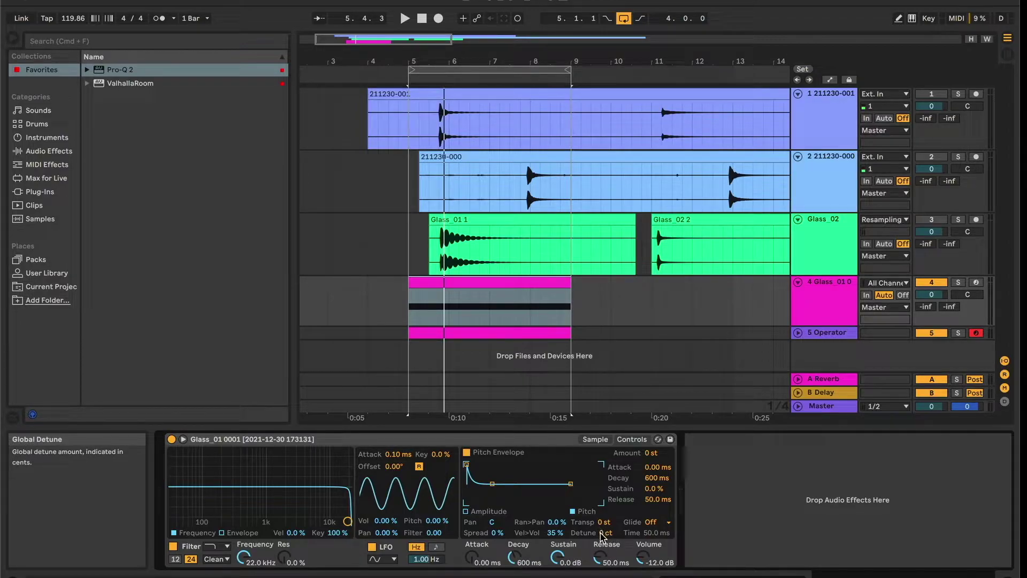
# Step: Try a negative detune on Simpler's glass sample and audition it against the Operator tone
pyautogui.press('space')
pyautogui.moveTo(610, 533); pyautogui.dragTo(610, 561)
pyautogui.press('space')
pyautogui.press('space')
pyautogui.press('space')
pyautogui.press('space')
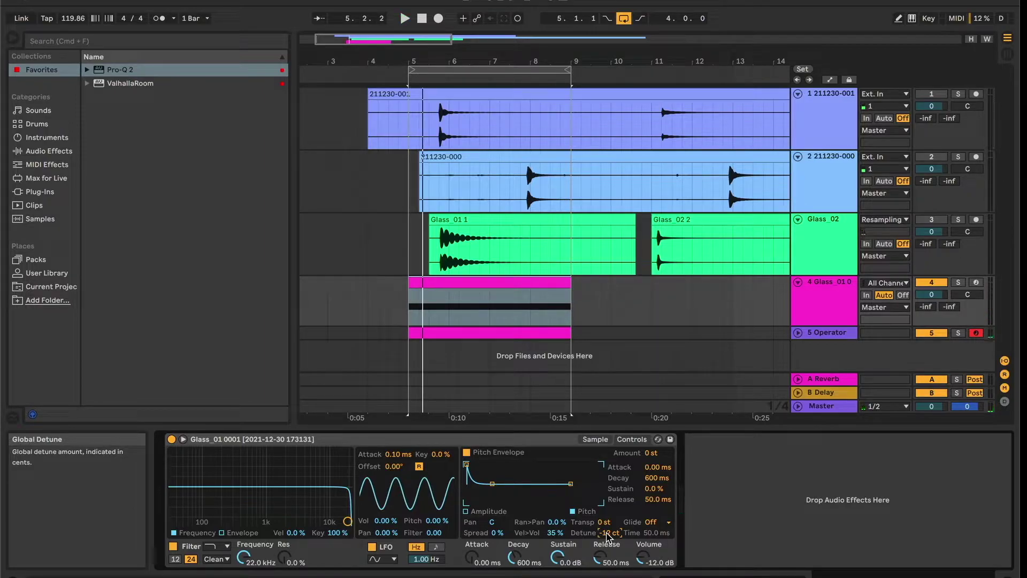
# Step: Raise Simpler's detune to +22 ct, auditioning the glass against the Operator tone between adjustments
pyautogui.moveTo(610, 536); pyautogui.dragTo(610, 499)
pyautogui.moveTo(609, 533); pyautogui.dragTo(609, 537)
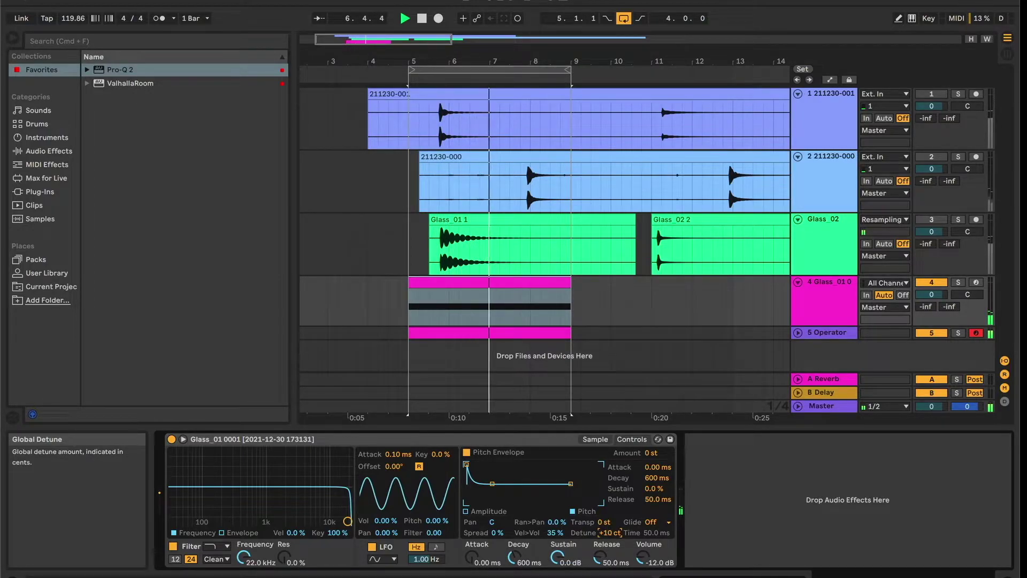
pyautogui.press('space')
pyautogui.press('space')
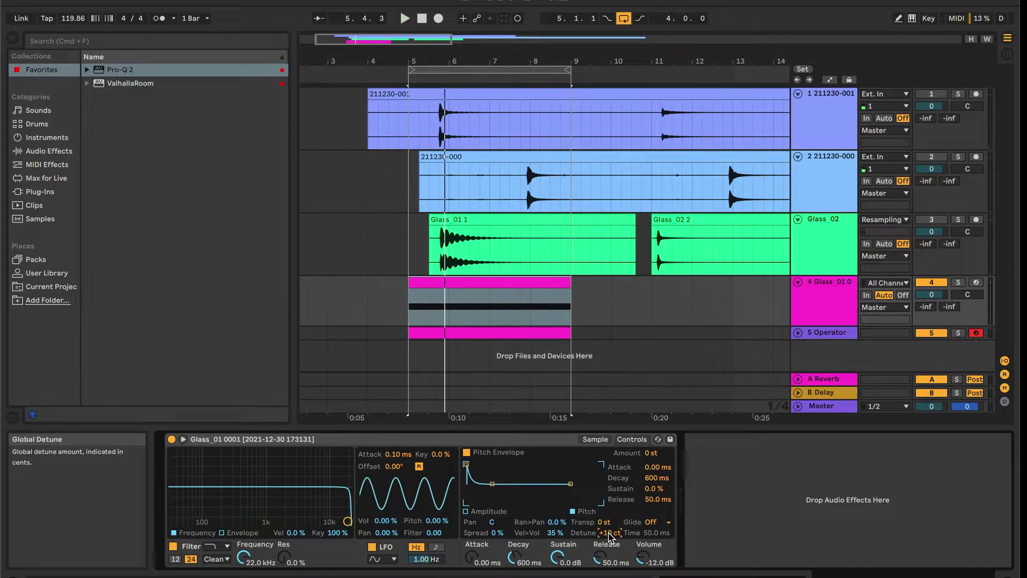
pyautogui.press('space')
pyautogui.press('space')
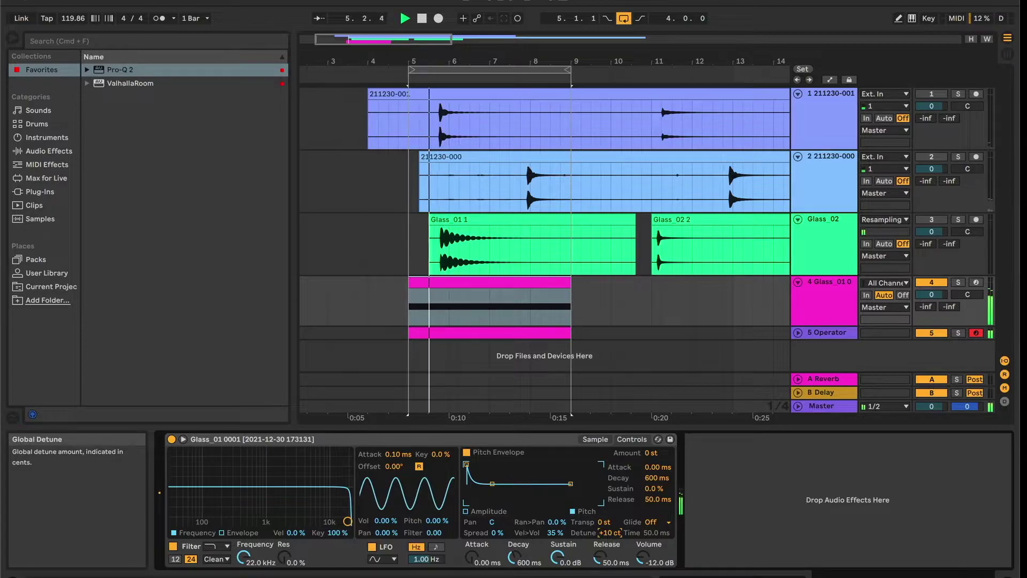
pyautogui.moveTo(610, 532); pyautogui.dragTo(610, 537)
pyautogui.press('space')
pyautogui.press('space')
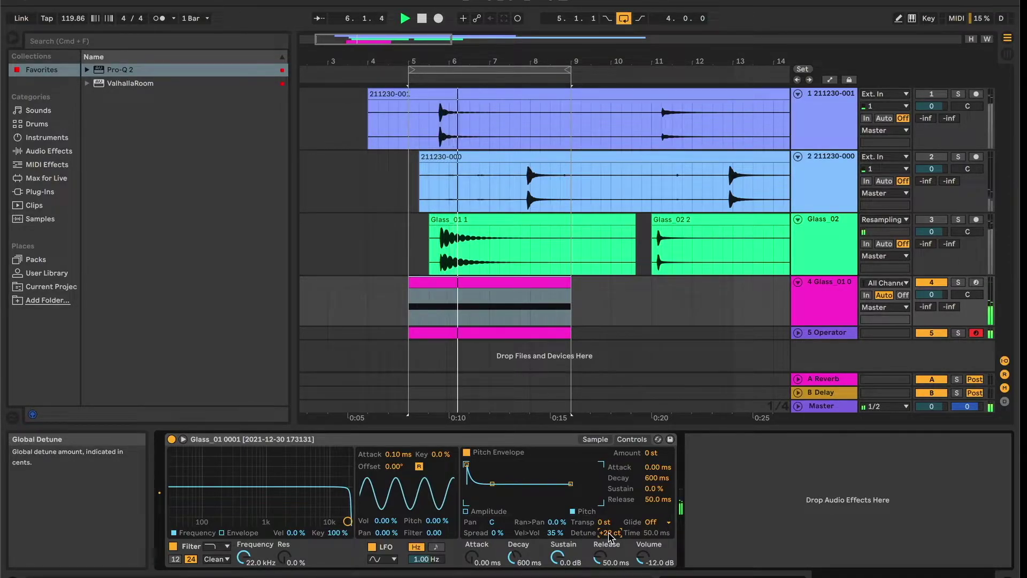
pyautogui.press('space')
pyautogui.press('space')
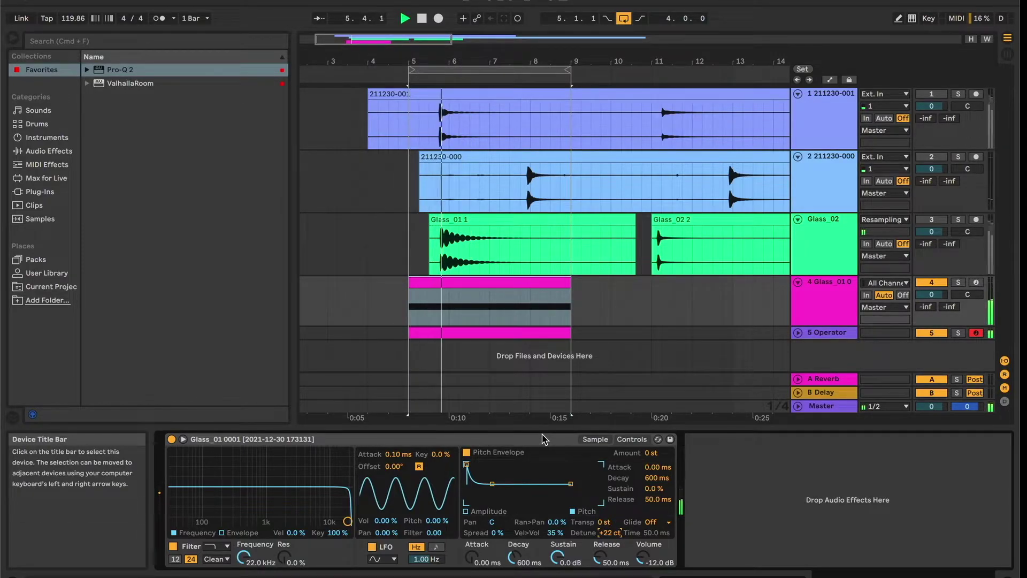
pyautogui.press('space')
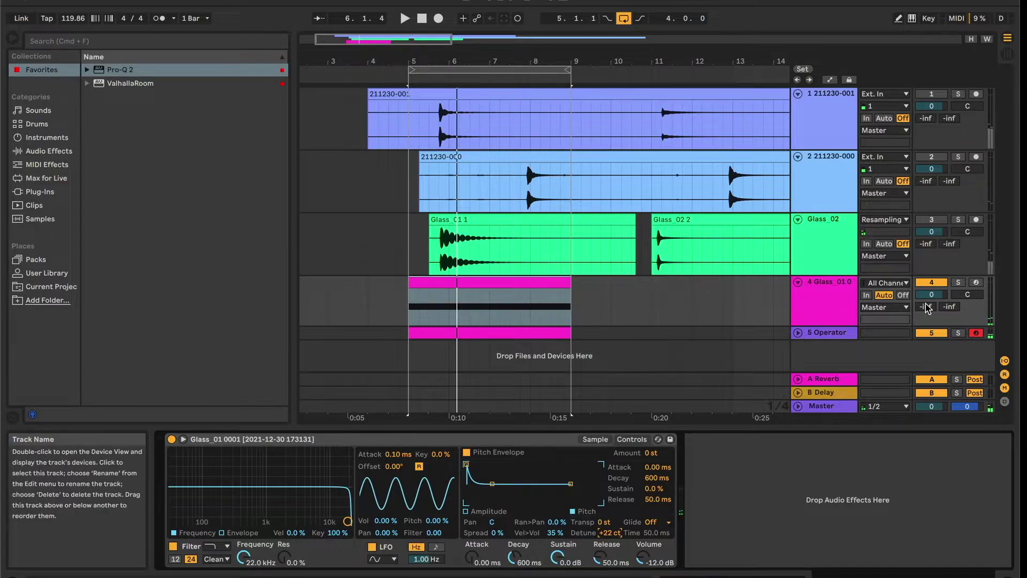
# Step: Mute the Operator track, move it above the Glass_01 track, and play the glass instrument alone
pyautogui.click(931, 335)
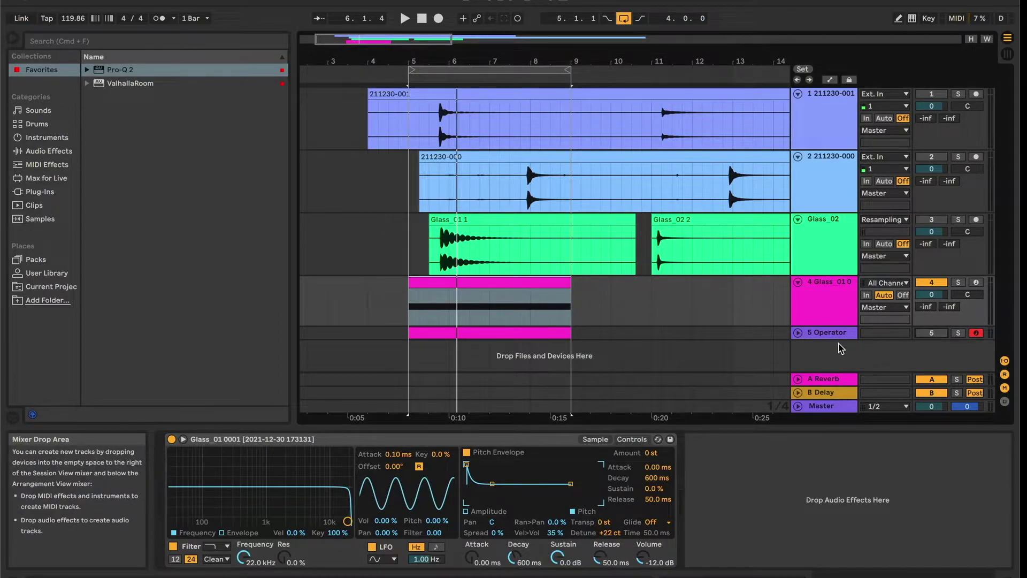
pyautogui.moveTo(832, 341); pyautogui.dragTo(829, 278)
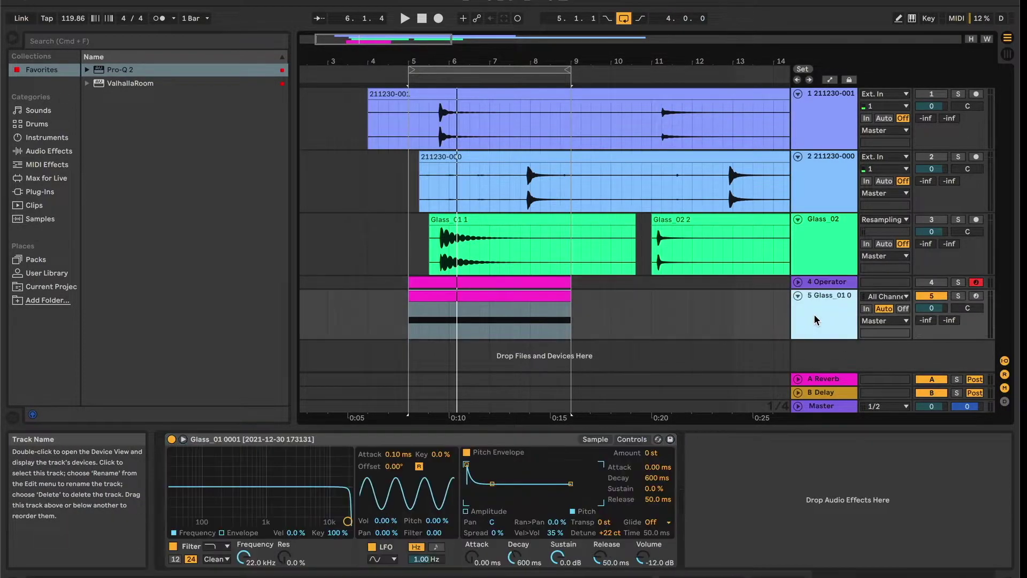
pyautogui.press('space')
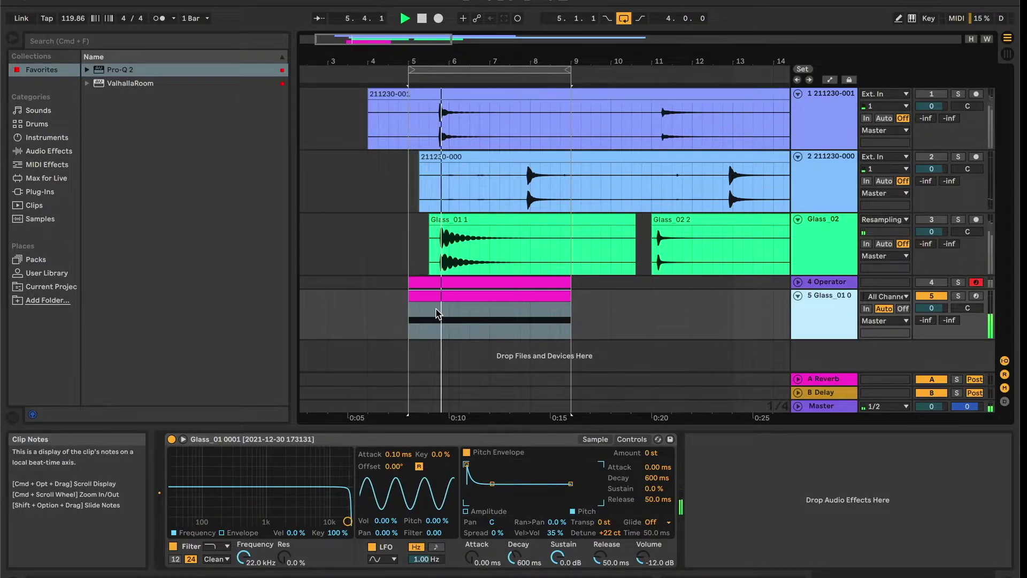
# Step: Transpose the sustained note in the Glass_01 MIDI clip down two octaves to C1 and audition it
pyautogui.doubleClick(436, 312)
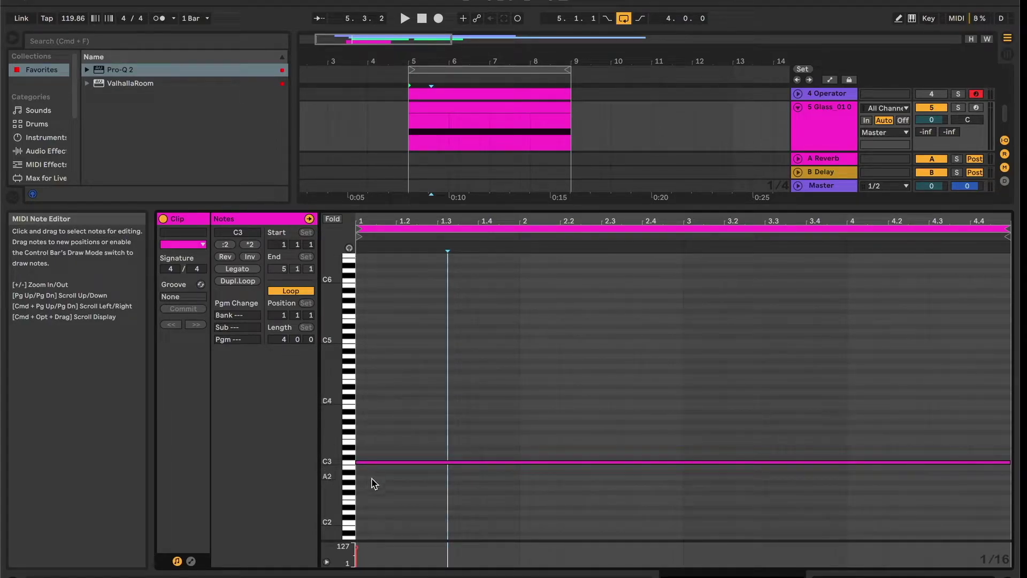
pyautogui.scroll(-5, 372, 483)
pyautogui.click(396, 337)
pyautogui.press('super+a')
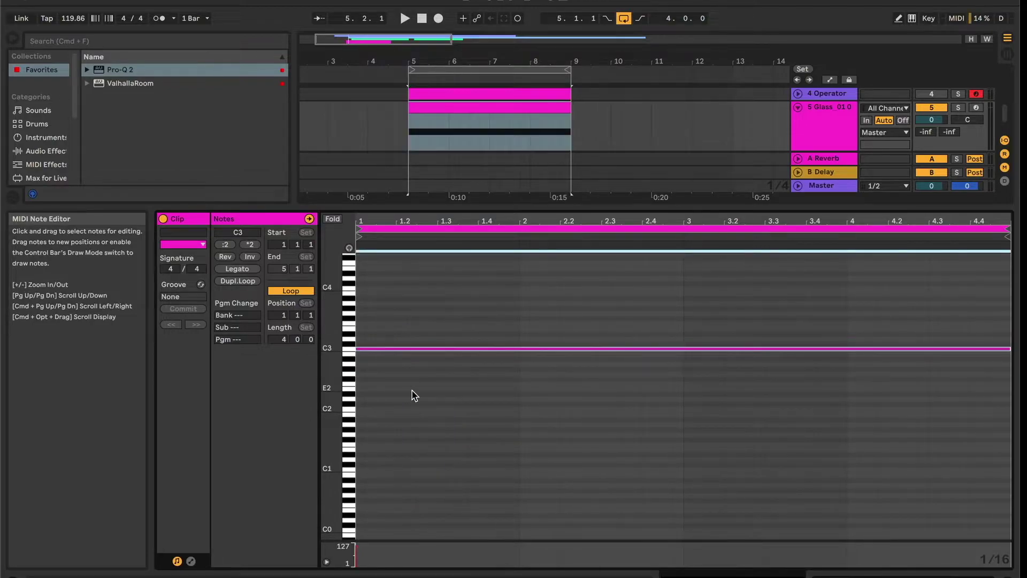
pyautogui.press('Down')
pyautogui.press('Down')
pyautogui.press('Down')
pyautogui.press('Down')
pyautogui.press('Down')
pyautogui.press('Down')
pyautogui.press('Down')
pyautogui.press('Down')
pyautogui.press('Down')
pyautogui.press('Down')
pyautogui.press('Down')
pyautogui.press('Down')
pyautogui.press('Down')
pyautogui.press('Down')
pyautogui.press('Down')
pyautogui.press('Down')
pyautogui.press('Down')
pyautogui.press('Down')
pyautogui.press('Down')
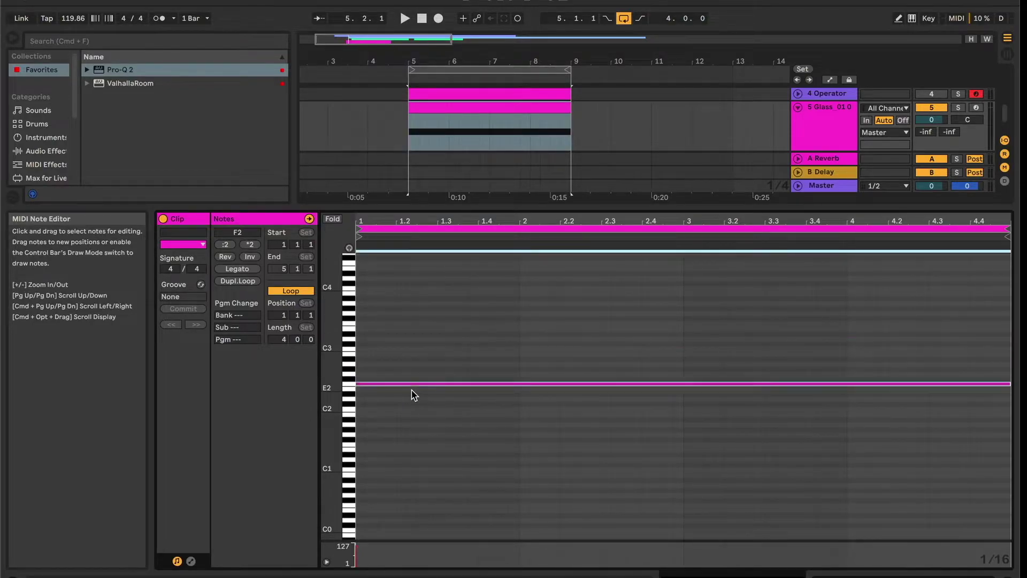
pyautogui.press('Down')
pyautogui.press('Down')
pyautogui.press('Down')
pyautogui.press('Down')
pyautogui.press('Down')
pyautogui.press('space')
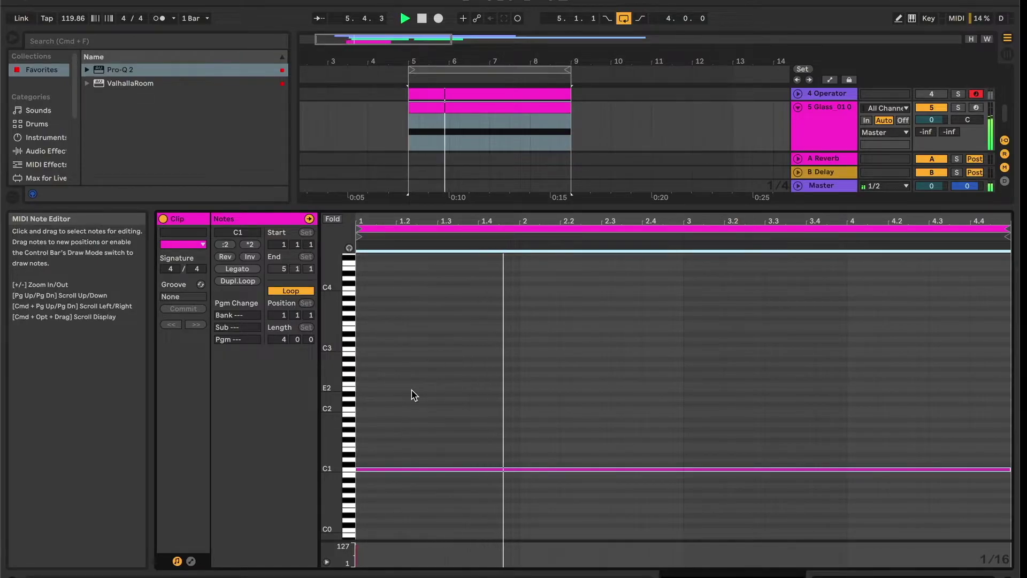
# Step: Examine the spectrum of the low C1 glass note in the Master track's Pro-Q 2 during playback
pyautogui.hotkey('shift', 'Tab')
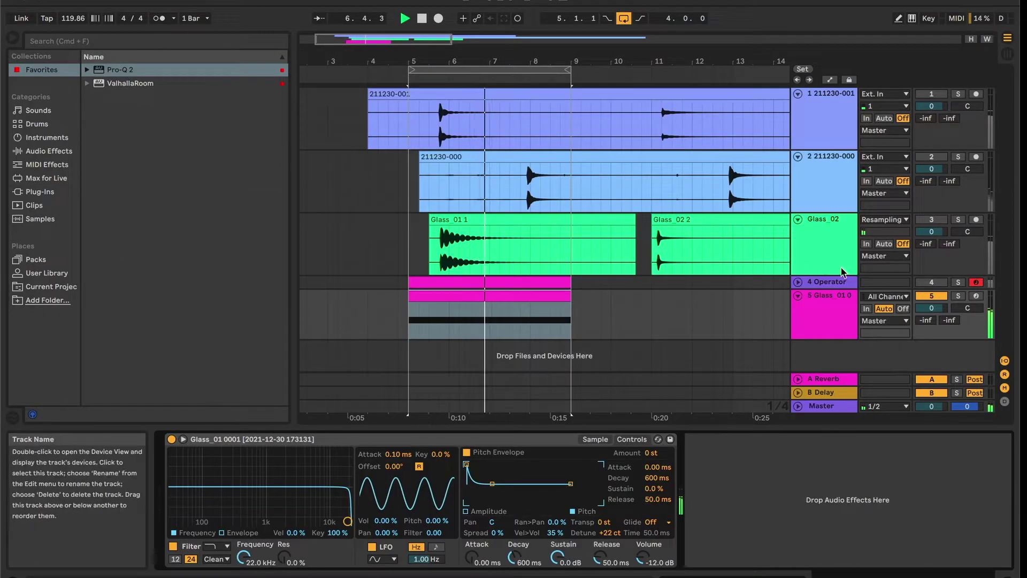
pyautogui.press('space')
pyautogui.press('space')
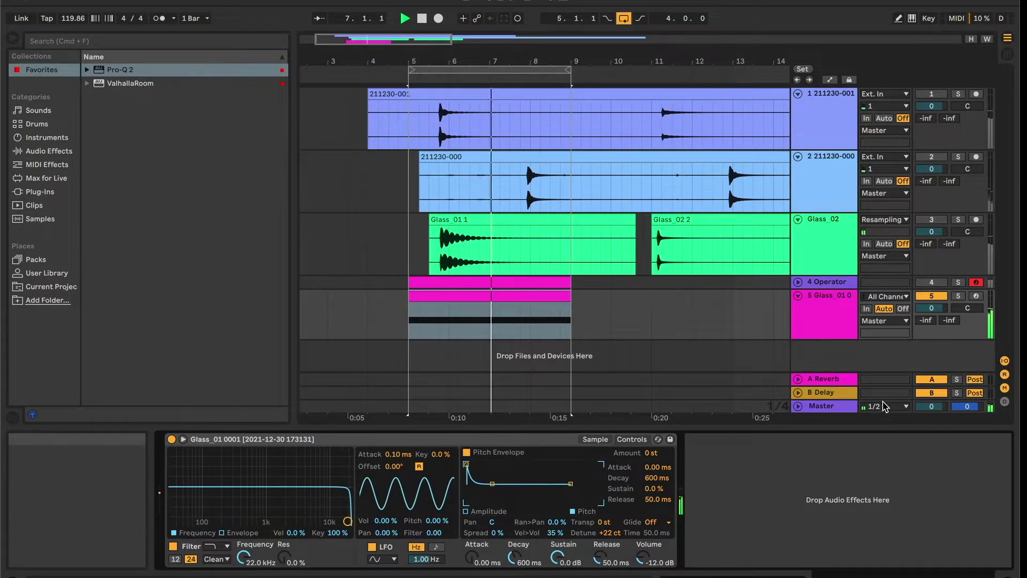
pyautogui.click(819, 409)
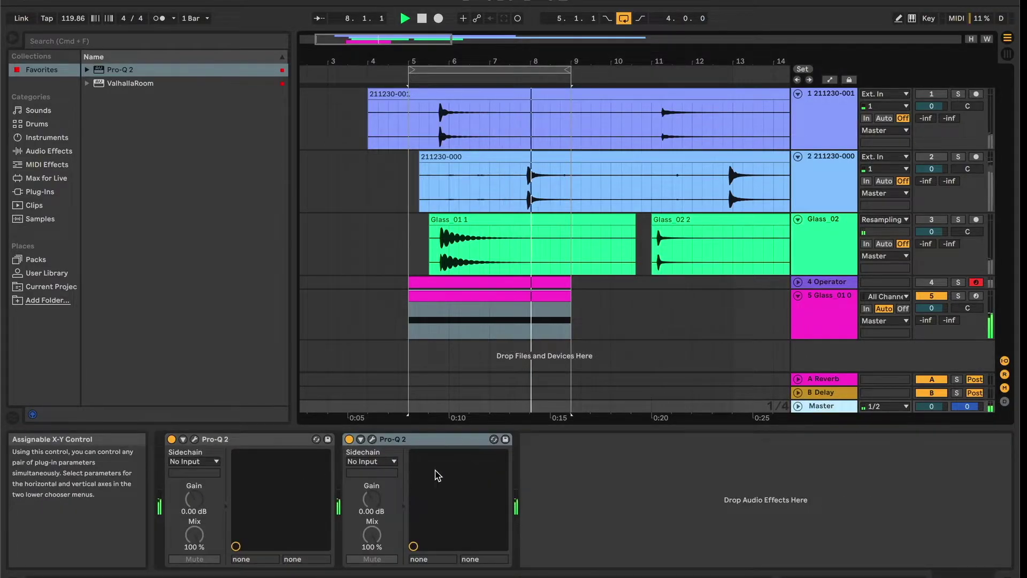
pyautogui.click(373, 440)
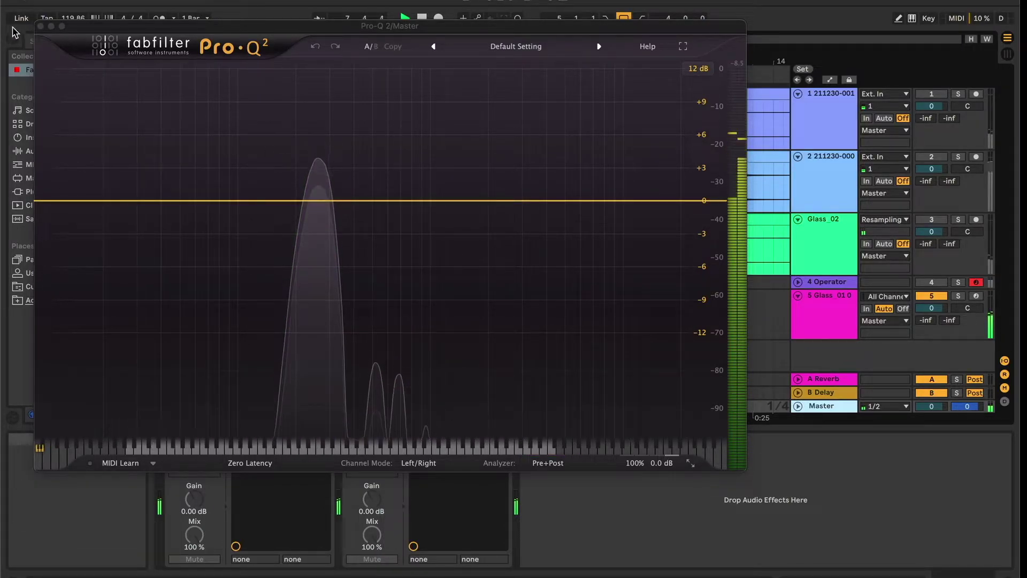
pyautogui.click(40, 25)
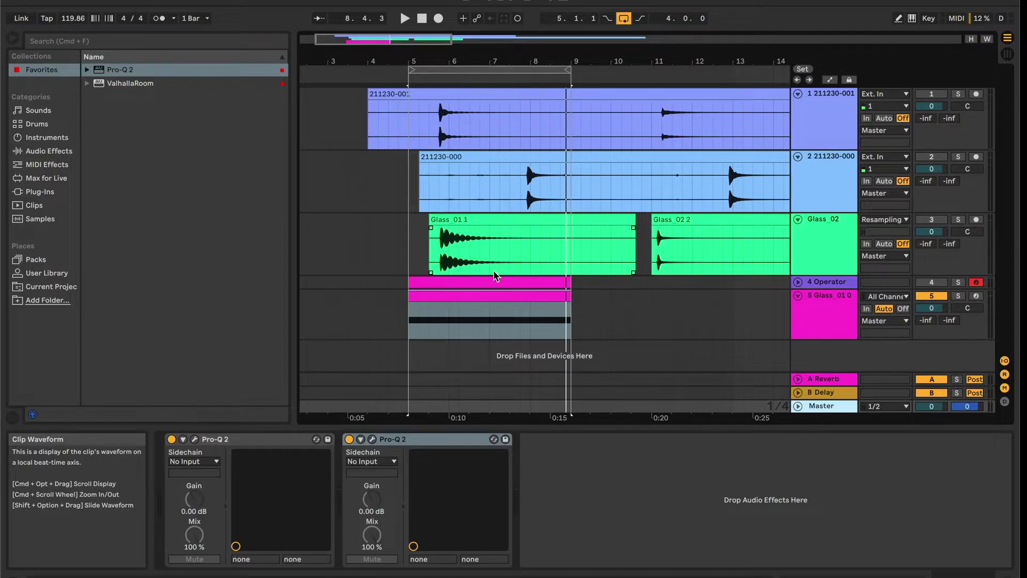
pyautogui.press('space')
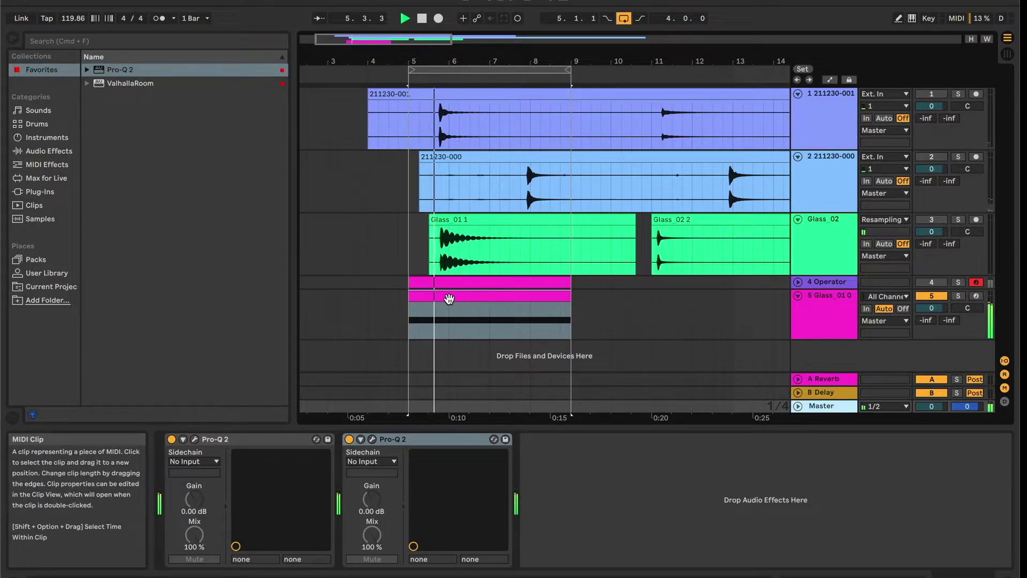
pyautogui.click(372, 439)
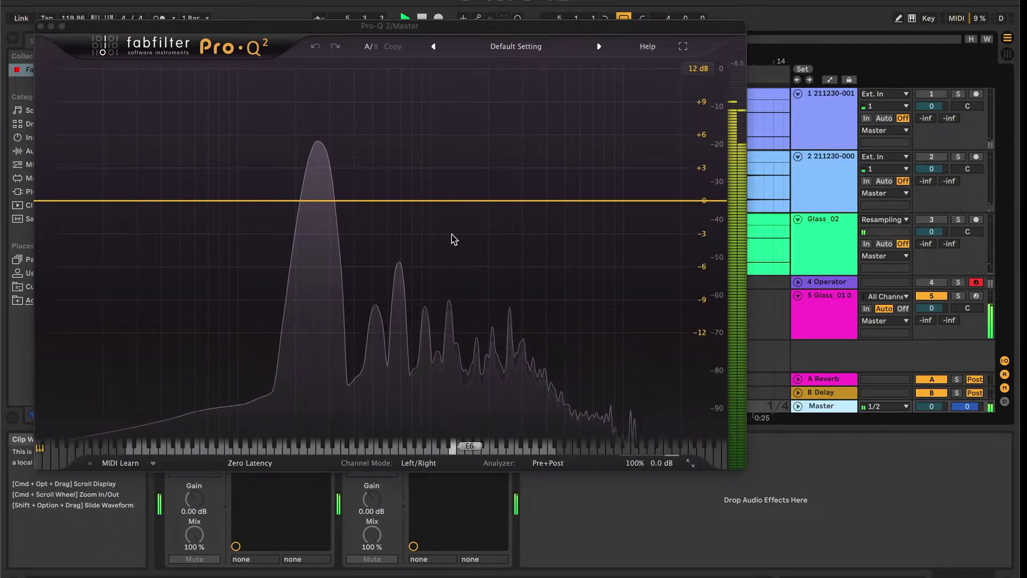
pyautogui.click(40, 25)
pyautogui.press('space')
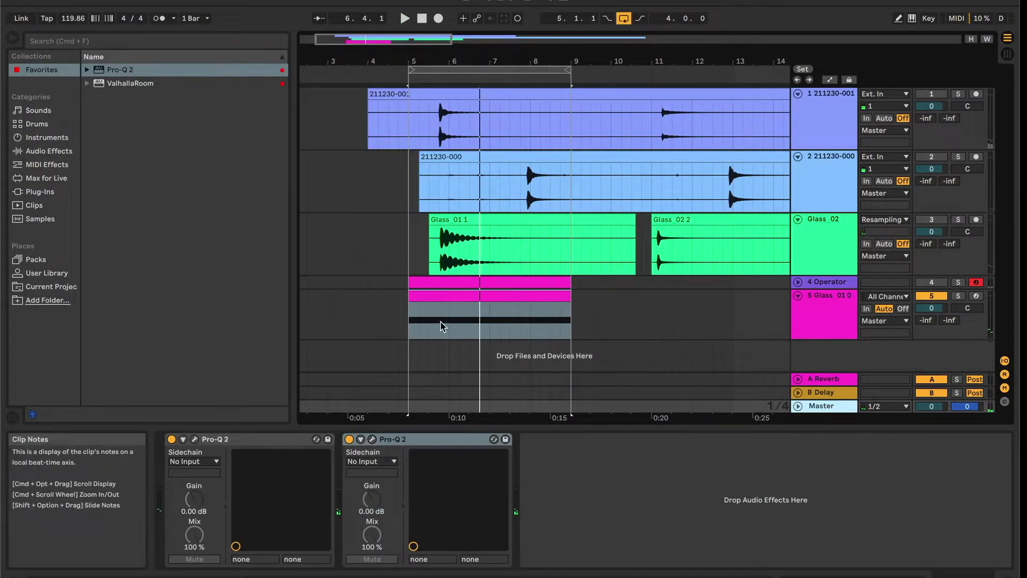
# Step: Move the sustained note in the Glass_01 MIDI clip back up to C3 during playback
pyautogui.click(442, 296)
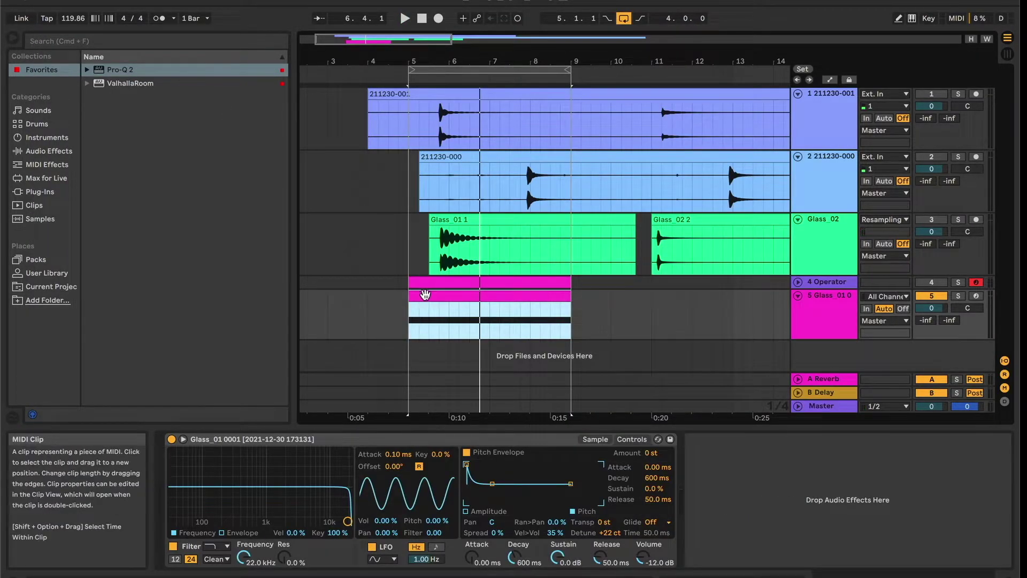
pyautogui.doubleClick(425, 297)
pyautogui.press('space')
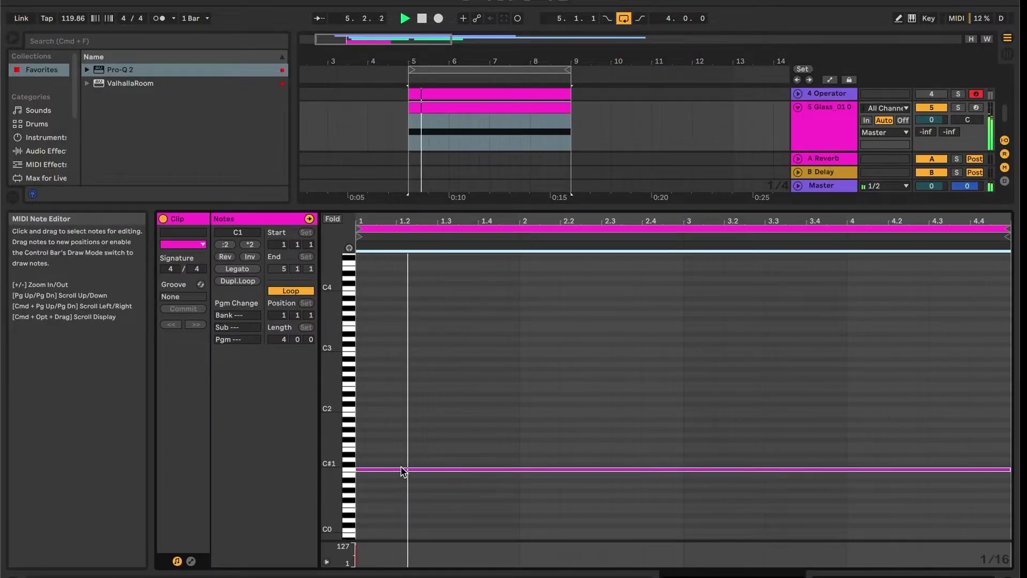
pyautogui.moveTo(396, 471); pyautogui.dragTo(396, 352)
pyautogui.press('space')
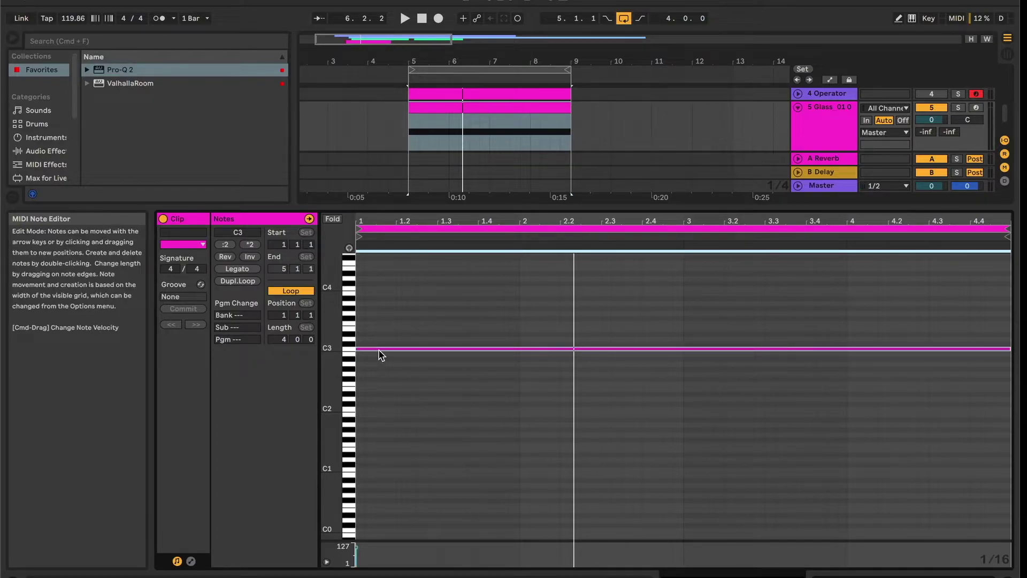
# Step: Duplicate the C3 note to C2, audition the pair, and lower the upper note to A#2
pyautogui.moveTo(379, 350); pyautogui.dragTo(384, 411)
pyautogui.press('space')
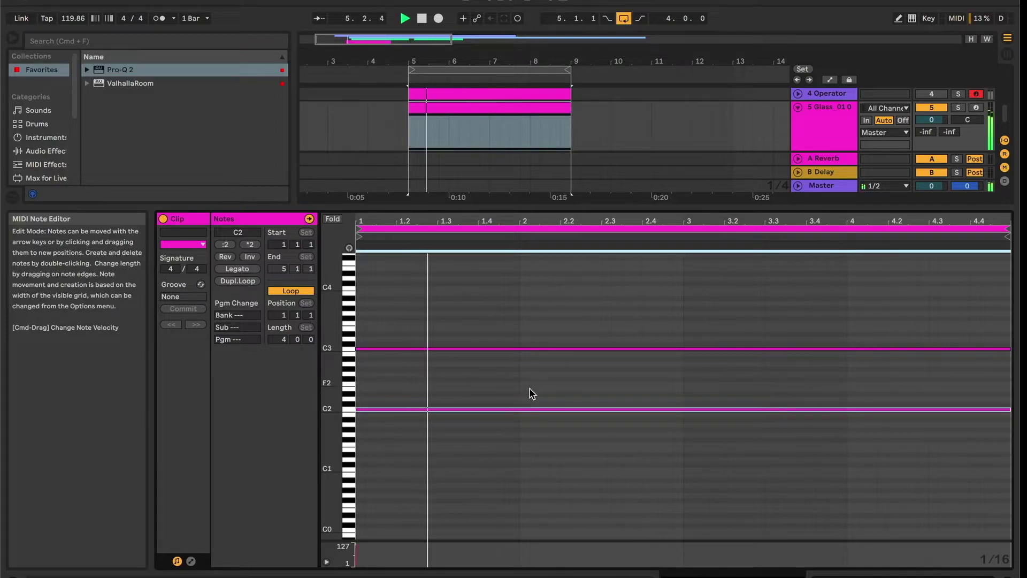
pyautogui.press('space')
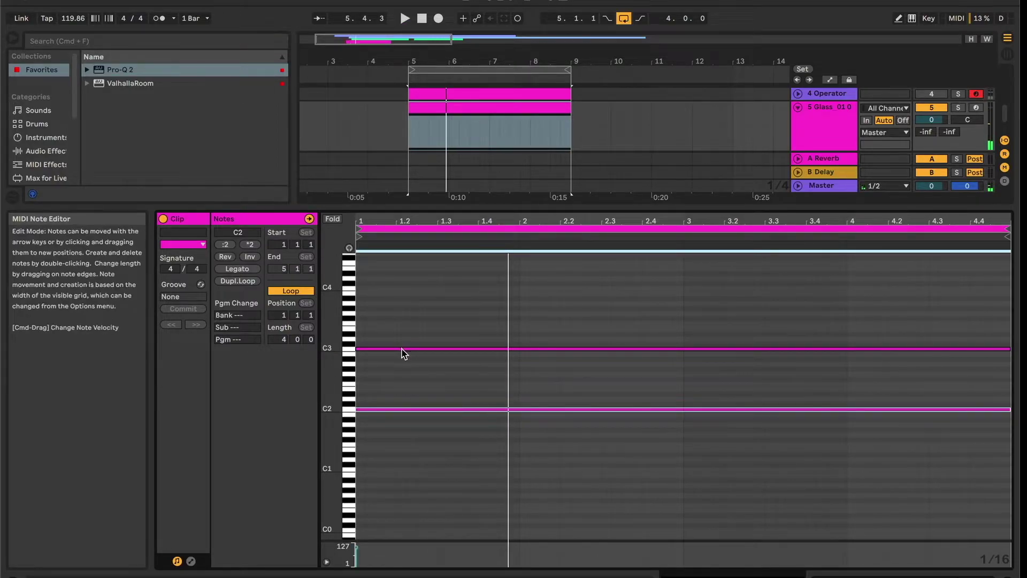
pyautogui.click(403, 351)
pyautogui.press('Down')
pyautogui.press('Down')
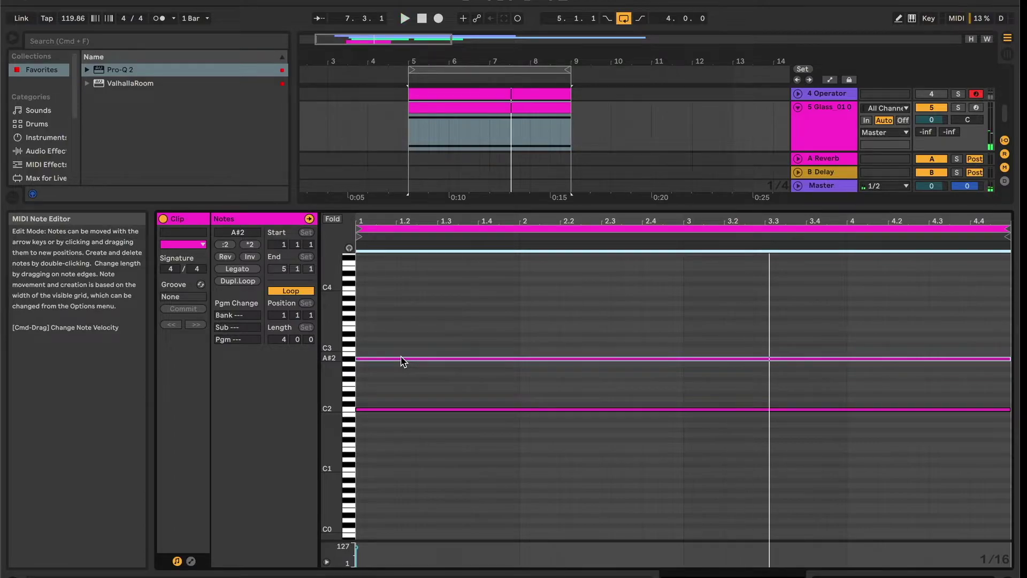
pyautogui.hotkey('shift', 'Tab')
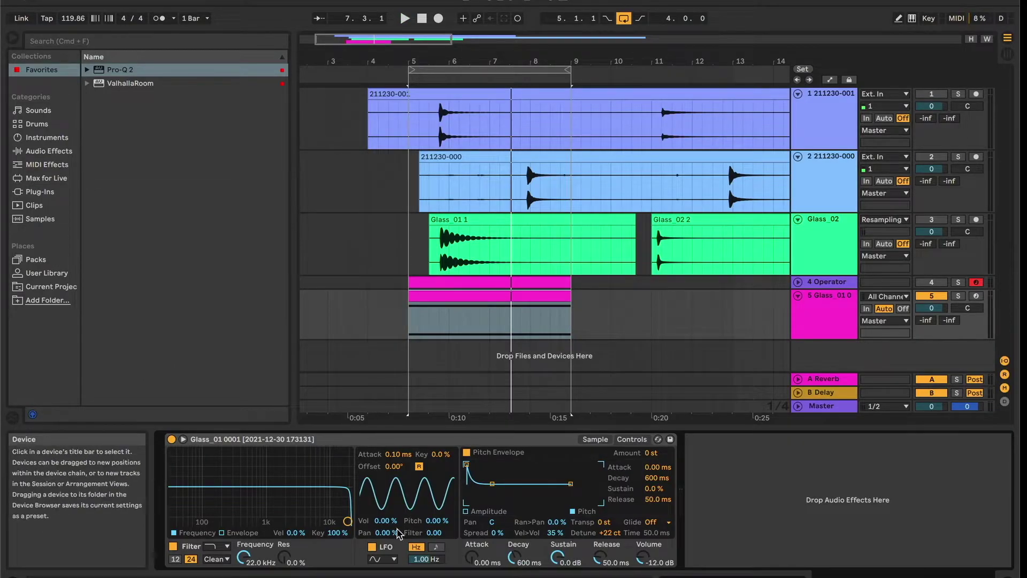
pyautogui.press('super+Tab')
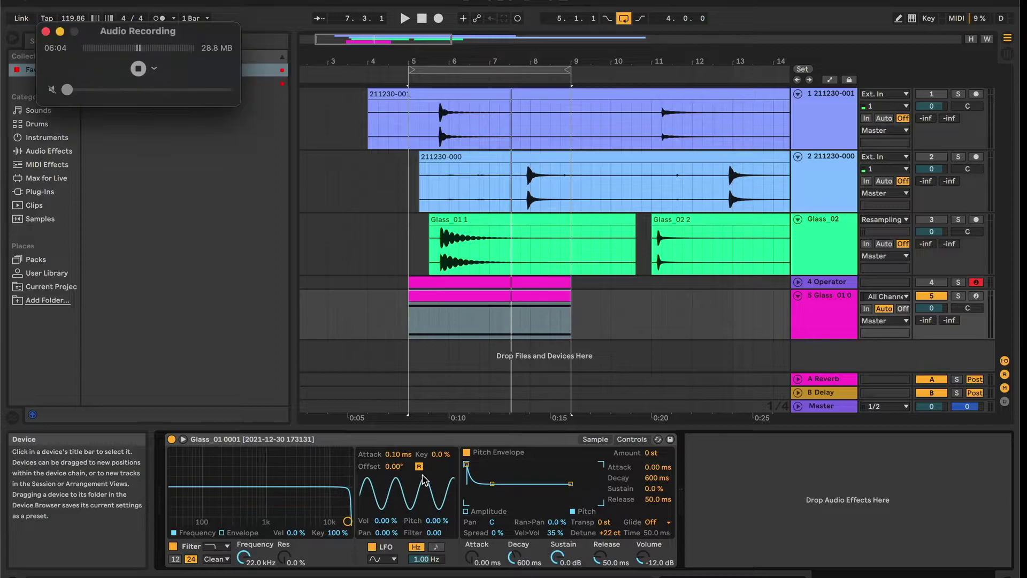
pyautogui.press('super+Tab')
pyautogui.press('super+Tab')
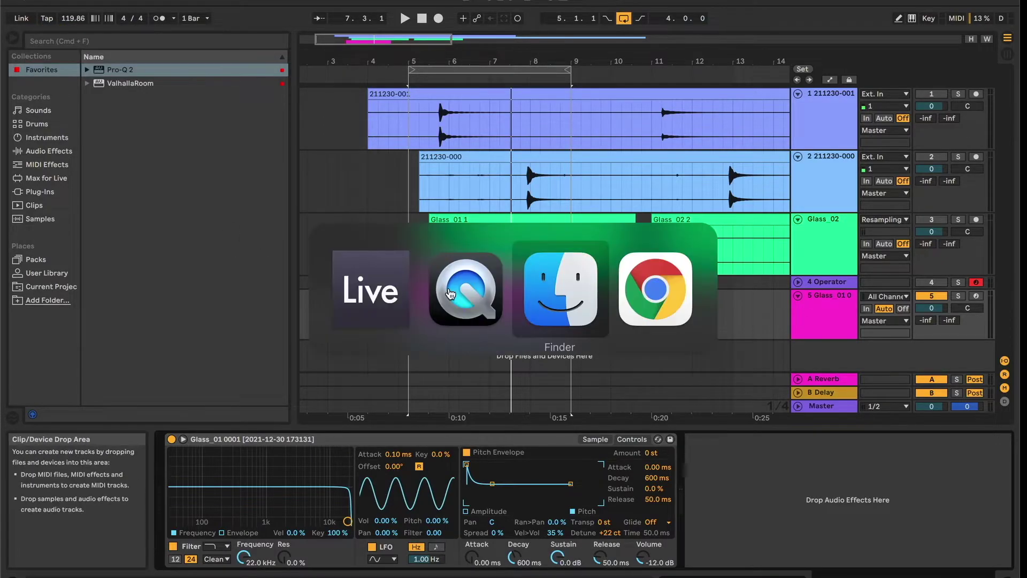
# Step: Import bach_prelude_C.mid from the Hit_Things_ folder in Finder onto the Glass_01 track at bar 9, declining its tempo and time signature data
pyautogui.moveTo(289, 12); pyautogui.dragTo(632, 10)
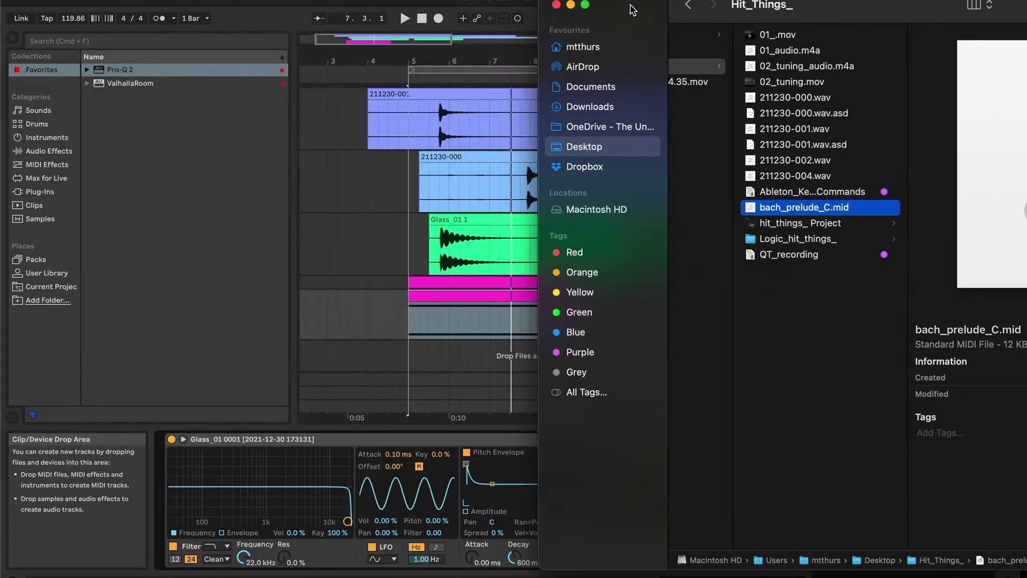
pyautogui.hscroll(5, 439, 251)
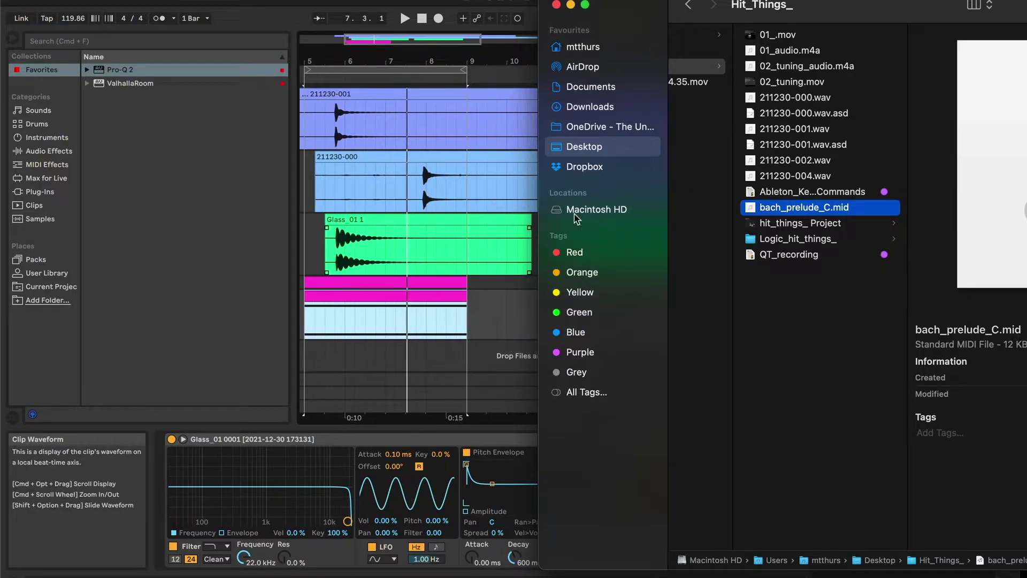
pyautogui.moveTo(782, 210)
pyautogui.mouseDown()
pyautogui.moveTo(481, 315)
pyautogui.moveTo(471, 308)
pyautogui.mouseUp()
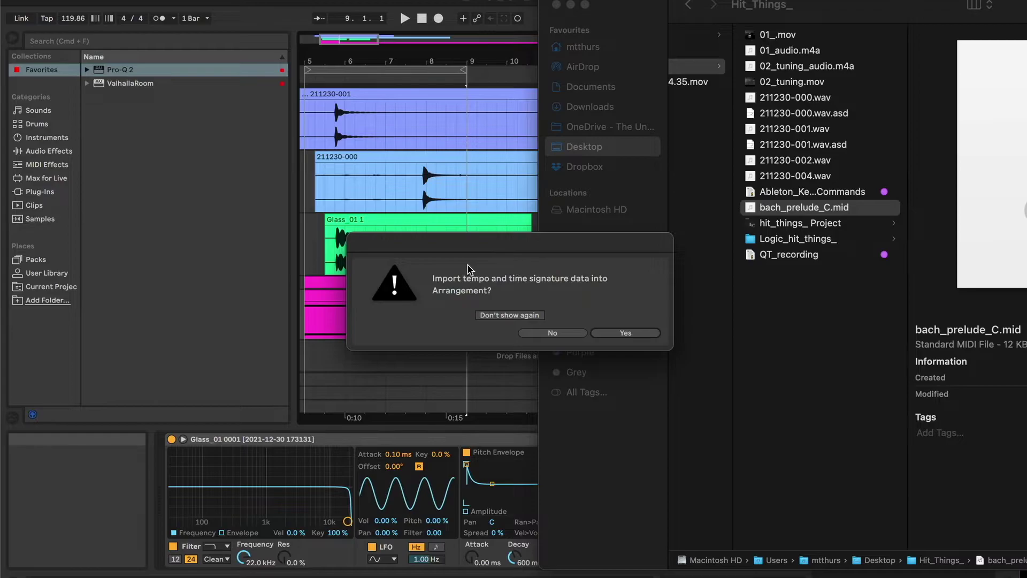
pyautogui.click(552, 333)
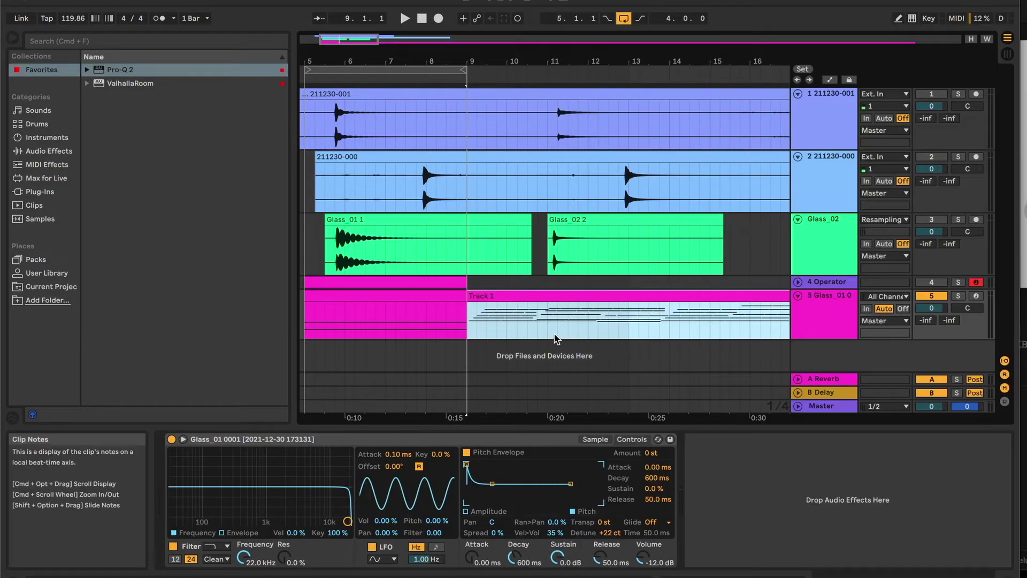
# Step: Audition the imported prelude clip from bar 9 and lower the Glass_01 track volume to -10.2 dB
pyautogui.hscroll(-2, 436, 330)
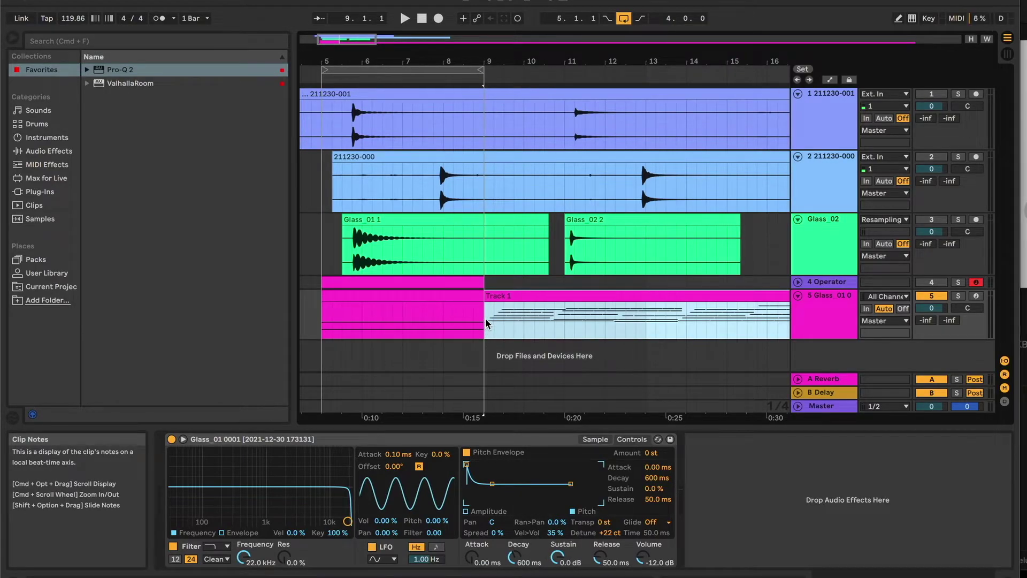
pyautogui.click(486, 325)
pyautogui.press('space')
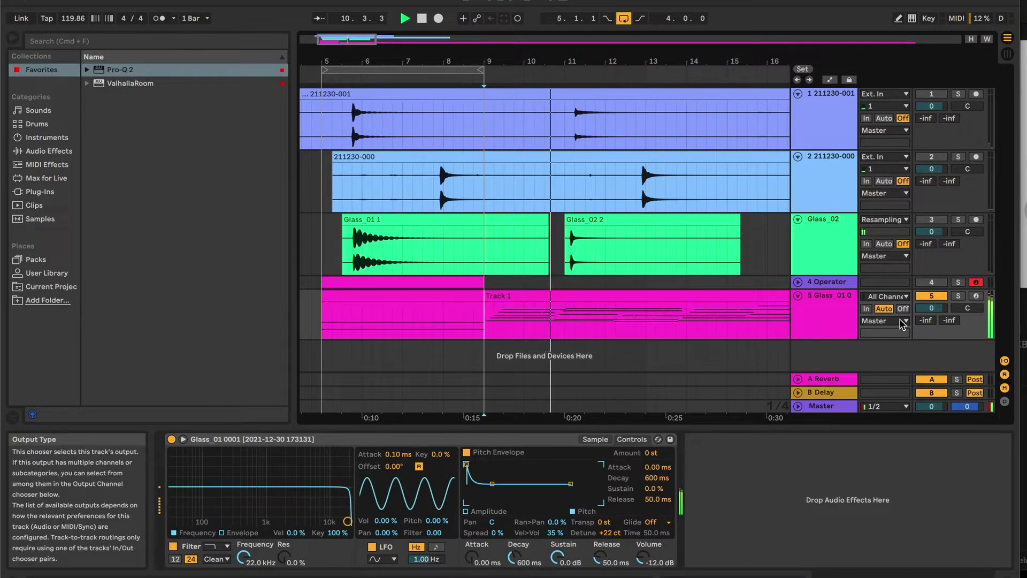
pyautogui.press('space')
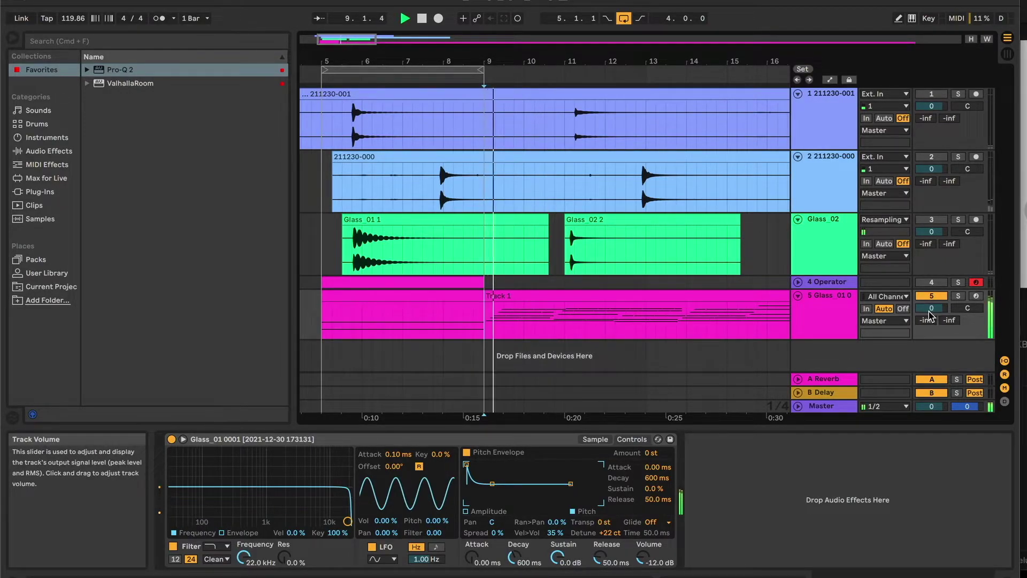
pyautogui.moveTo(929, 339); pyautogui.dragTo(929, 351)
pyautogui.moveTo(930, 311); pyautogui.dragTo(932, 309)
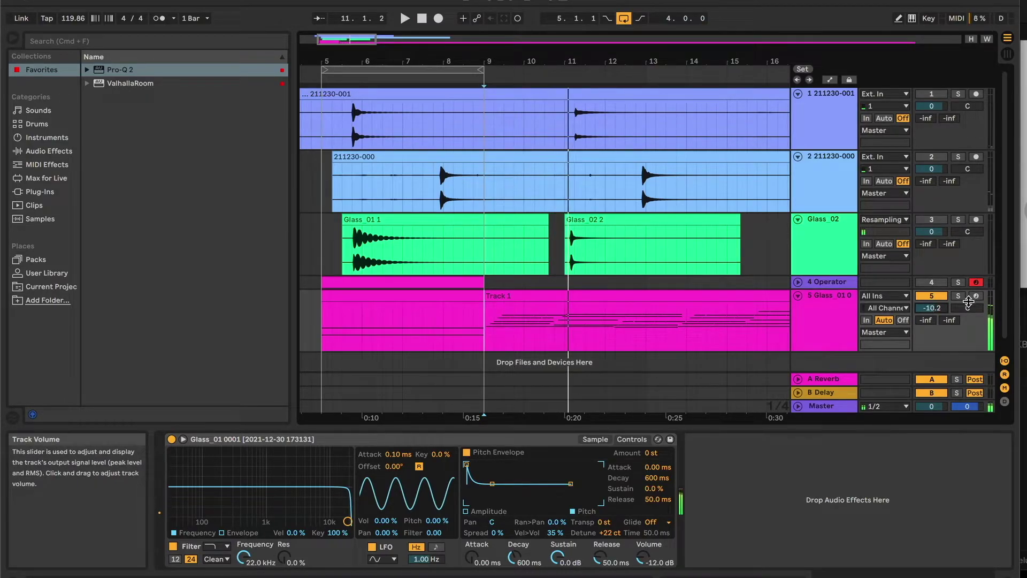
pyautogui.press('space')
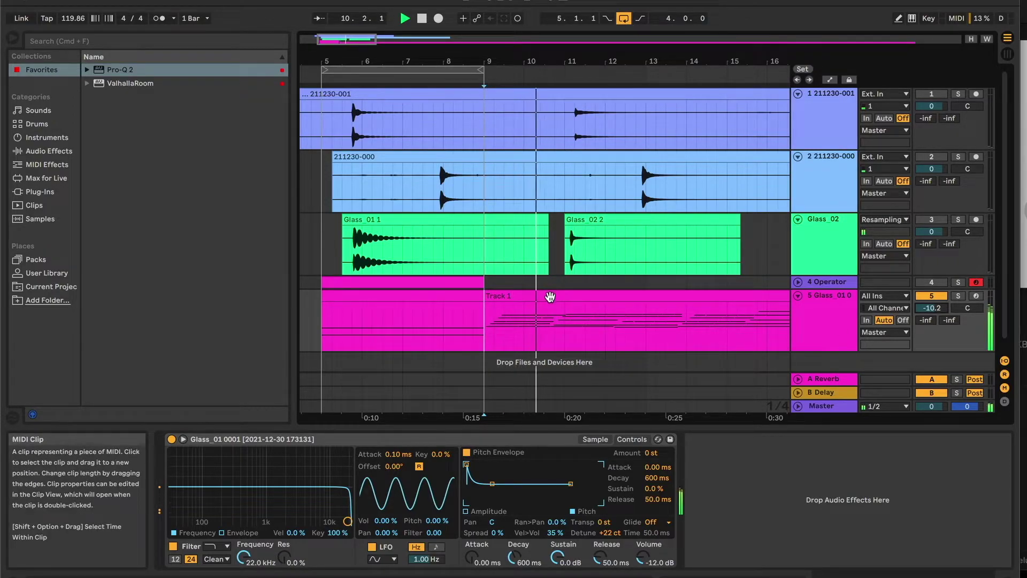
# Step: Transpose all notes in the prelude MIDI clip down one octave and audition the result
pyautogui.doubleClick(489, 296)
pyautogui.press('space')
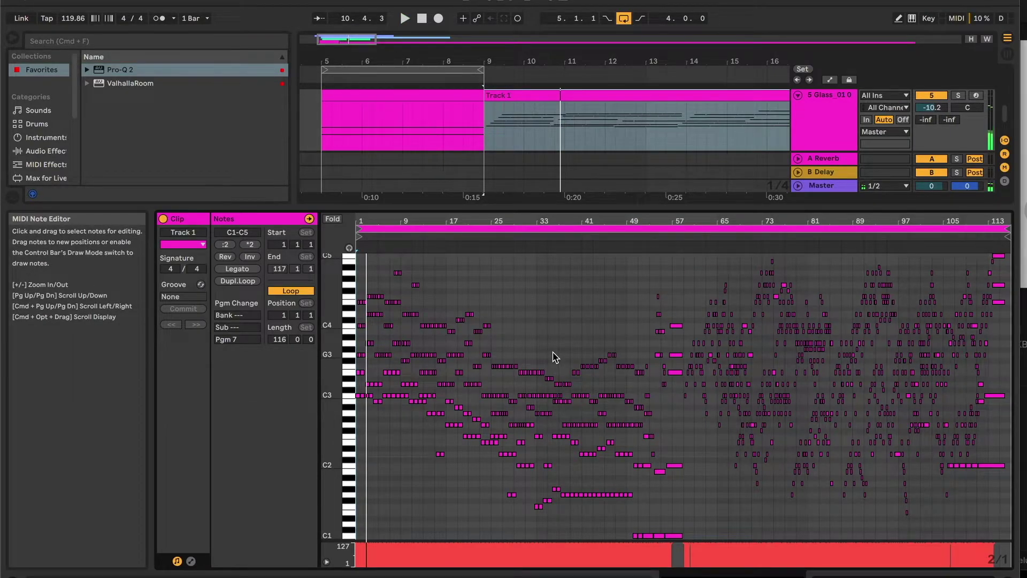
pyautogui.press('super+a')
pyautogui.scroll(1, 408, 408)
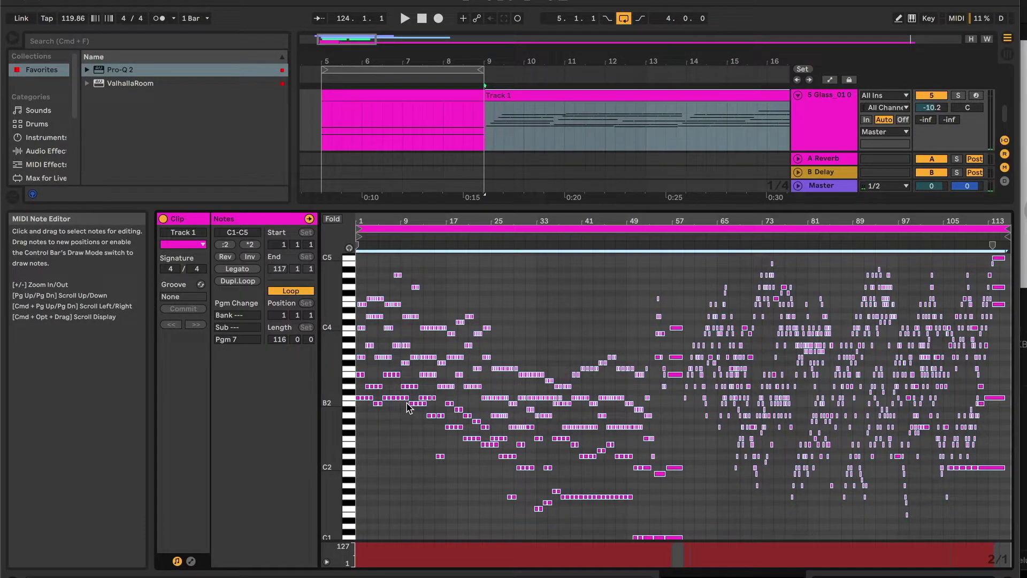
pyautogui.press('Down')
pyautogui.press('Down')
pyautogui.press('Down')
pyautogui.press('Down')
pyautogui.press('Down')
pyautogui.press('Down')
pyautogui.press('Down')
pyautogui.press('Down')
pyautogui.press('Down')
pyautogui.press('Down')
pyautogui.press('Down')
pyautogui.press('Down')
pyautogui.press('space')
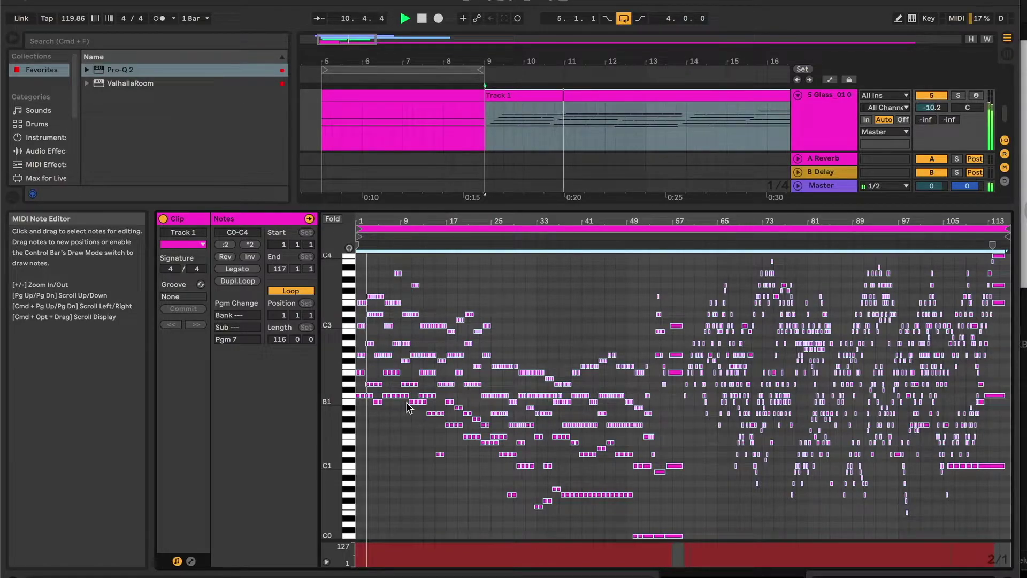
# Step: Move the four-bar arrangement loop to start at bar 9 over the prelude clip and audition the passage
pyautogui.hotkey('shift', 'Tab')
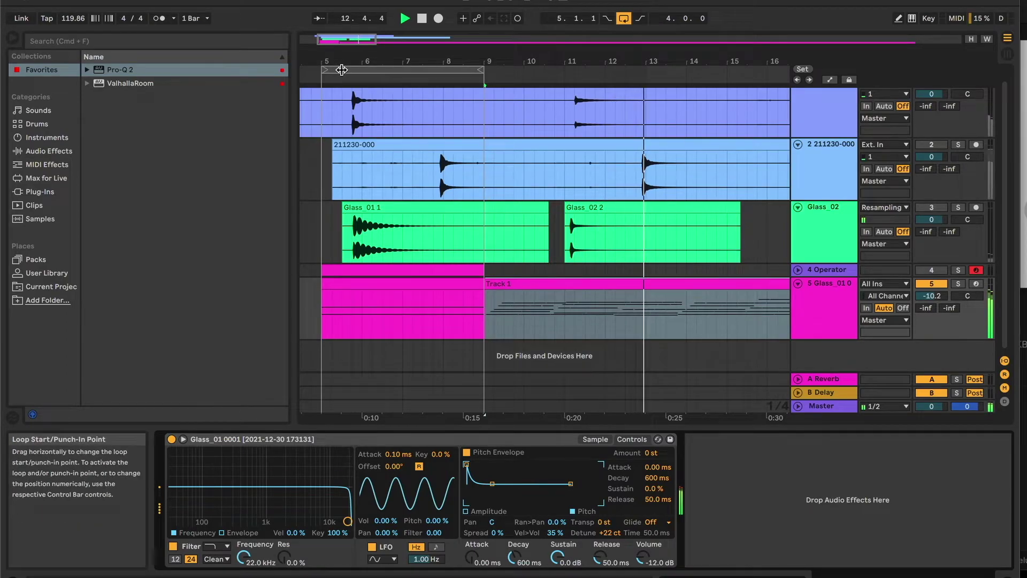
pyautogui.moveTo(342, 70); pyautogui.dragTo(511, 73)
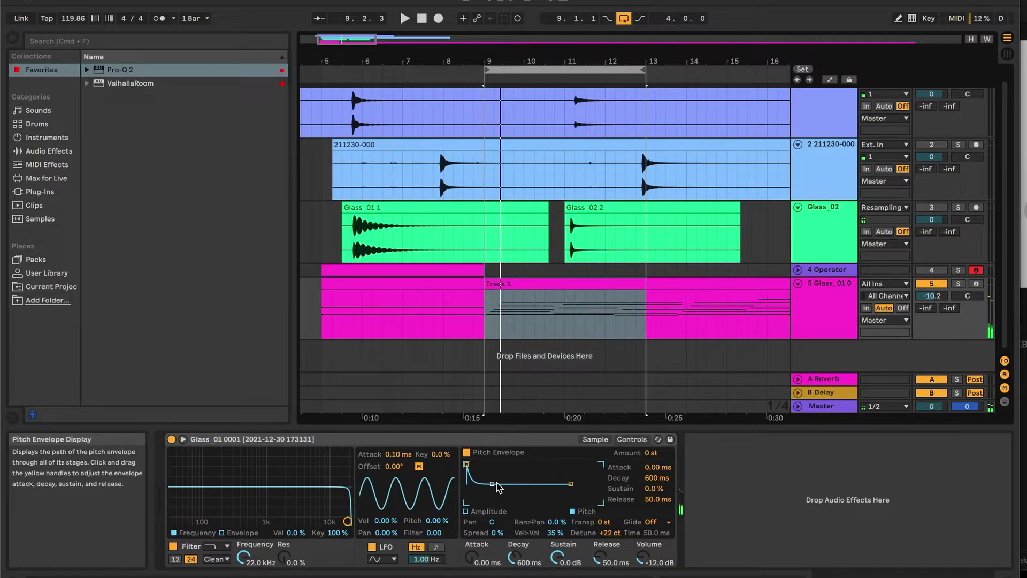
pyautogui.click(595, 439)
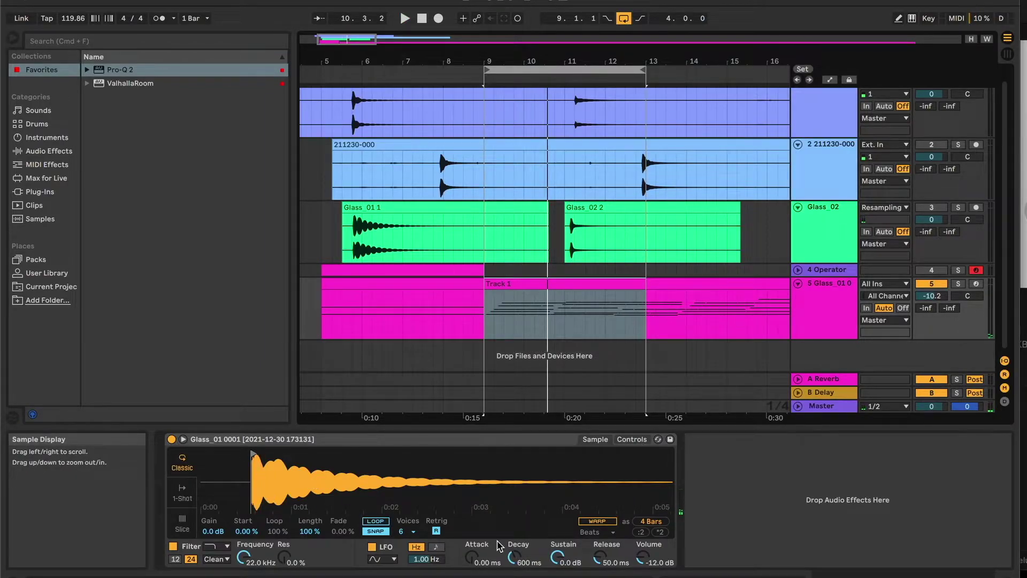
pyautogui.click(634, 440)
pyautogui.press('space')
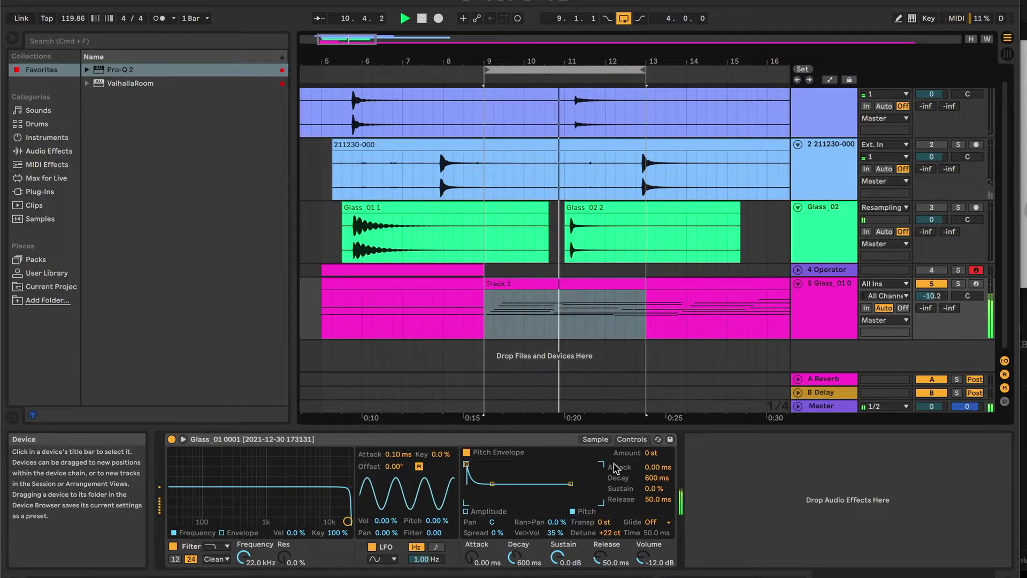
# Step: Set the Simpler sample start to 2.66 % to skip the initial glass hit, and audition the softened attack
pyautogui.click(594, 439)
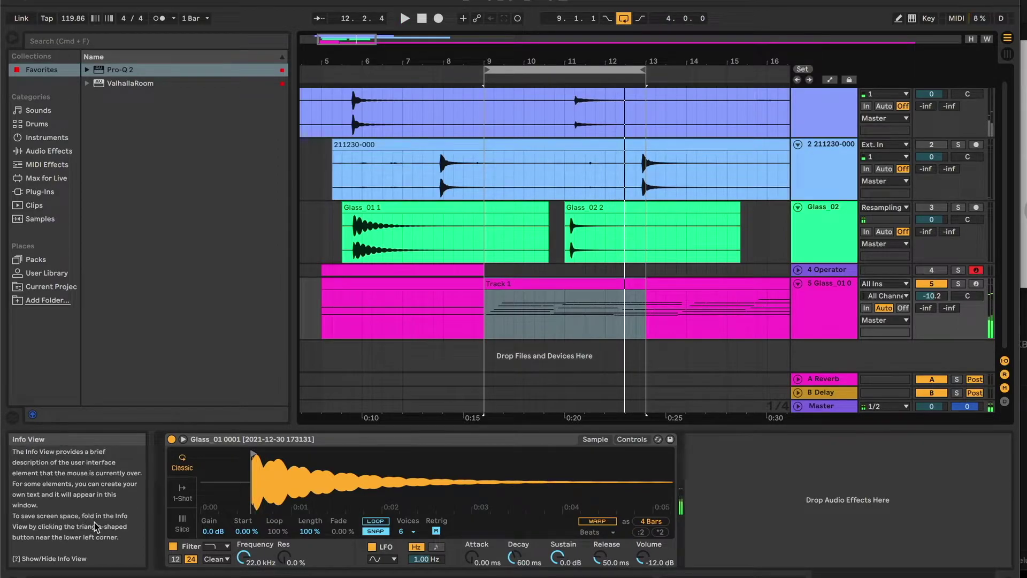
pyautogui.moveTo(244, 534); pyautogui.dragTo(243, 521)
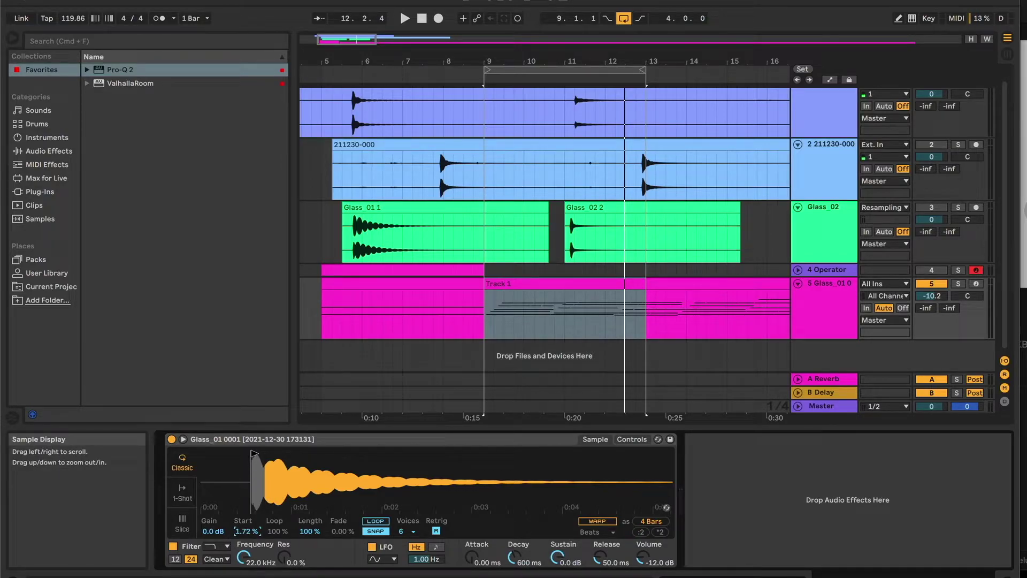
pyautogui.press('space')
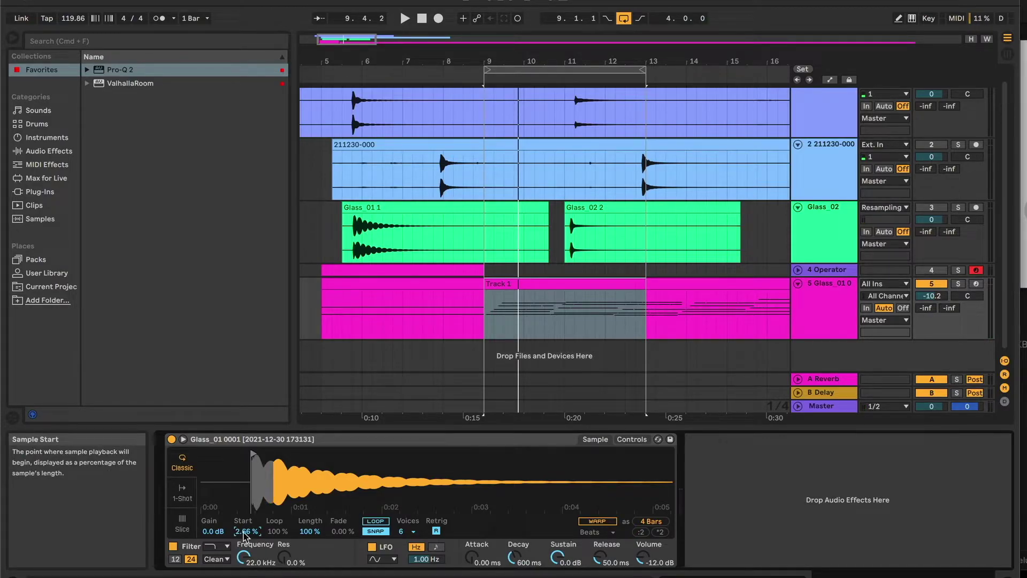
pyautogui.press('space')
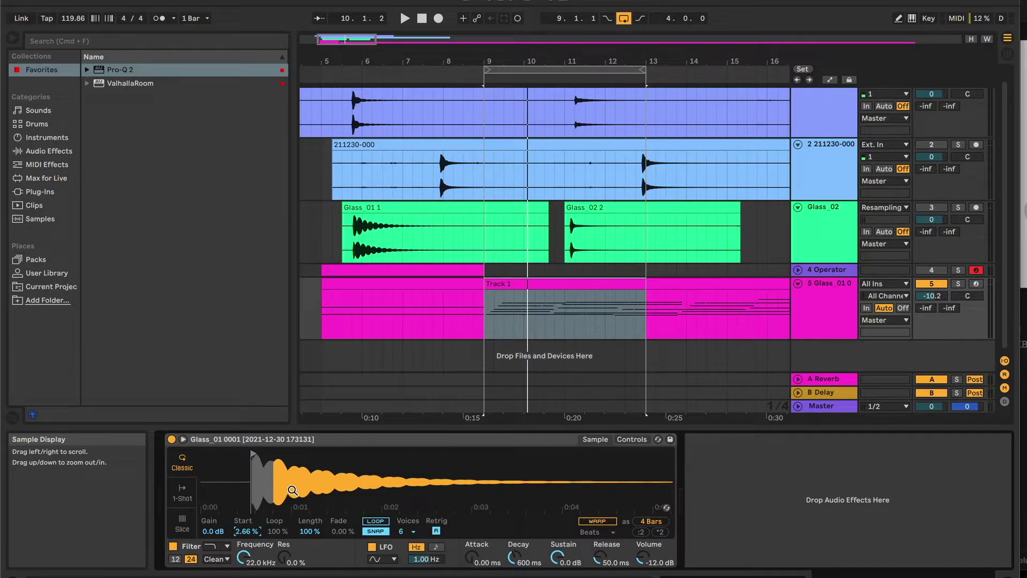
# Step: Shape Simpler's amplitude envelope to 5.85 ms attack, 736 ms decay and -20 dB sustain while auditioning the prelude
pyautogui.click(632, 439)
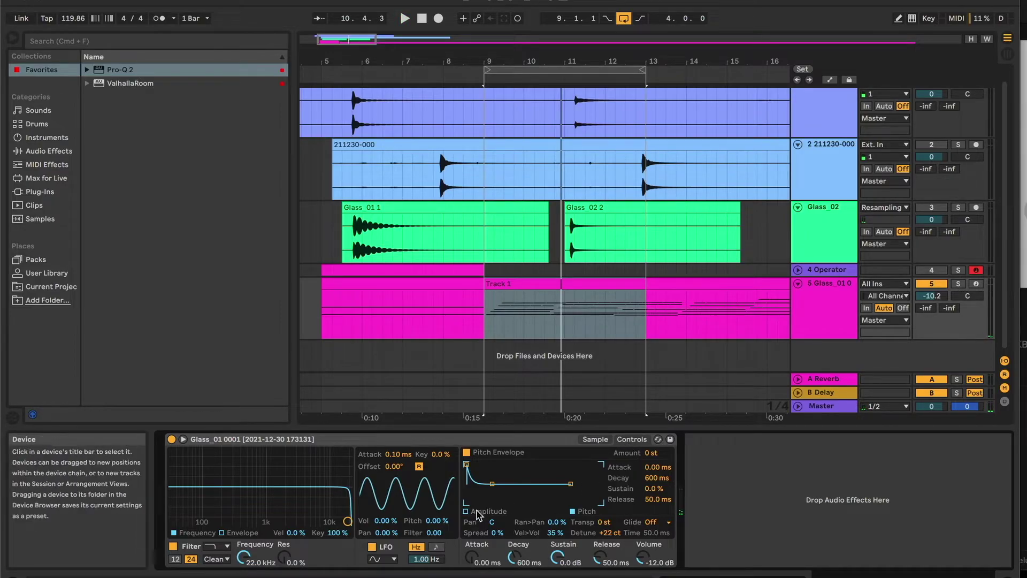
pyautogui.click(467, 512)
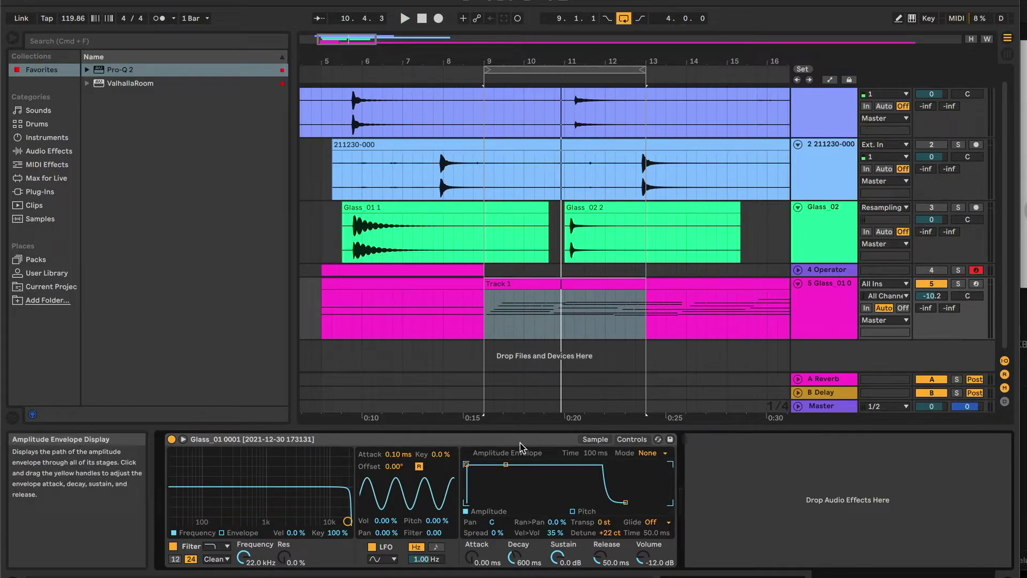
pyautogui.press('space')
pyautogui.press('space')
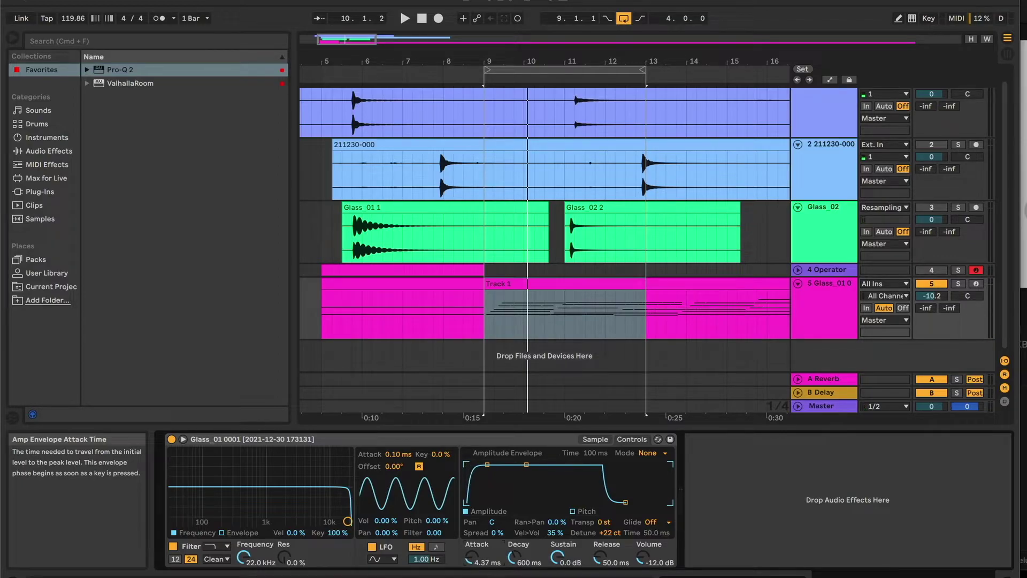
pyautogui.press('space')
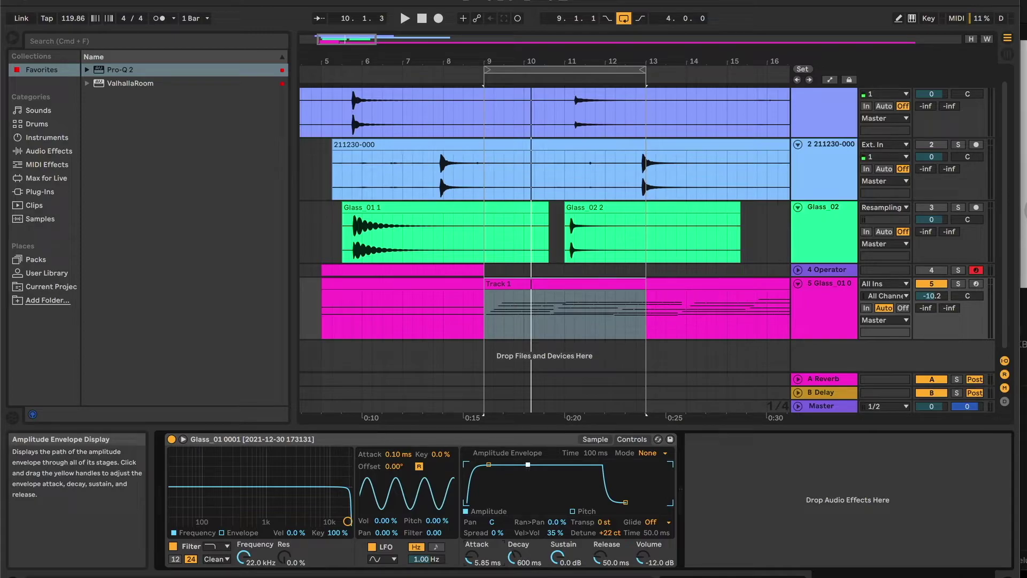
pyautogui.press('space')
pyautogui.moveTo(529, 493)
pyautogui.mouseDown()
pyautogui.moveTo(526, 502)
pyautogui.moveTo(523, 473)
pyautogui.moveTo(529, 483)
pyautogui.mouseUp()
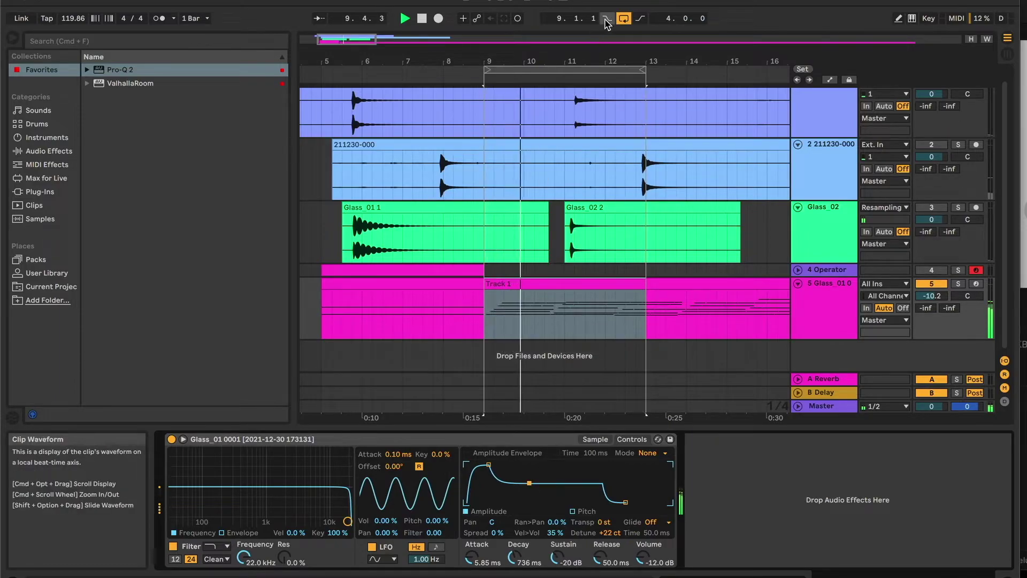
# Step: Turn off the arrangement loop, shorten all notes in the prelude clip to leave gaps between them, and audition the result
pyautogui.click(623, 18)
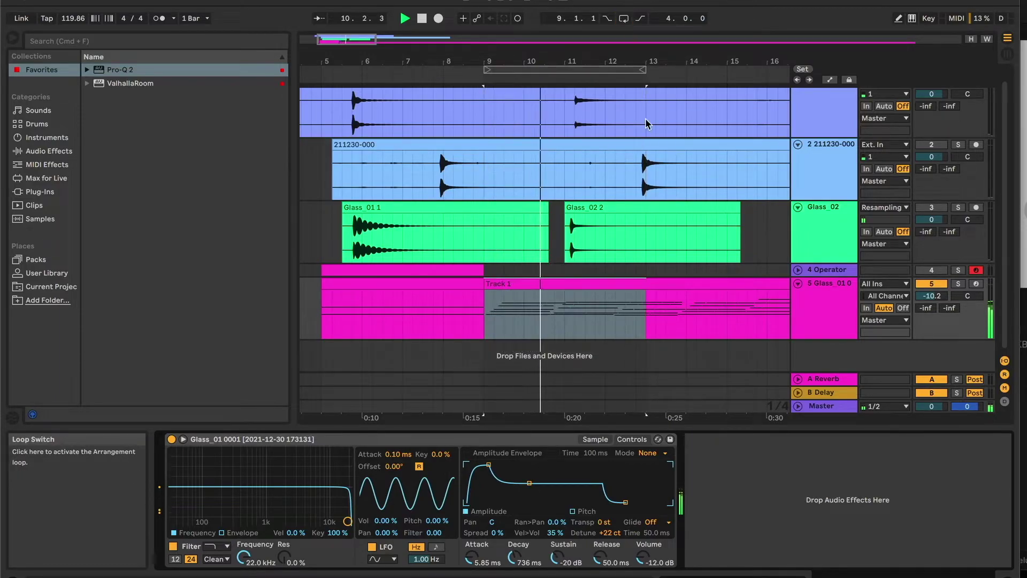
pyautogui.click(582, 285)
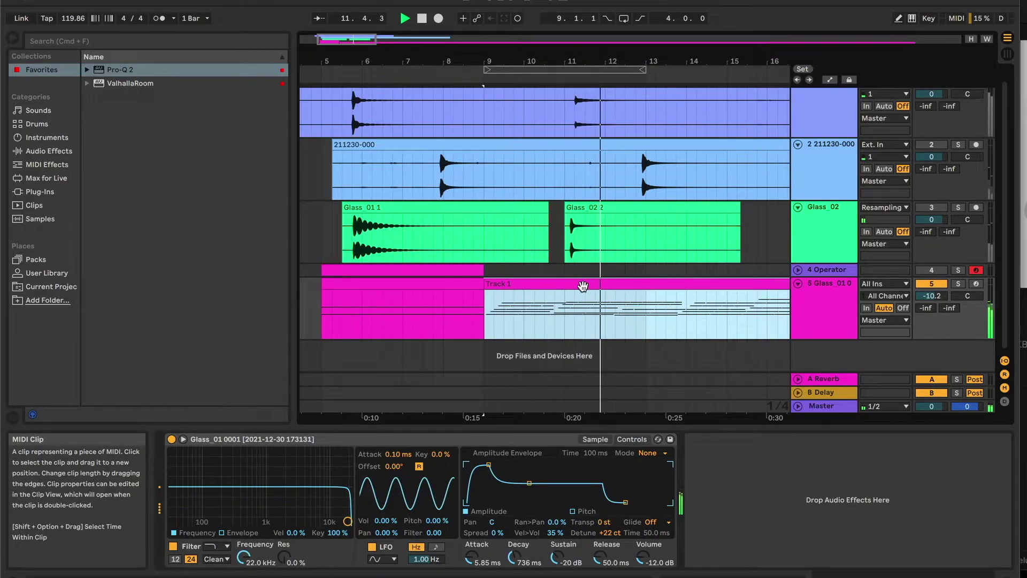
pyautogui.doubleClick(583, 284)
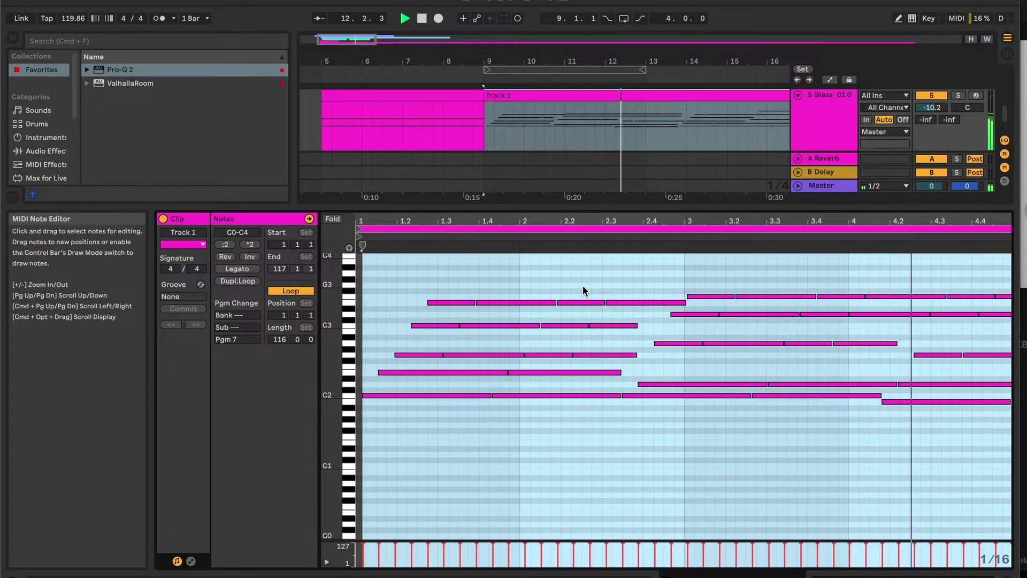
pyautogui.click(489, 471)
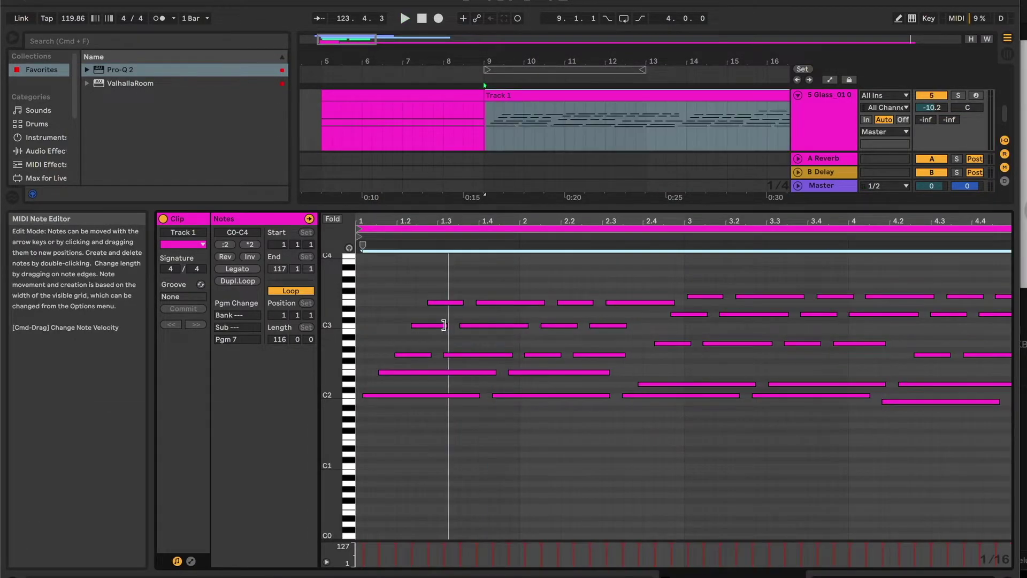
pyautogui.moveTo(443, 325); pyautogui.dragTo(439, 325)
pyautogui.press('space')
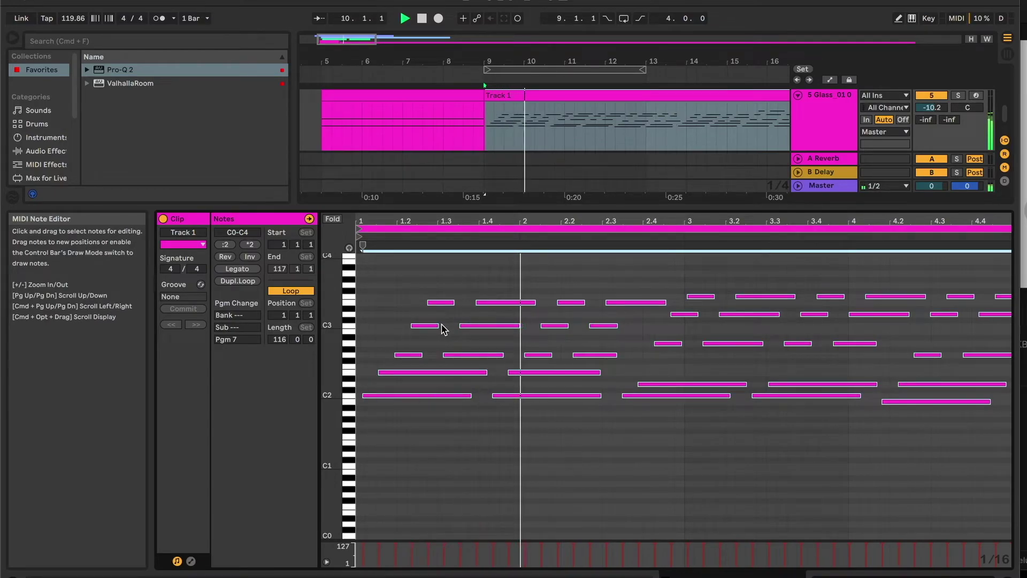
# Step: Review the trimmed sample in Simpler and the shortened notes in the prelude clip, and play the clip from bar 9
pyautogui.hotkey('shift', 'Tab')
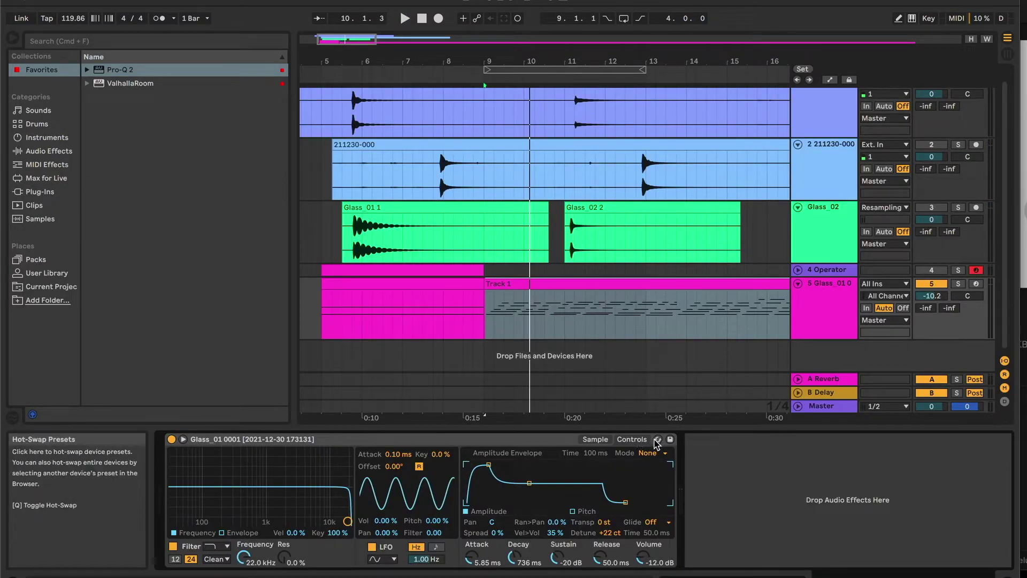
pyautogui.click(595, 439)
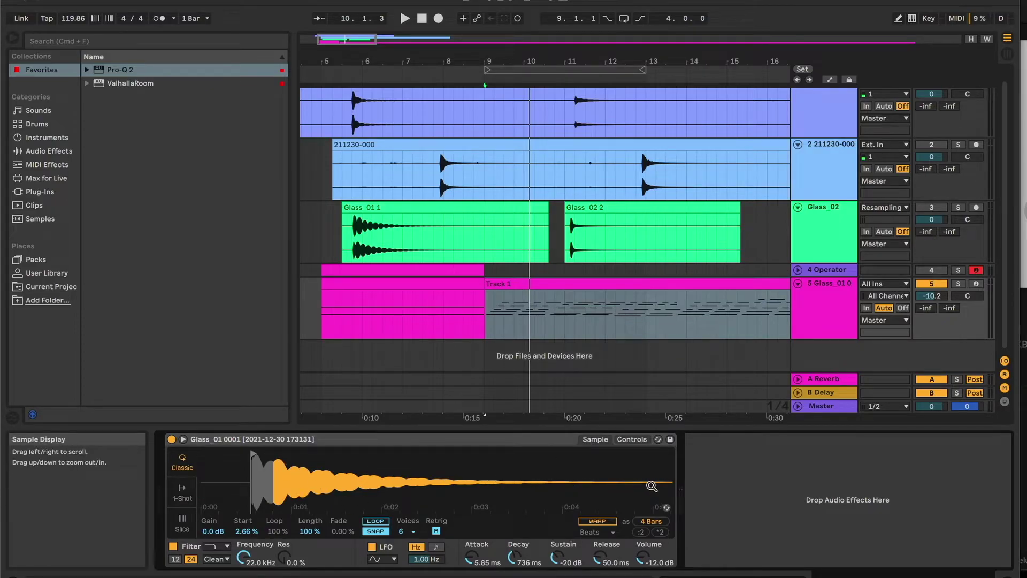
pyautogui.doubleClick(553, 289)
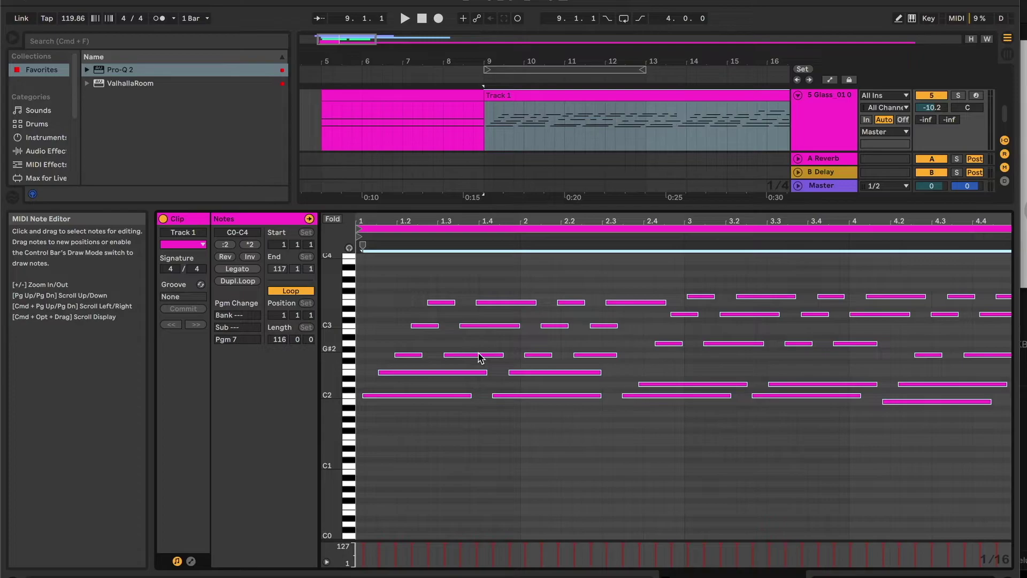
pyautogui.hscroll(5, 482, 357)
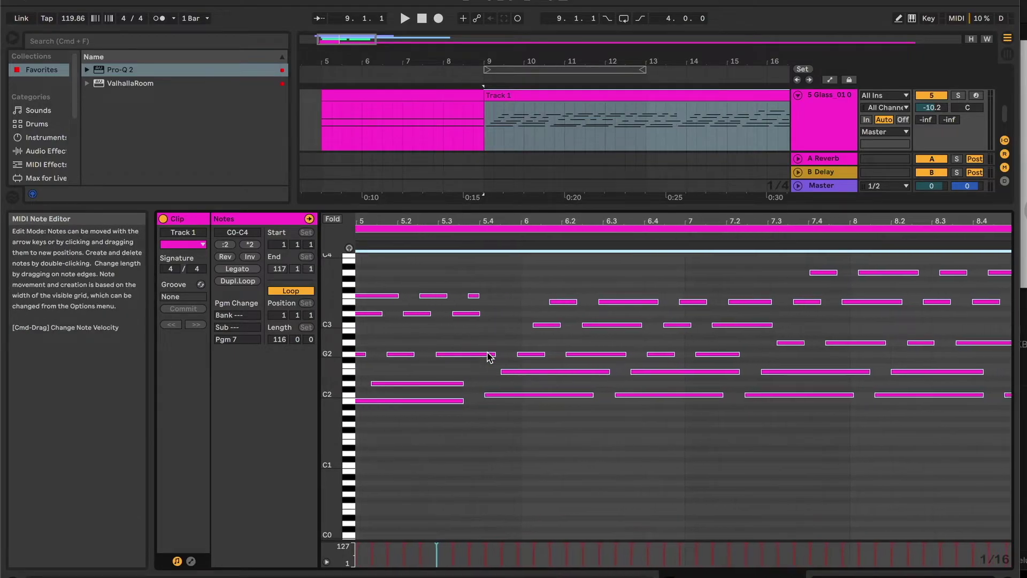
pyautogui.hscroll(-5, 488, 356)
pyautogui.press('space')
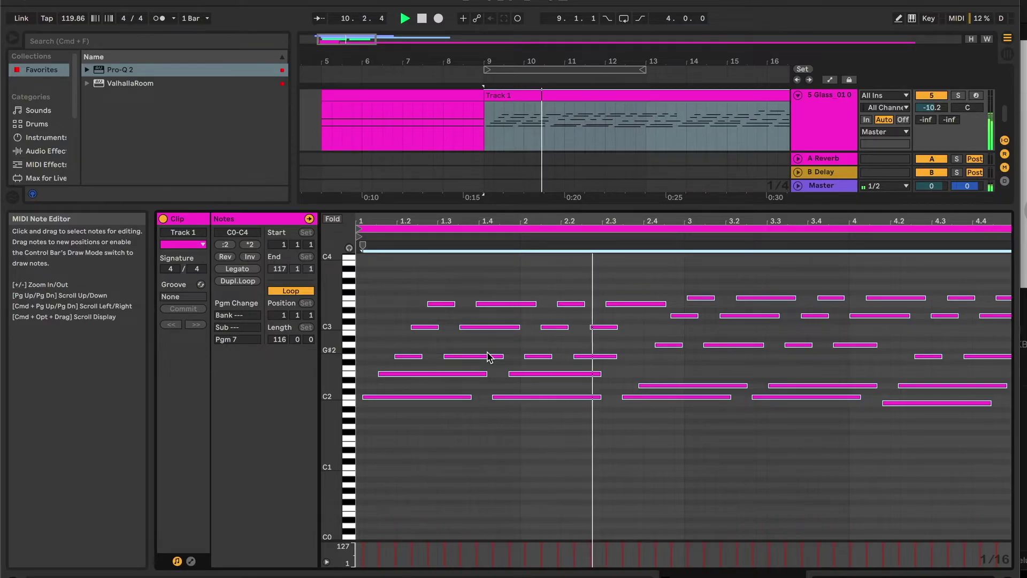
# Step: Extend all notes in the prelude clip to legato and audition the connected notes from bar 9
pyautogui.press('super+l')
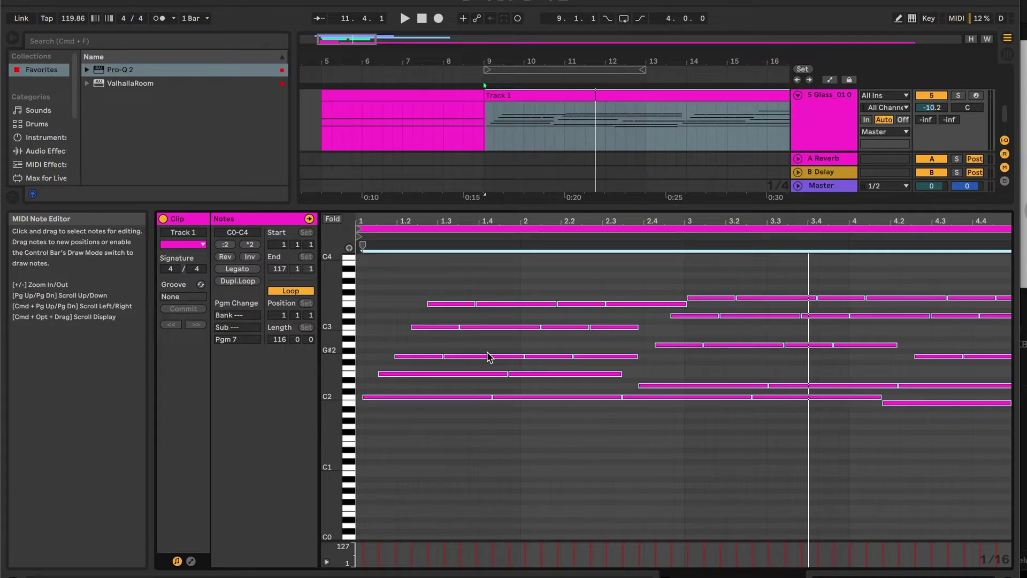
pyautogui.press('space')
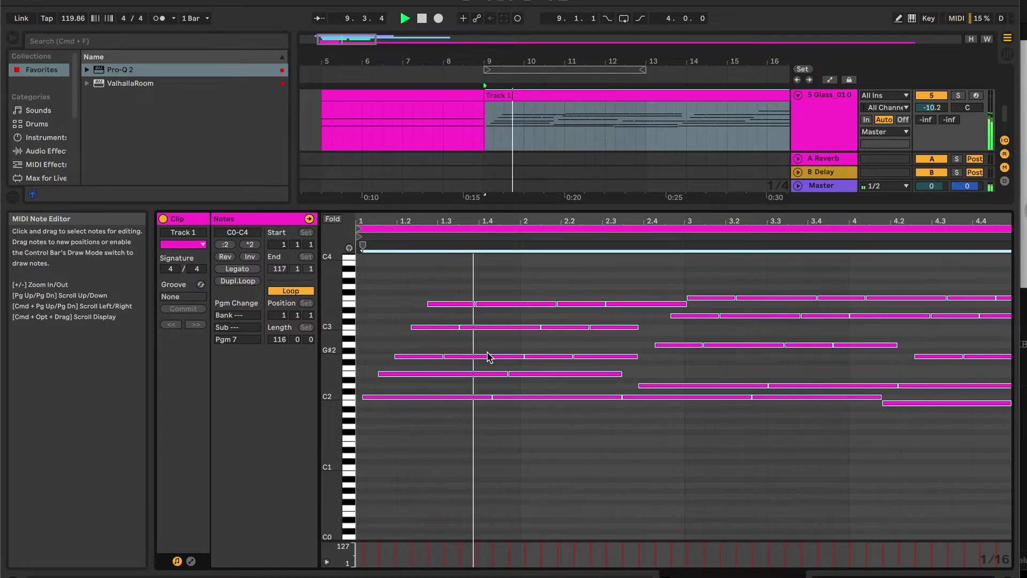
pyautogui.press('space')
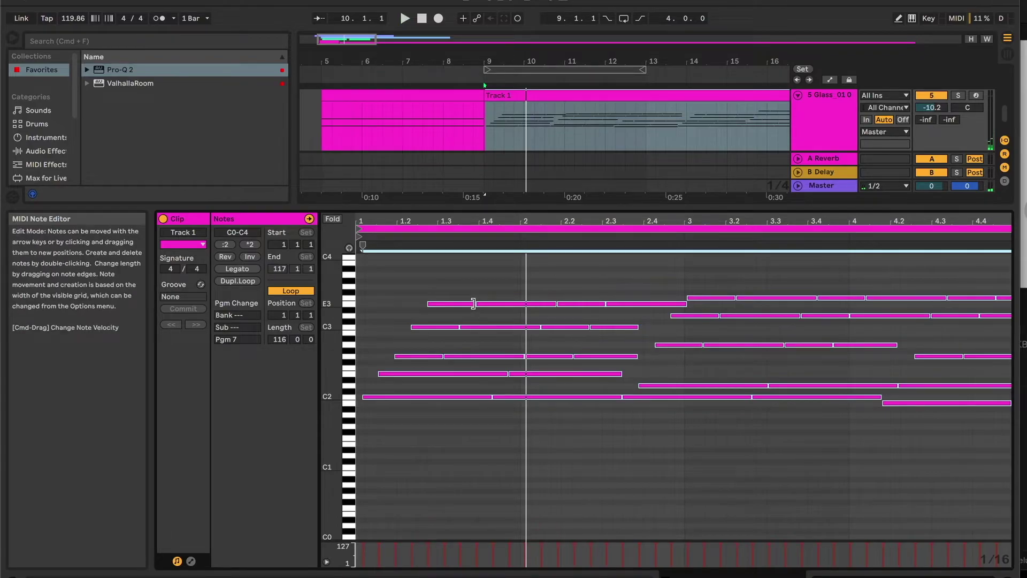
# Step: Shorten all prelude notes to leave gaps between them, and set Simpler's release to 50.9 ms while auditioning
pyautogui.moveTo(474, 303); pyautogui.dragTo(461, 304)
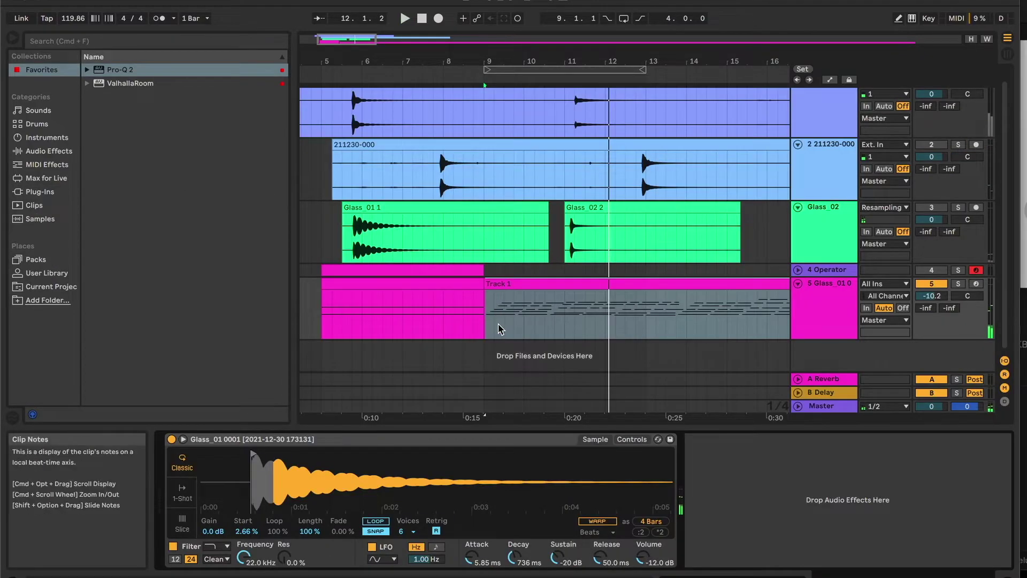
pyautogui.press('space')
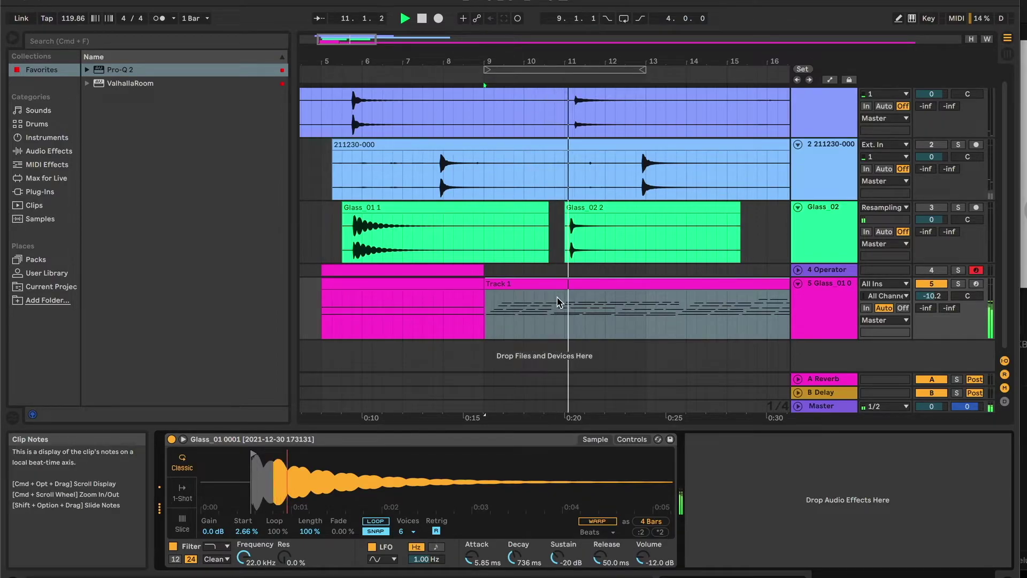
pyautogui.moveTo(598, 557)
pyautogui.mouseDown()
pyautogui.moveTo(598, 540)
pyautogui.moveTo(599, 574)
pyautogui.moveTo(603, 561)
pyautogui.mouseUp()
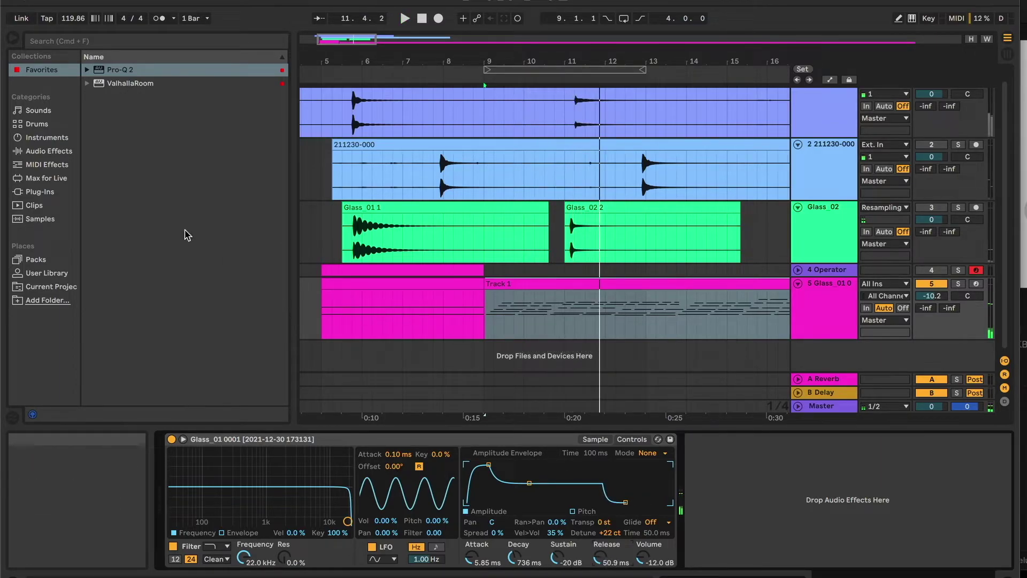
# Step: Add the Delay audio effect after Simpler and enable its Ping Pong mode during playback
pyautogui.click(37, 153)
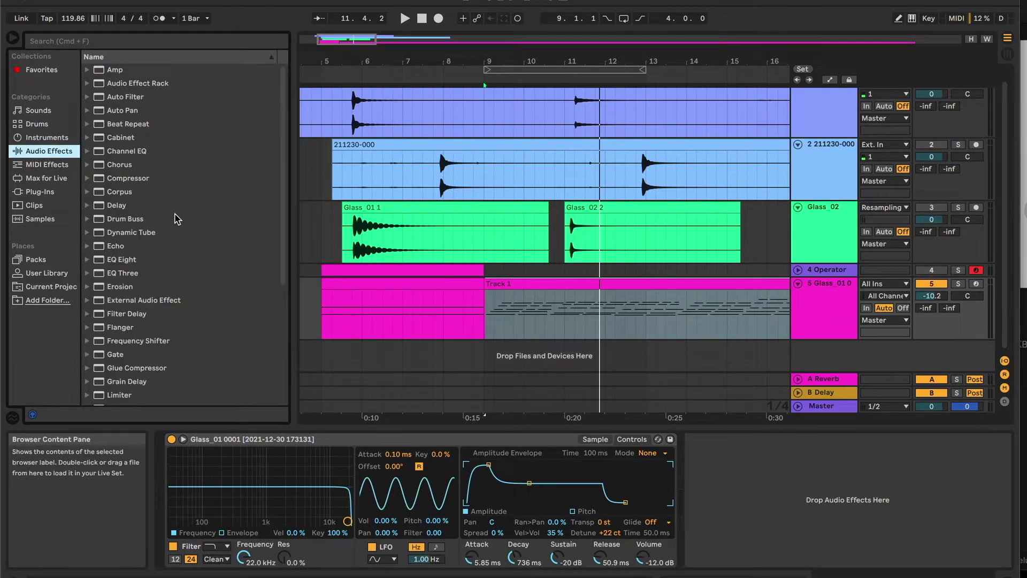
pyautogui.click(112, 207)
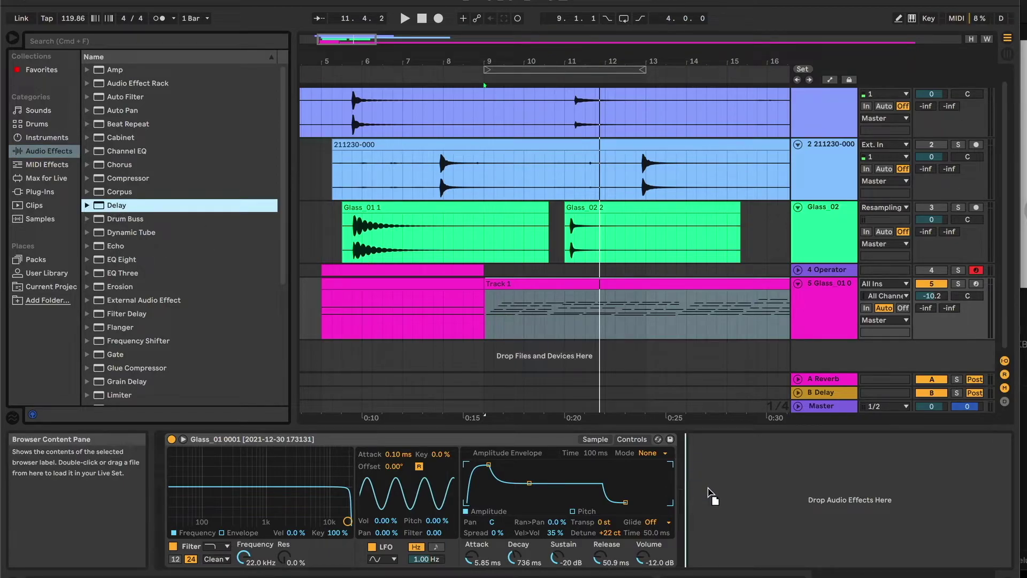
pyautogui.moveTo(710, 495); pyautogui.dragTo(702, 489)
pyautogui.press('space')
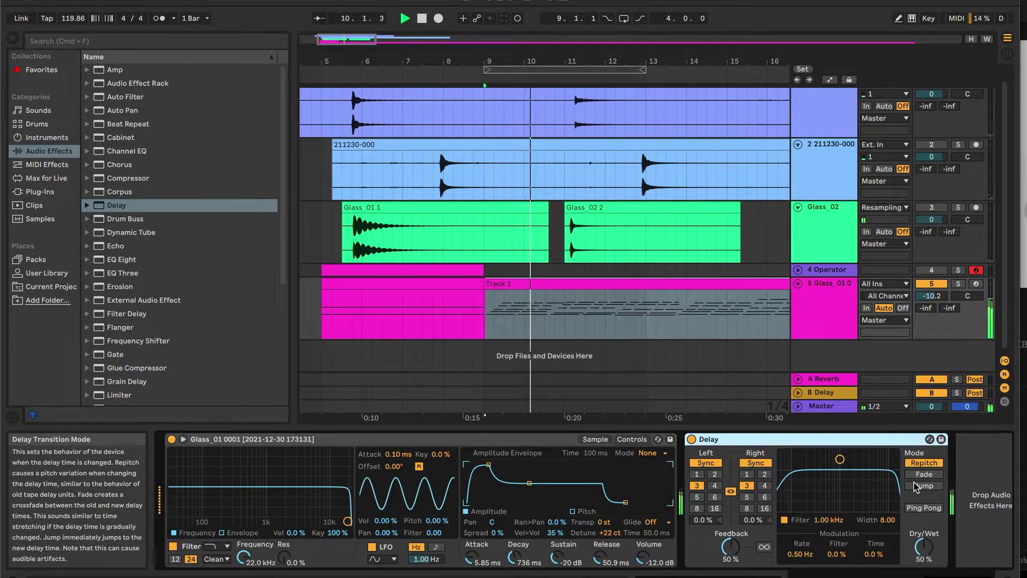
pyautogui.click(923, 508)
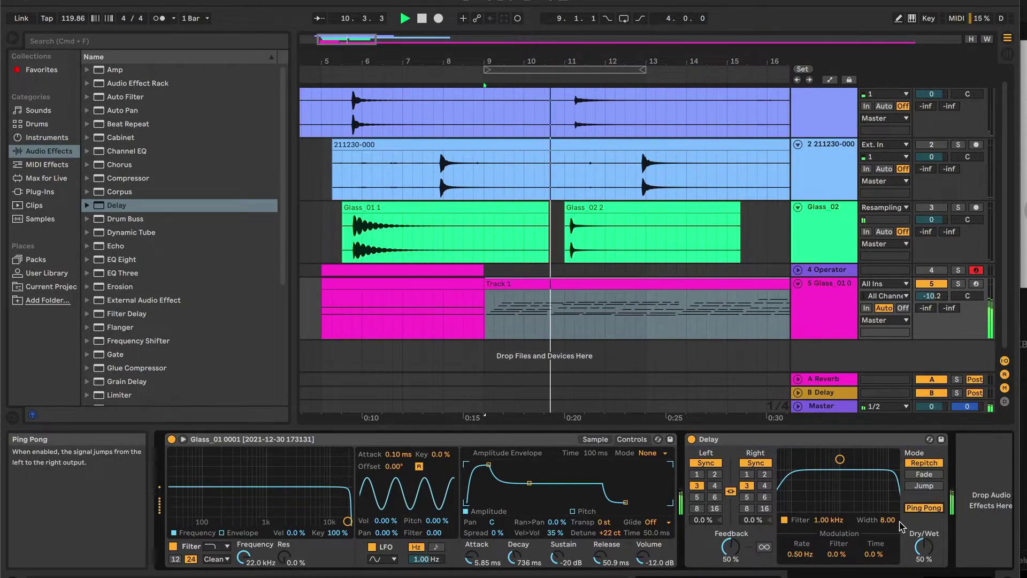
# Step: Switch Delay to unsynced time, set both channels to 10.5 ms with 52 % feedback, and compare the sound with Delay bypassed
pyautogui.click(706, 463)
pyautogui.moveTo(706, 488); pyautogui.dragTo(706, 468)
pyautogui.press('space')
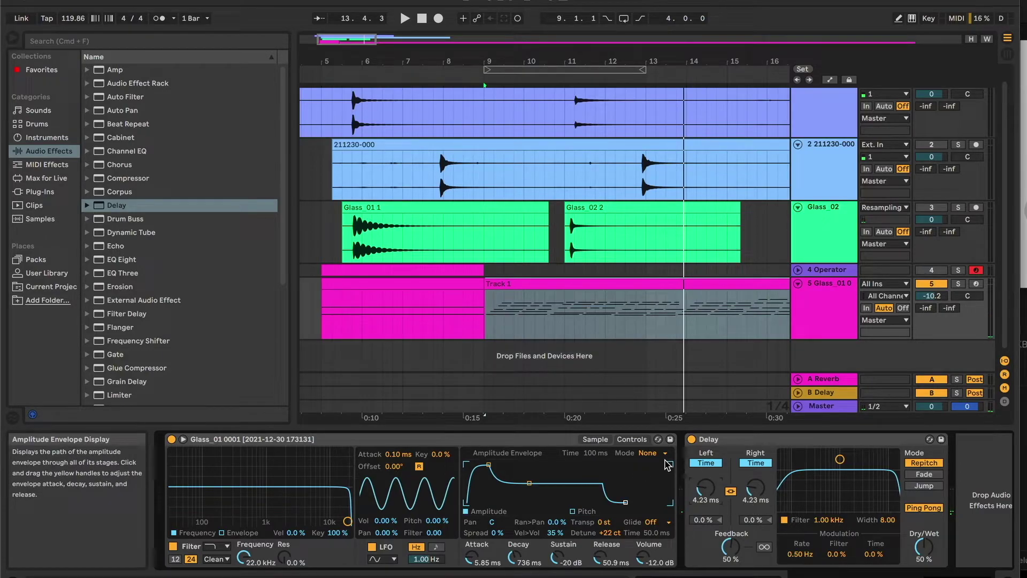
pyautogui.press('space')
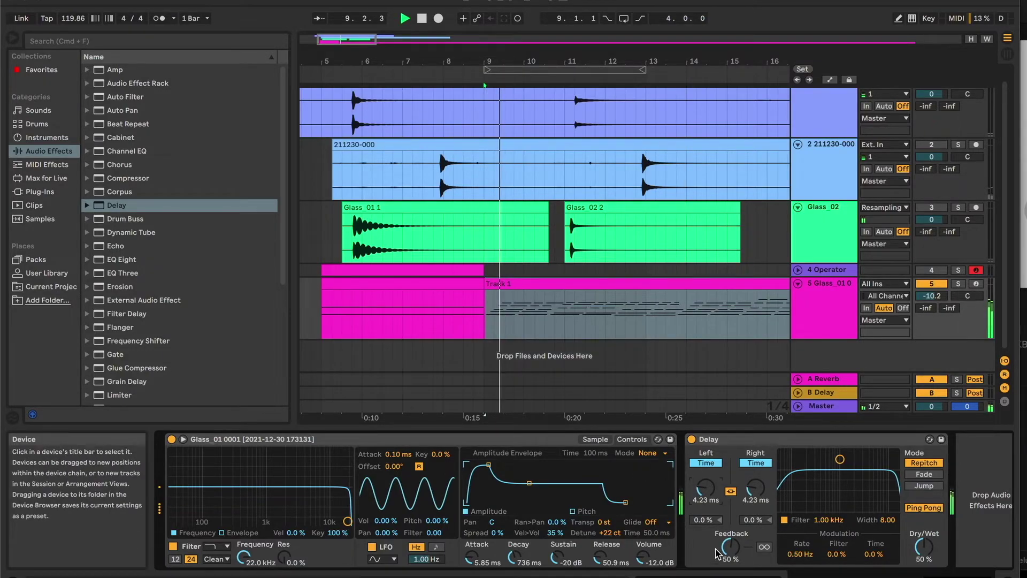
pyautogui.moveTo(731, 547)
pyautogui.mouseDown()
pyautogui.moveTo(731, 526)
pyautogui.moveTo(731, 564)
pyautogui.moveTo(730, 546)
pyautogui.mouseUp()
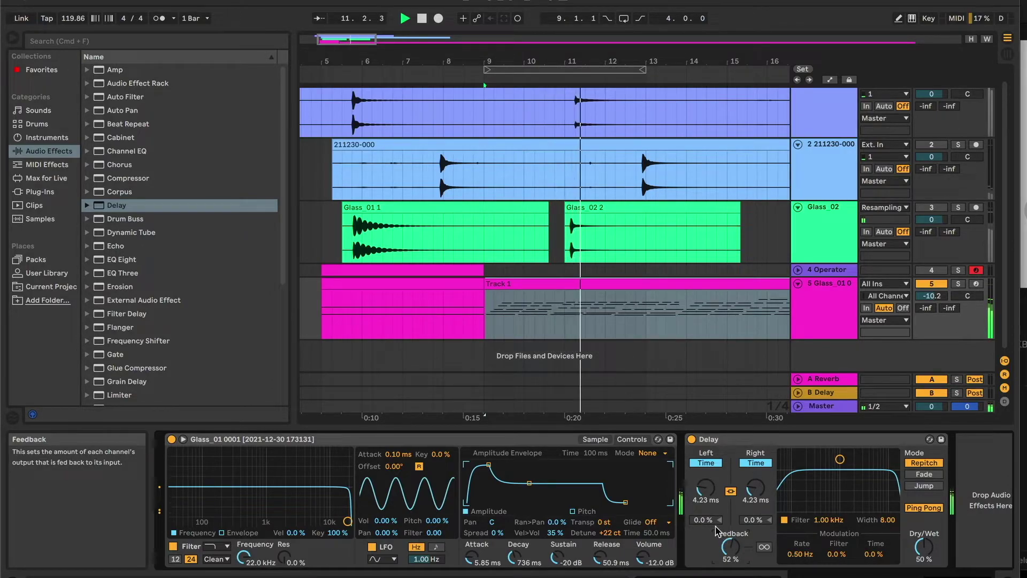
pyautogui.moveTo(705, 488)
pyautogui.mouseDown()
pyautogui.moveTo(705, 470)
pyautogui.moveTo(706, 479)
pyautogui.mouseUp()
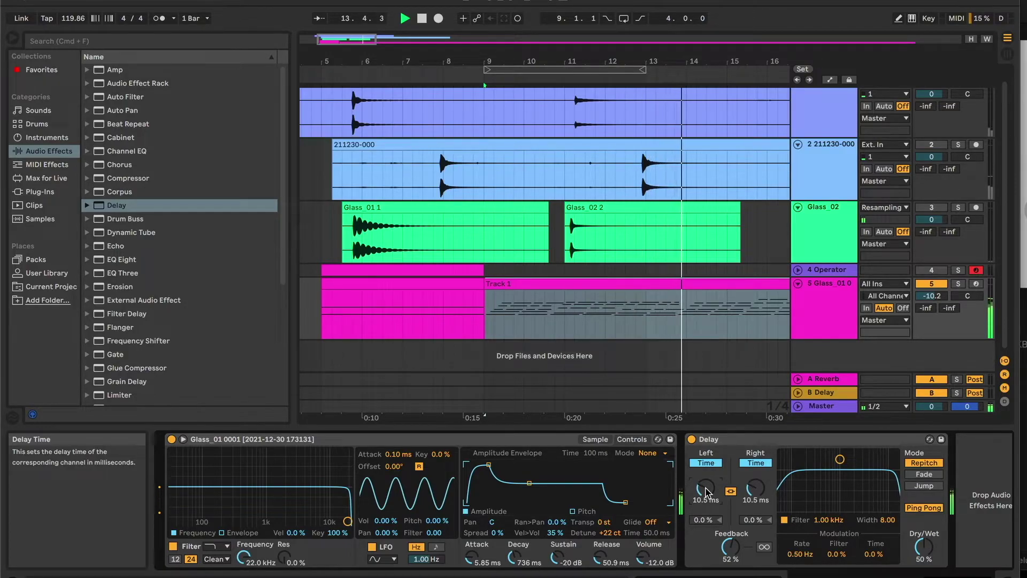
pyautogui.click(692, 439)
pyautogui.click(692, 440)
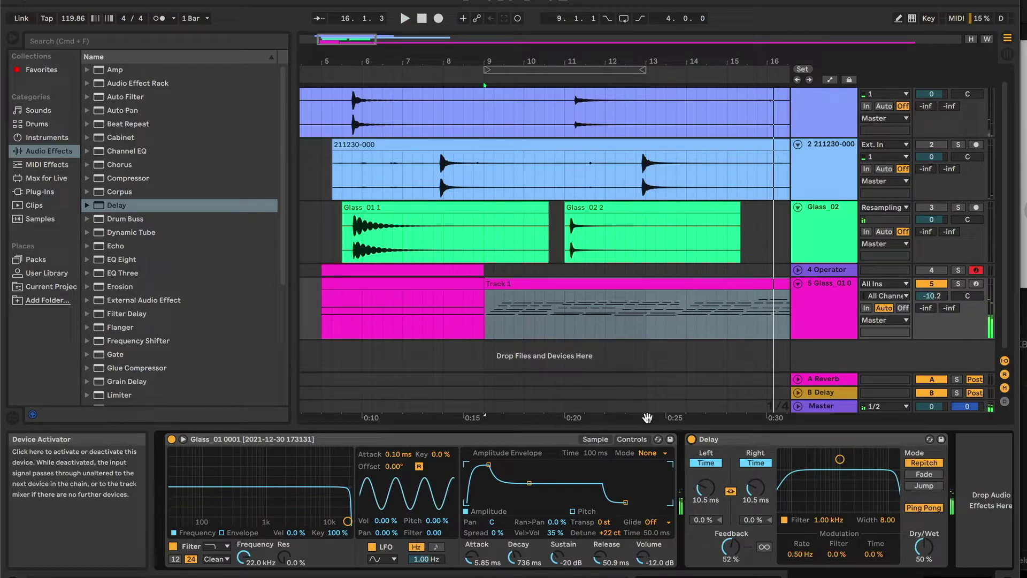
# Step: Add the Saturator audio effect after Delay on the glass Simpler track
pyautogui.scroll(-5, 214, 319)
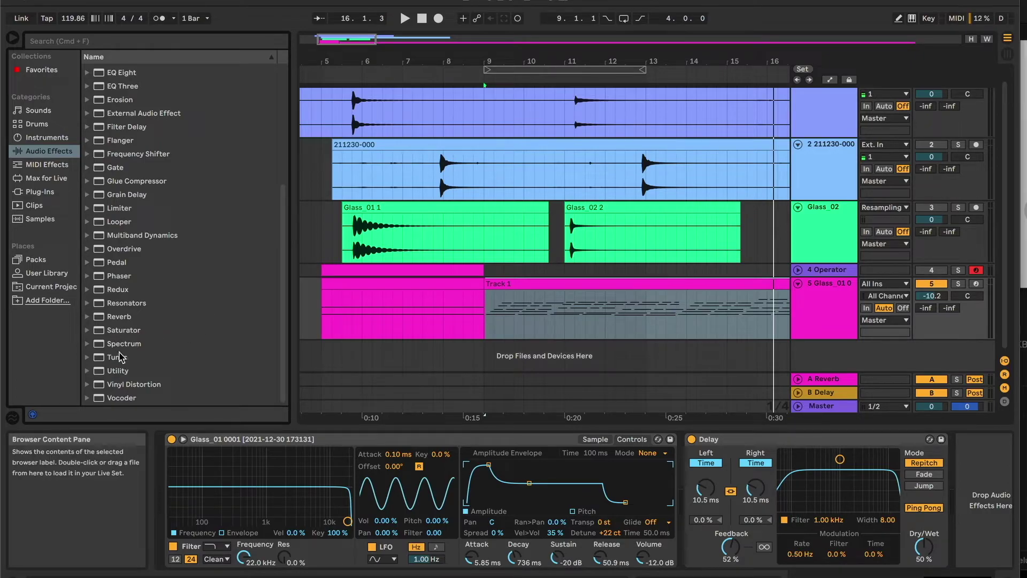
pyautogui.click(115, 332)
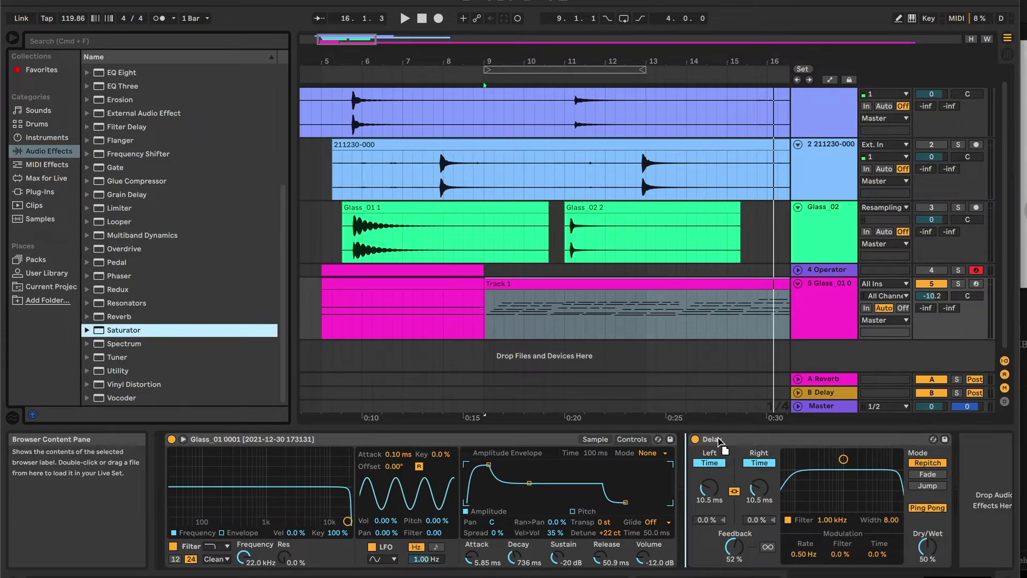
pyautogui.moveTo(960, 489); pyautogui.dragTo(963, 493)
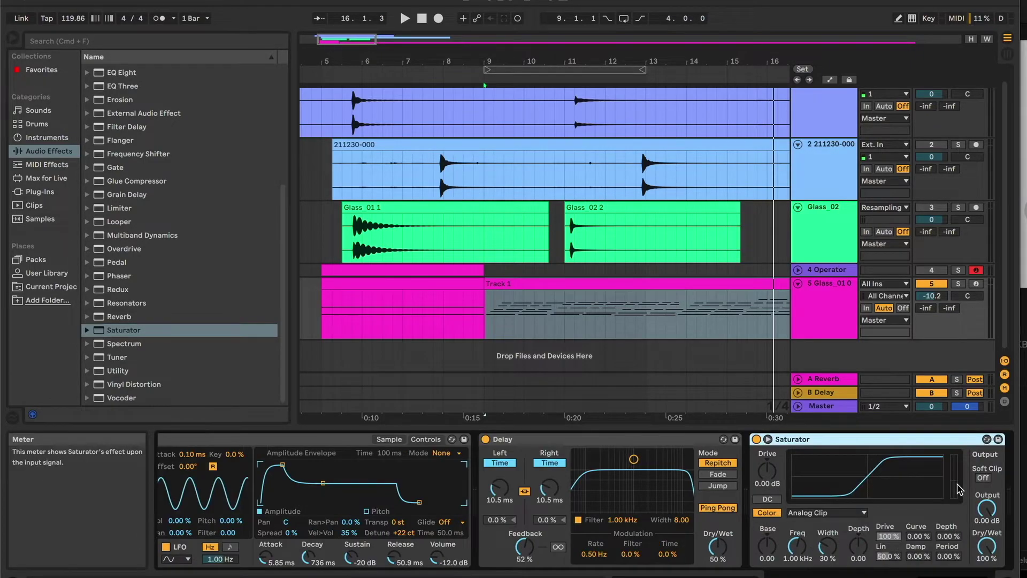
# Step: Set Saturator's drive to 9.14 dB and lower the glass track's volume to -23.8 dB while auditioning the prelude
pyautogui.press('space')
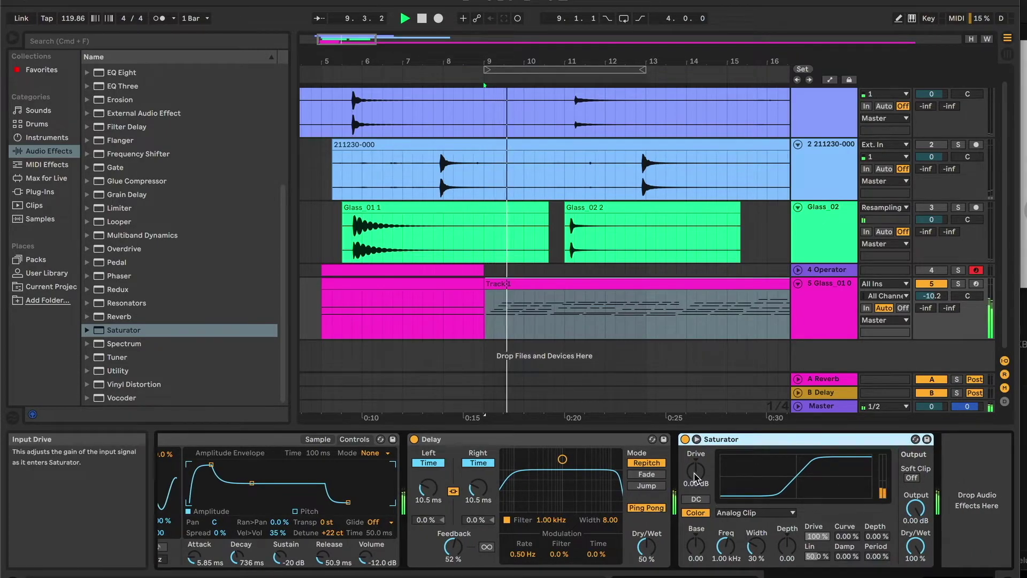
pyautogui.moveTo(709, 484); pyautogui.dragTo(695, 466)
pyautogui.moveTo(929, 296); pyautogui.dragTo(929, 310)
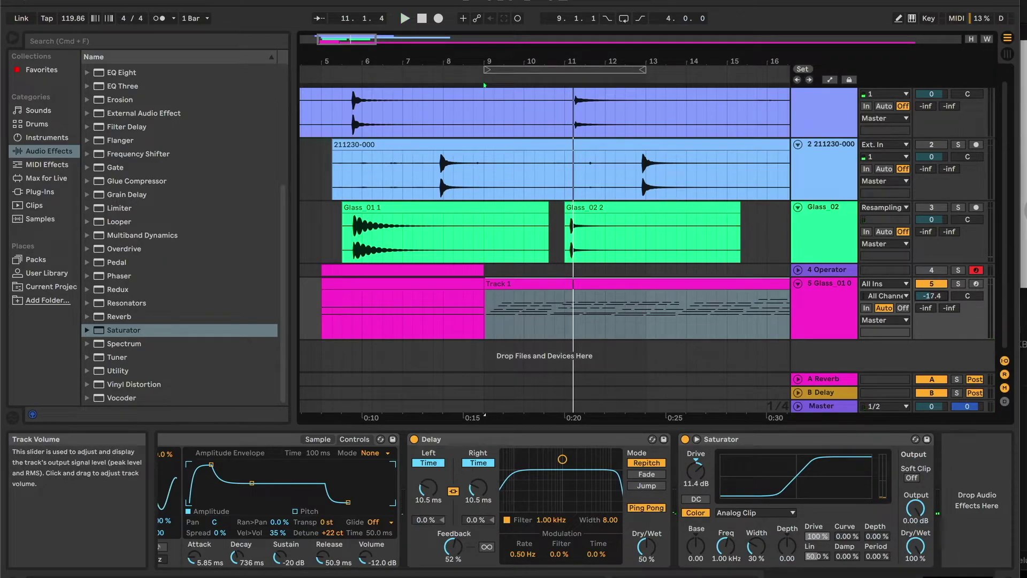
pyautogui.press('space')
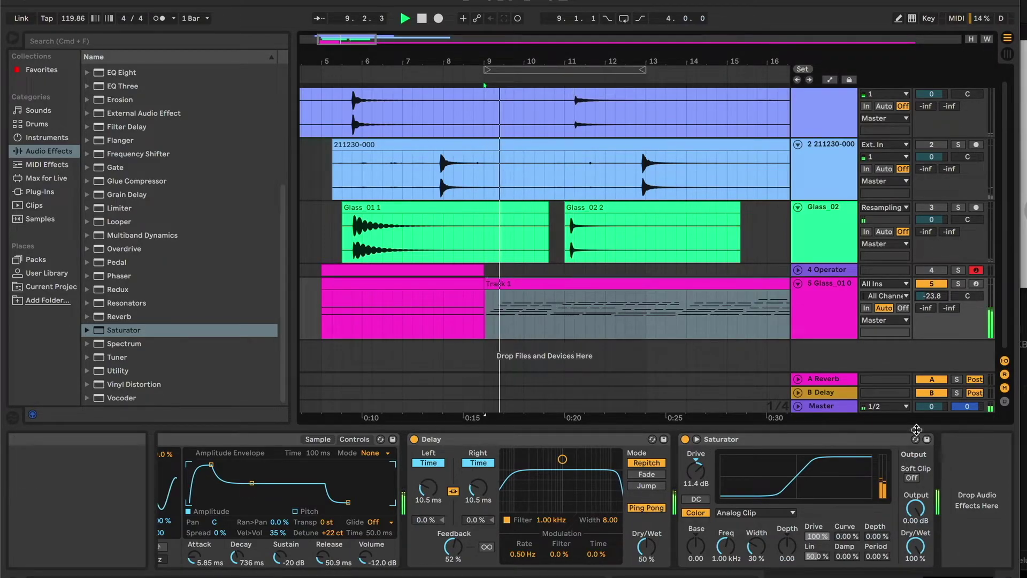
pyautogui.moveTo(695, 470); pyautogui.dragTo(695, 476)
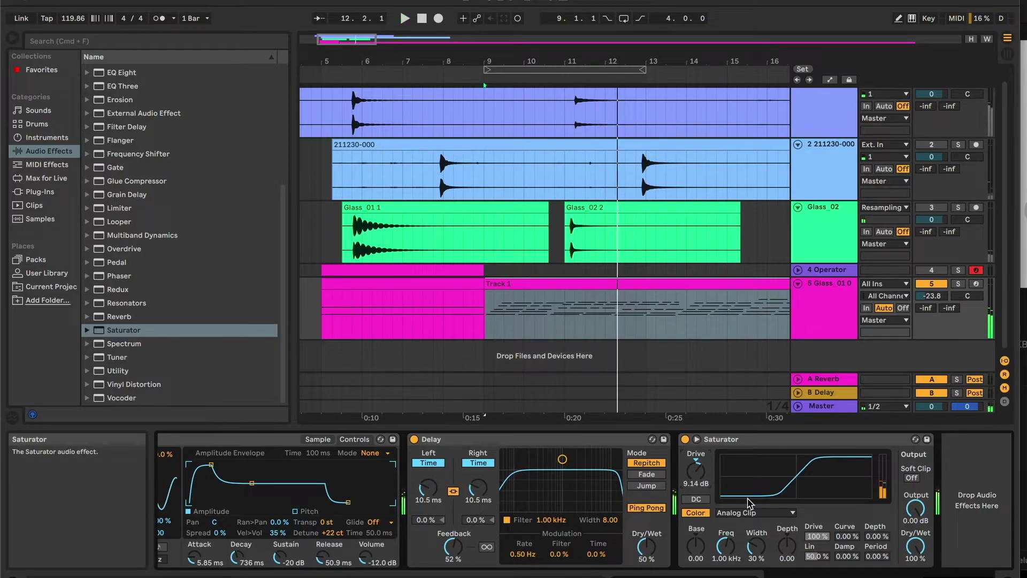
# Step: Change Saturator to Waveshaper with 17.2 % Curve, 52.4 % Dry/Wet and 5.71 dB drive while auditioning
pyautogui.click(751, 512)
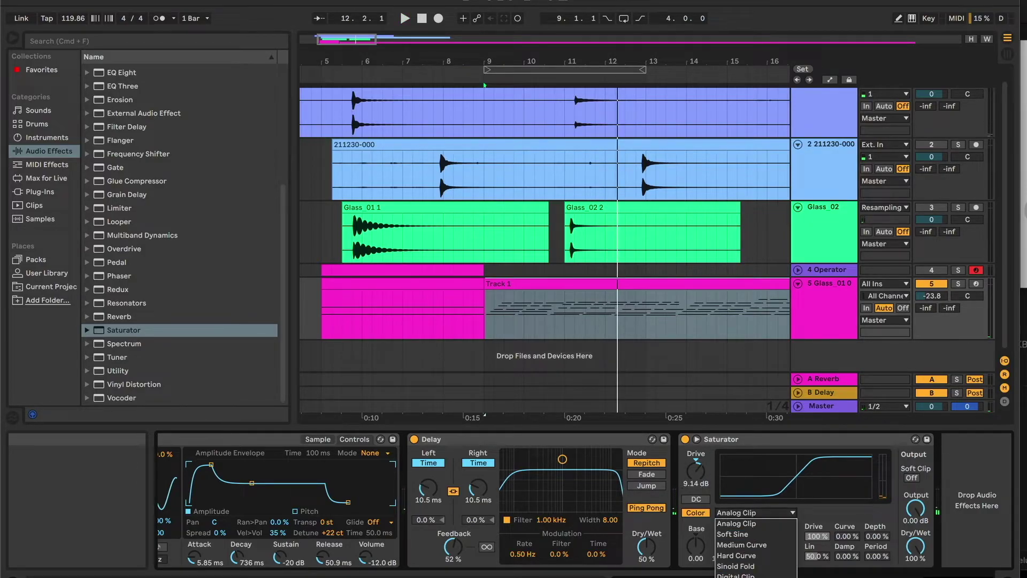
pyautogui.click(749, 573)
pyautogui.press('space')
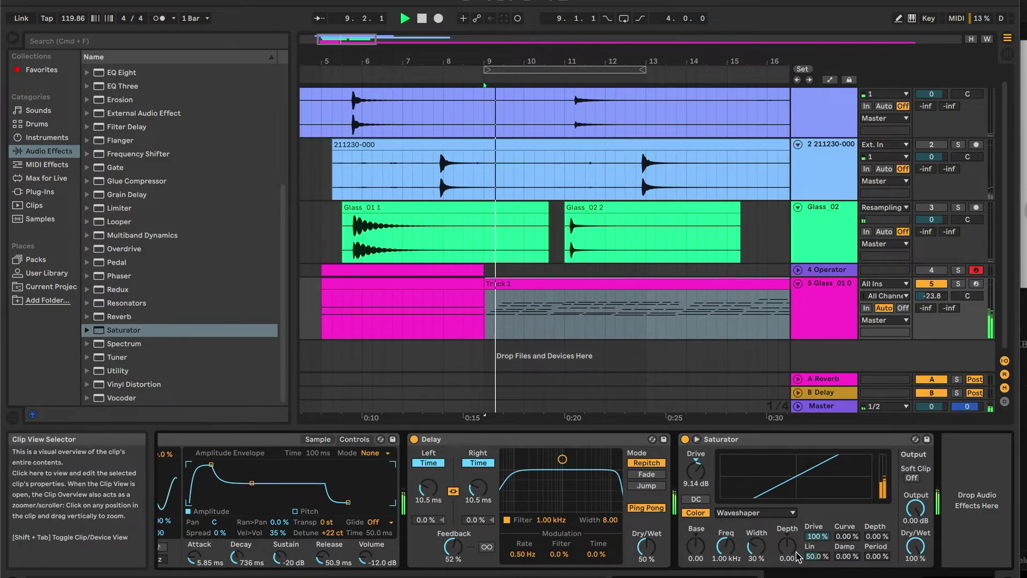
pyautogui.moveTo(846, 535)
pyautogui.mouseDown()
pyautogui.moveTo(845, 484)
pyautogui.moveTo(846, 530)
pyautogui.mouseUp()
pyautogui.moveTo(912, 551); pyautogui.dragTo(913, 575)
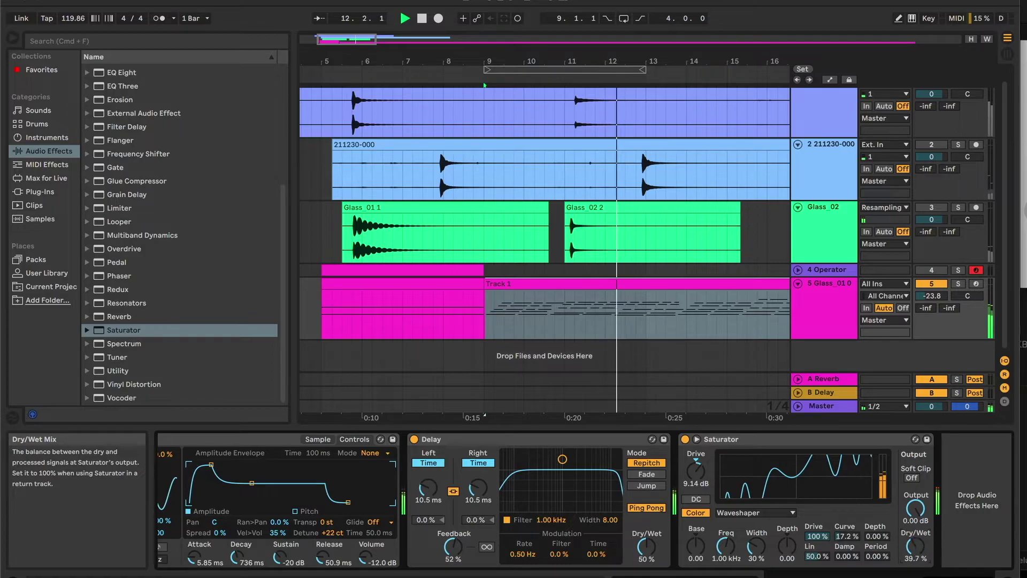
pyautogui.press('space')
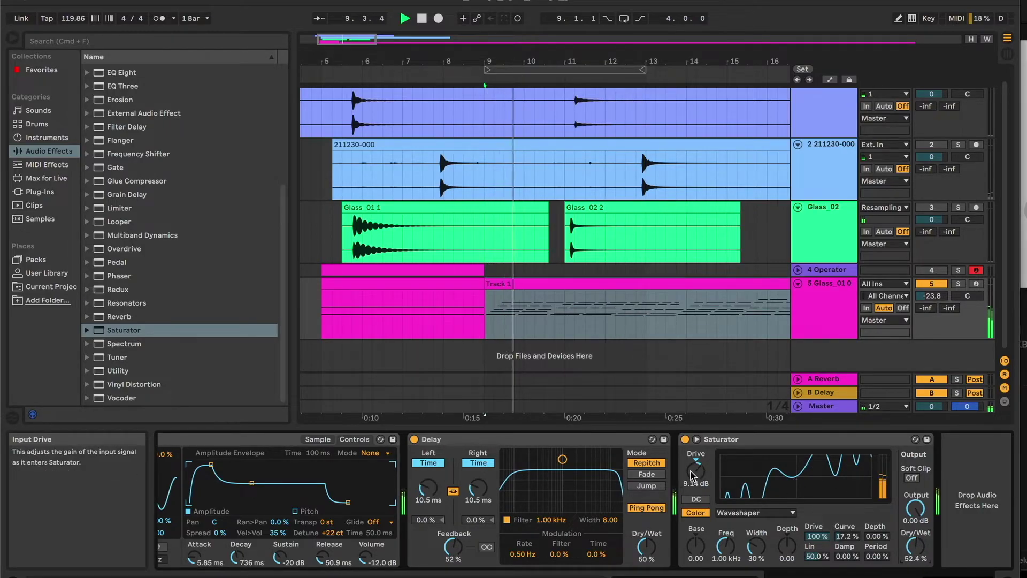
pyautogui.moveTo(695, 471); pyautogui.dragTo(696, 455)
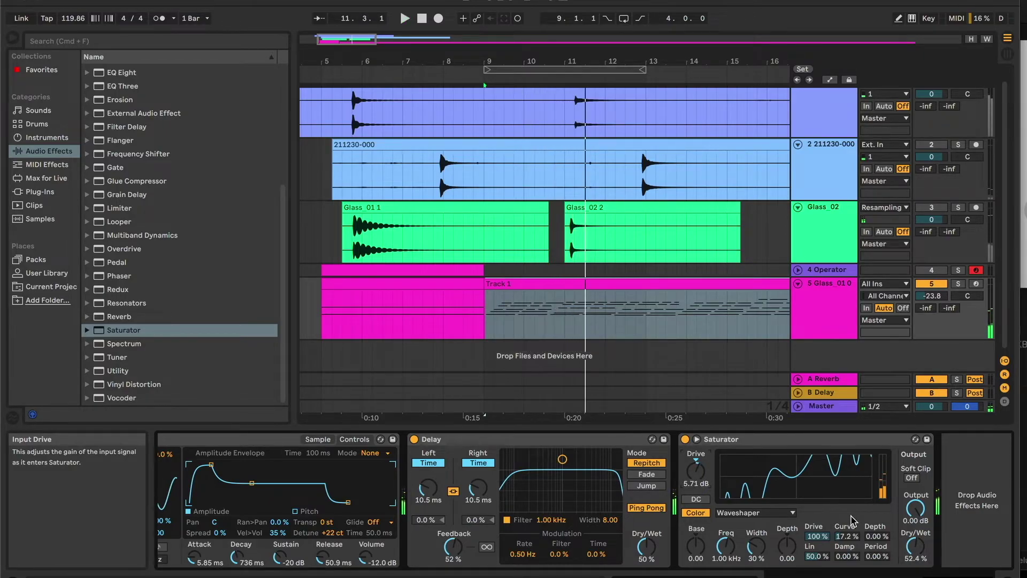
# Step: Deactivate Delay and Saturator during playback and raise the glass track's volume to -11.6 dB
pyautogui.press('space')
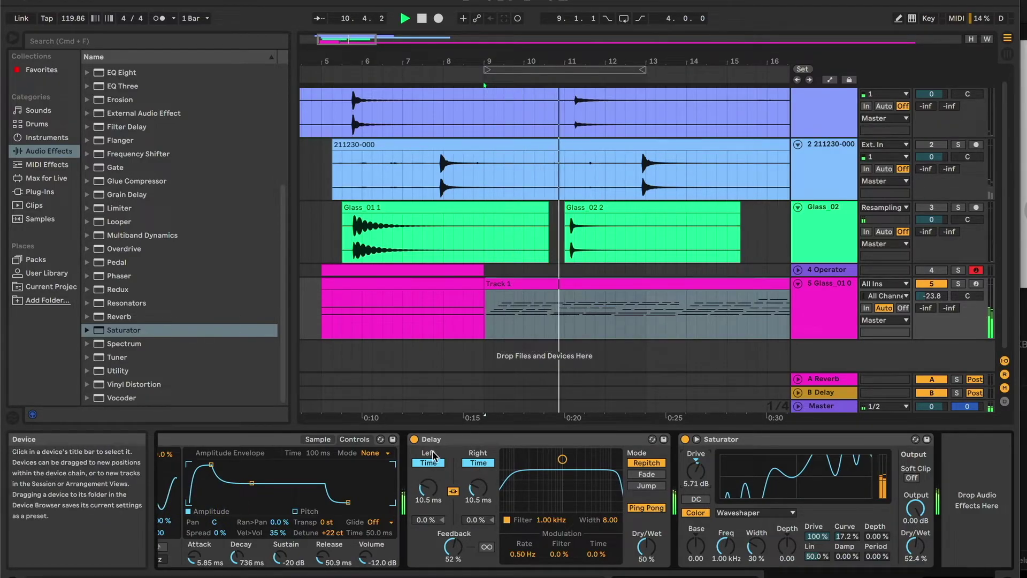
pyautogui.click(414, 439)
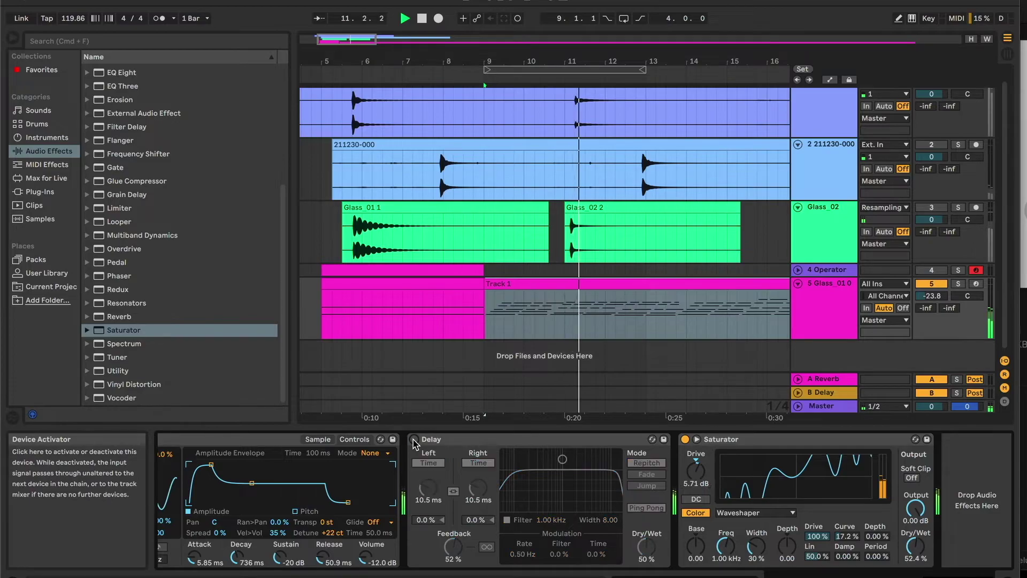
pyautogui.click(685, 439)
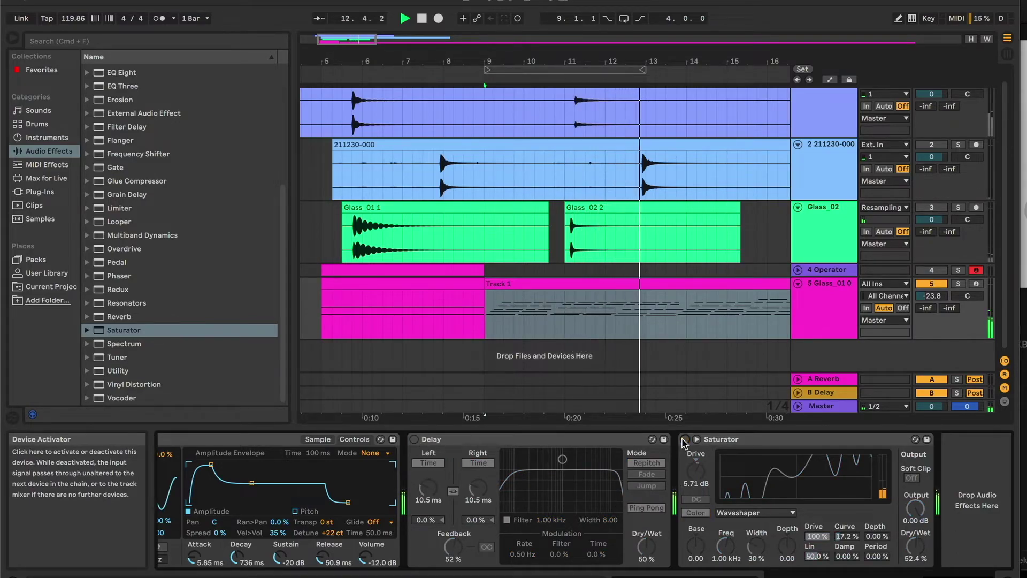
pyautogui.moveTo(933, 298); pyautogui.dragTo(933, 281)
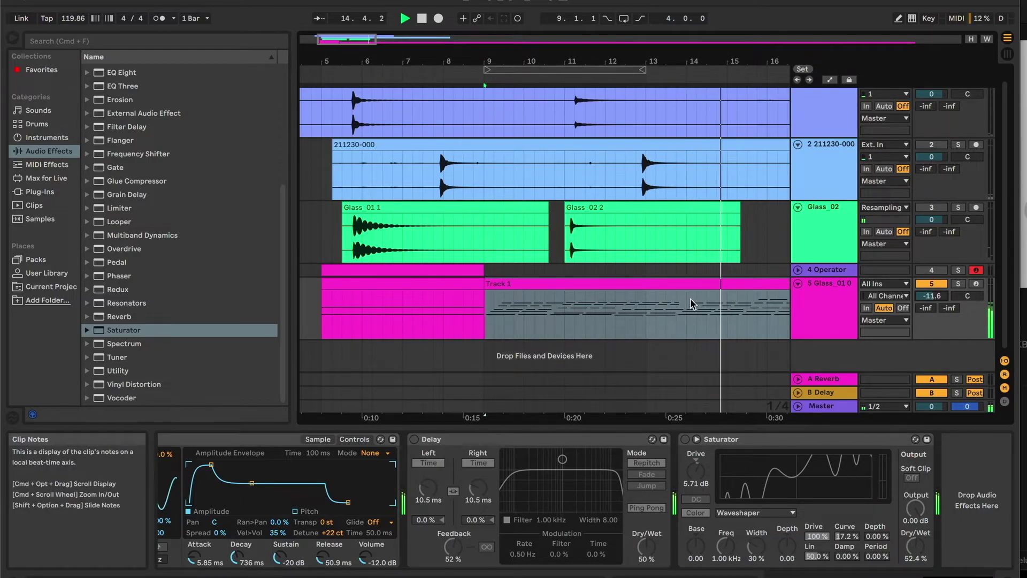
# Step: Look along the prelude clip in the arrangement, stop playback, and select the glass Simpler device
pyautogui.hscroll(7, 682, 305)
pyautogui.hscroll(-9, 682, 305)
pyautogui.scroll(-1, 682, 306)
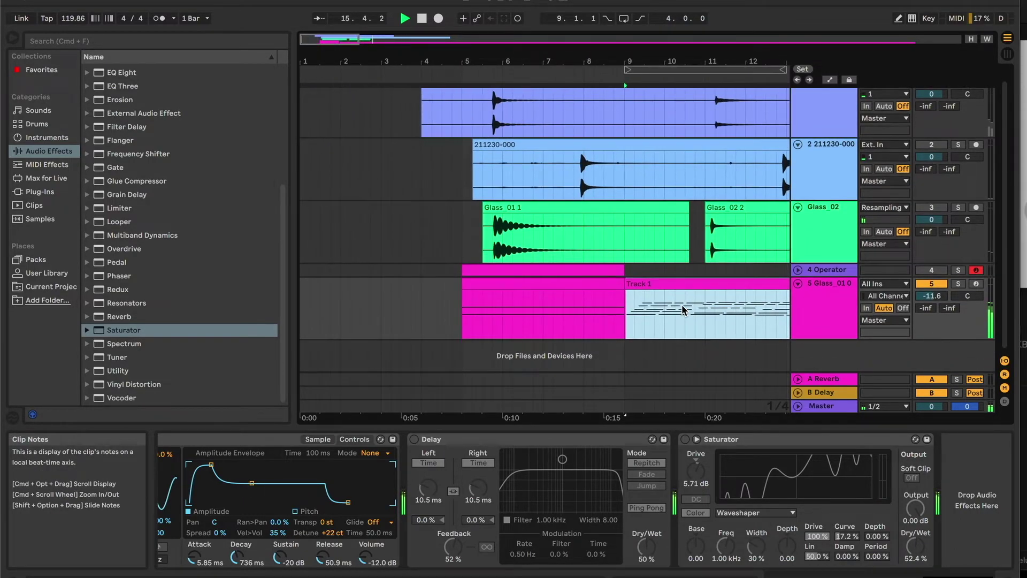
pyautogui.scroll(1, 597, 296)
pyautogui.hscroll(7, 597, 296)
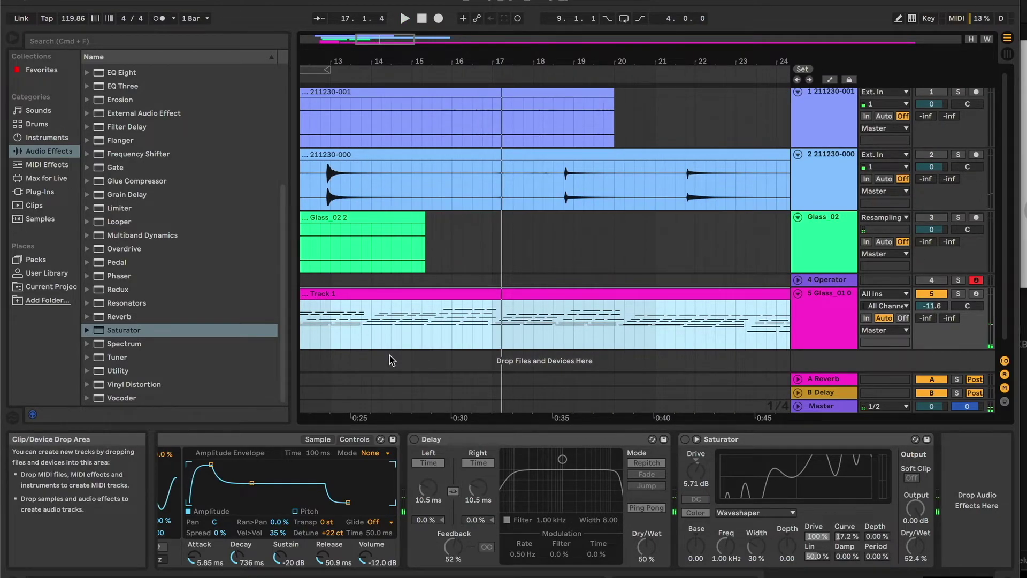
pyautogui.click(340, 492)
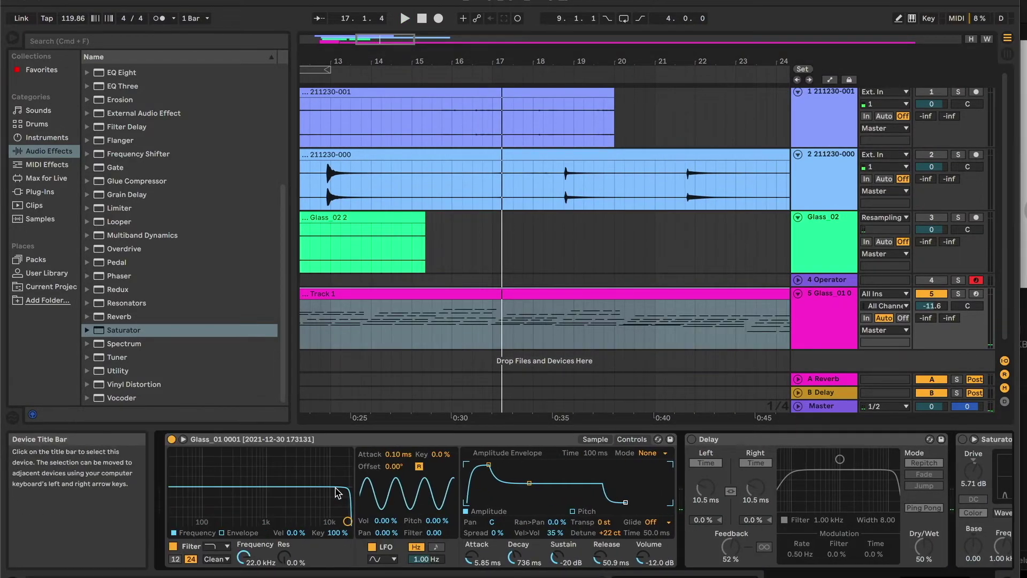
pyautogui.click(346, 441)
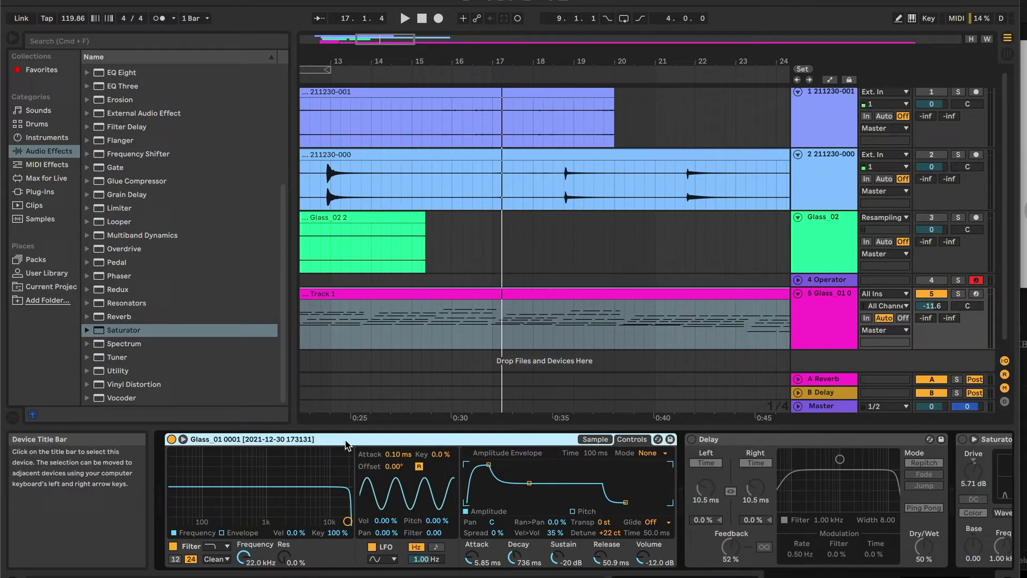
# Step: Review the glass Simpler's sample and control views and audition the start of the prelude with Delay and Saturator off
pyautogui.hscroll(-5, 367, 276)
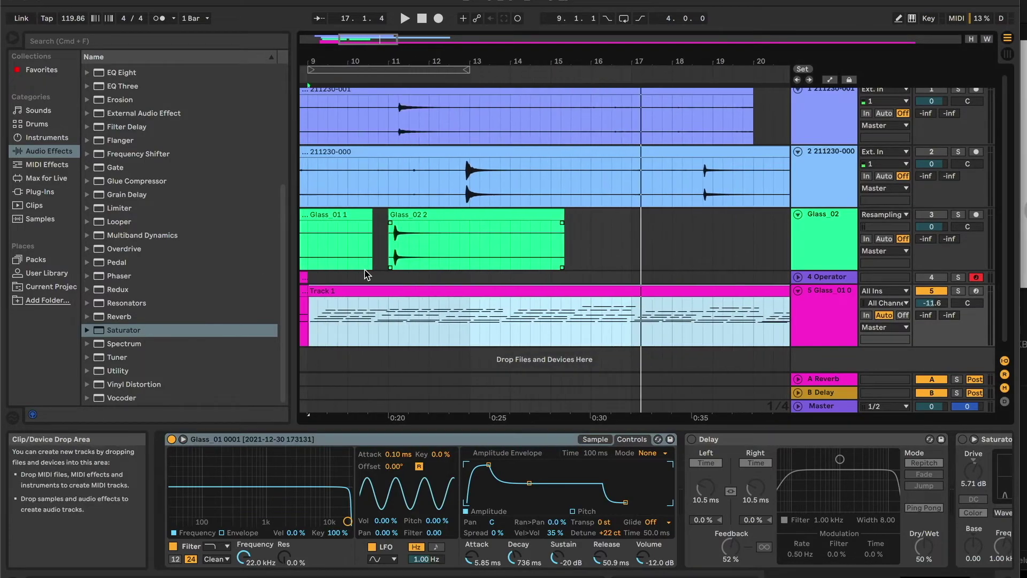
pyautogui.scroll(-1, 390, 225)
pyautogui.hscroll(-3, 390, 225)
pyautogui.scroll(-1, 406, 233)
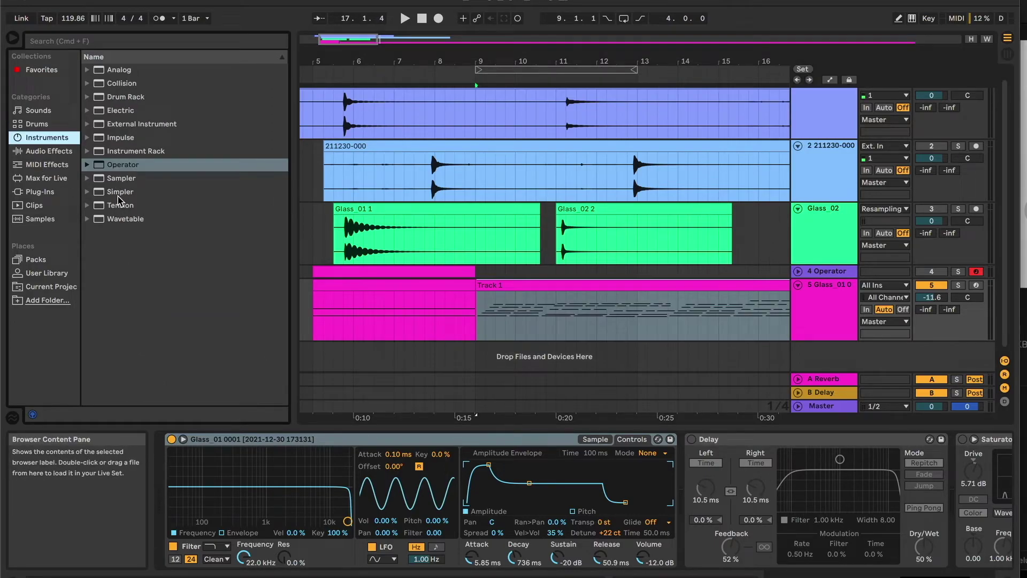
pyautogui.click(395, 443)
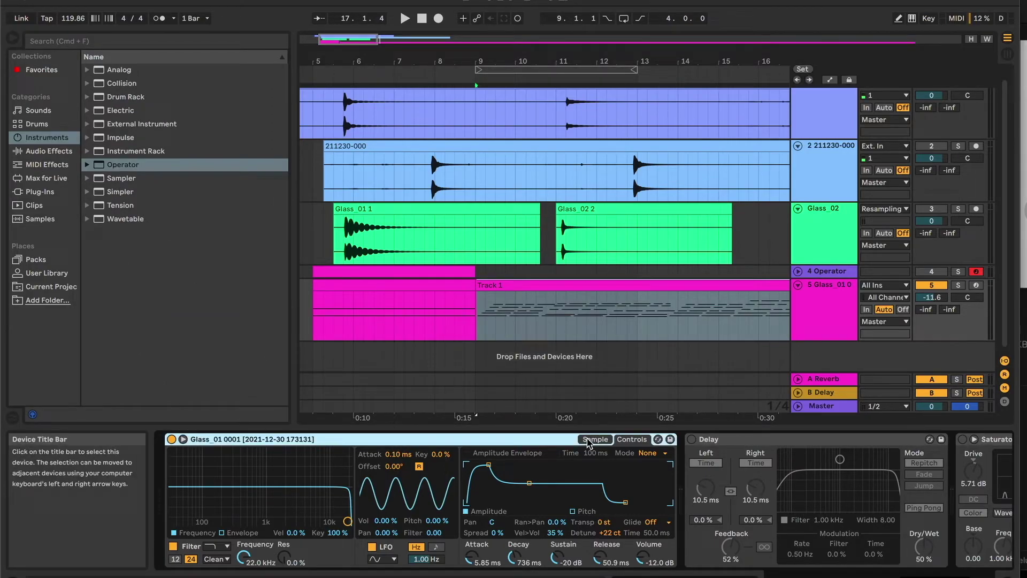
pyautogui.click(588, 439)
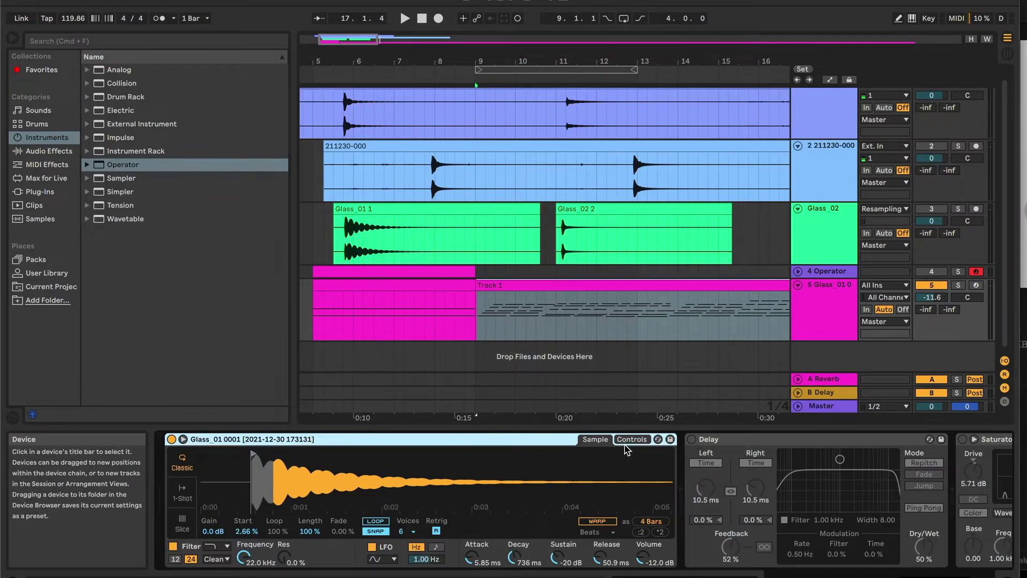
pyautogui.click(627, 442)
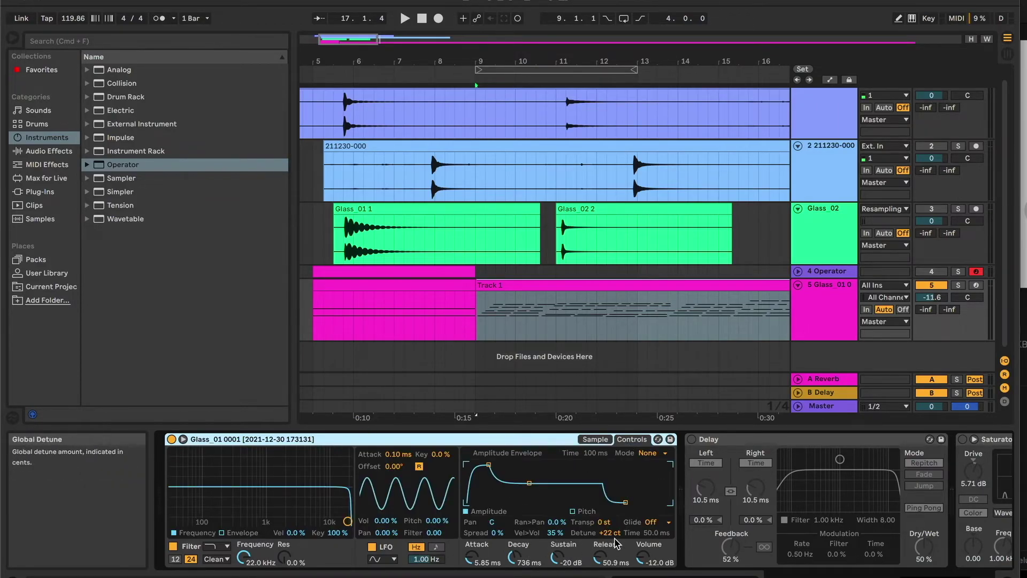
pyautogui.press('space')
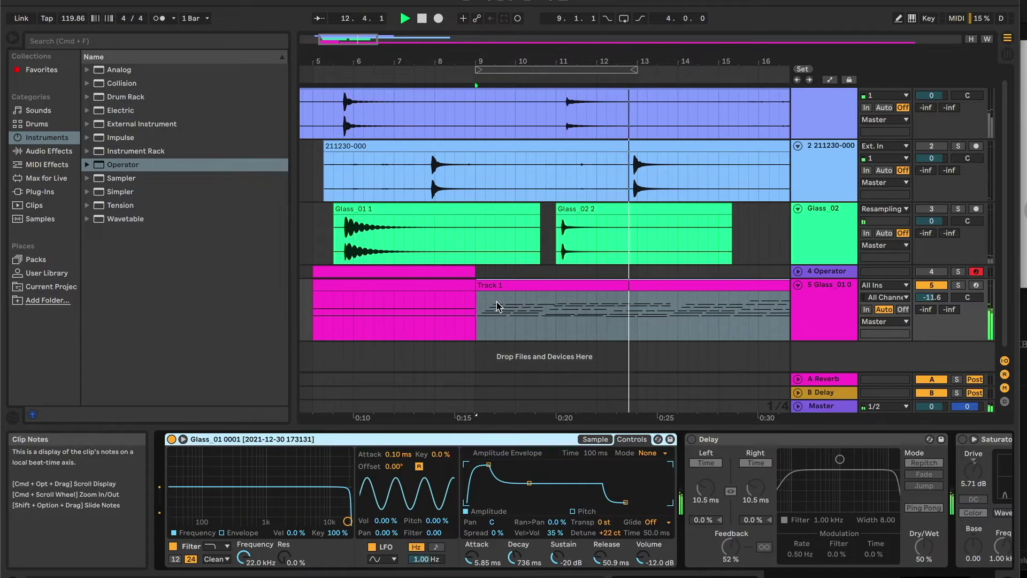
pyautogui.press('space')
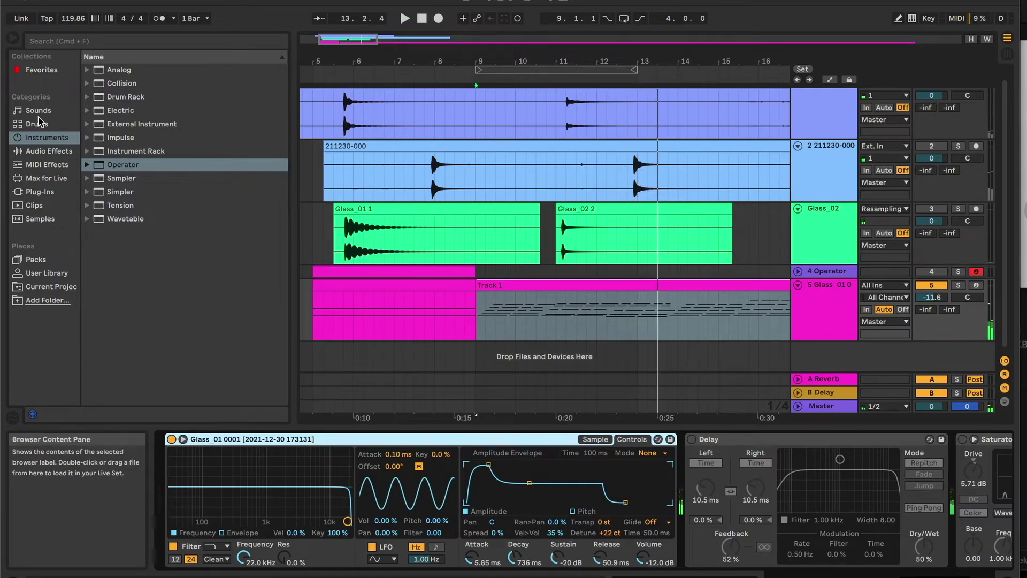
# Step: Insert the favourite ValhallaRoom reverb between Simpler and Delay, and set 48.0 % mix and 0.56 s decay during playback
pyautogui.click(33, 70)
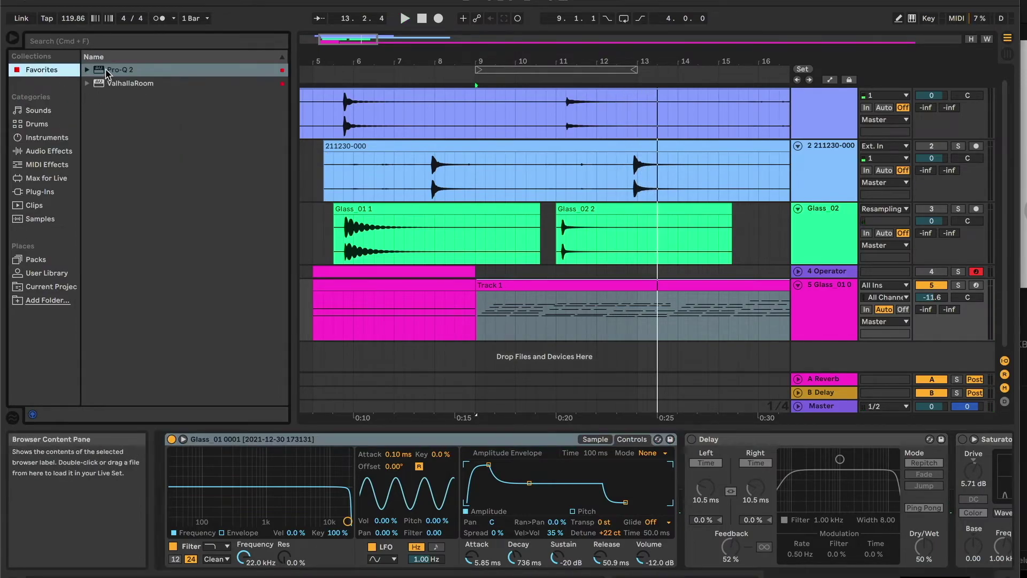
pyautogui.moveTo(118, 85); pyautogui.dragTo(682, 476)
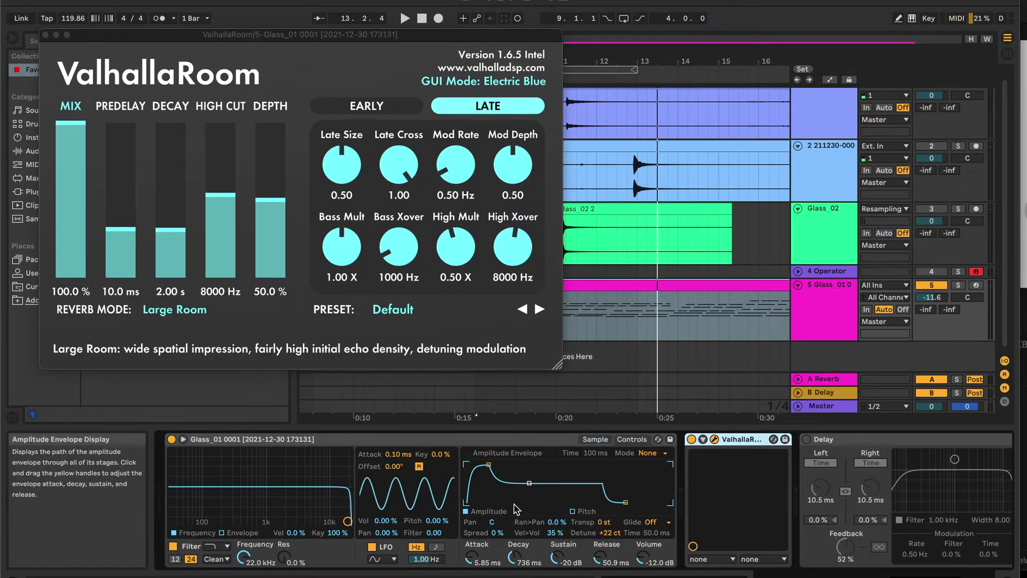
pyautogui.press('space')
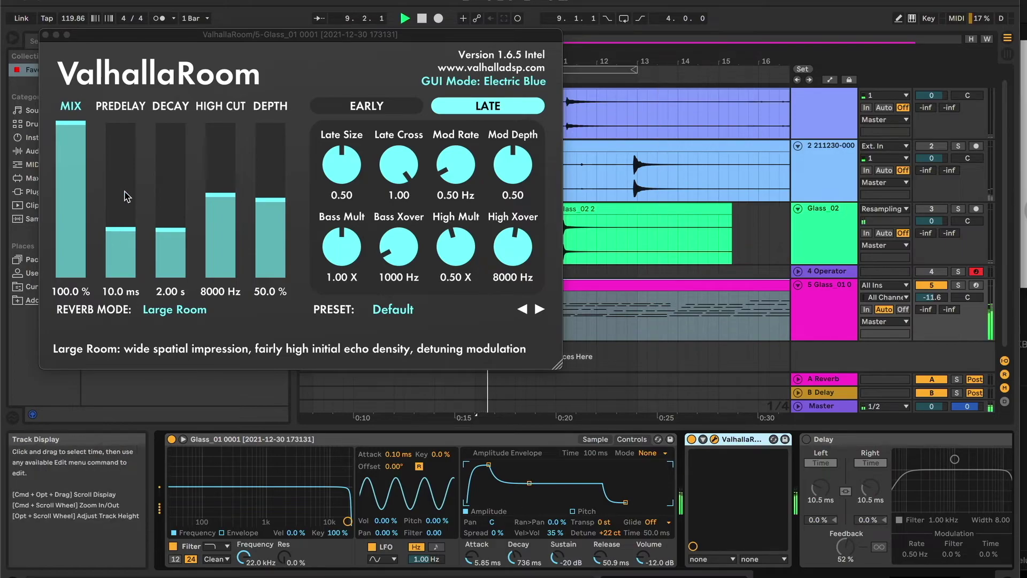
pyautogui.moveTo(150, 41); pyautogui.dragTo(343, 74)
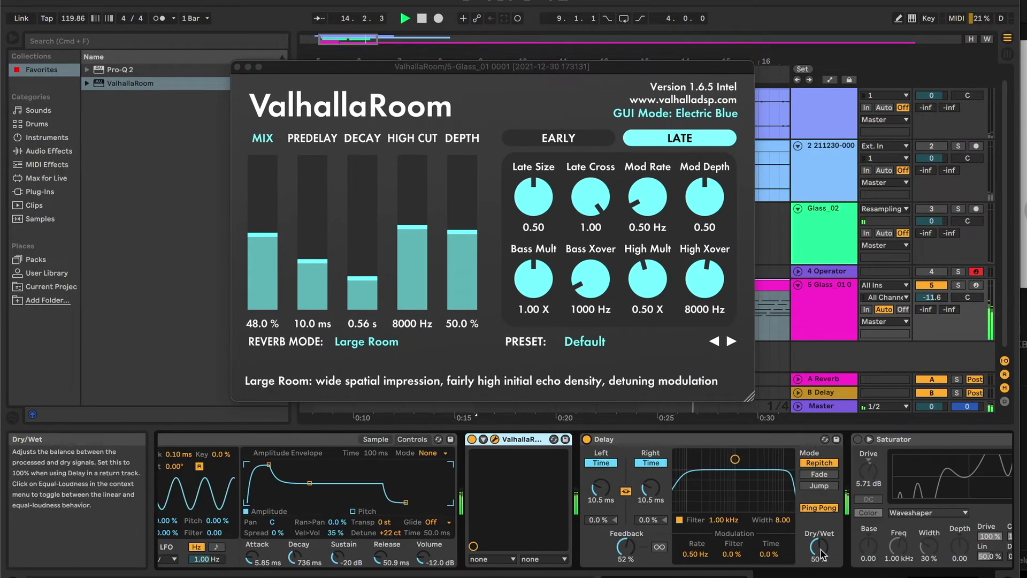
# Step: Audition Delay at 33.4 ms and 56 % Dry/Wet with Saturator active, deactivate Delay, and close the ValhallaRoom window
pyautogui.hscroll(5, 682, 518)
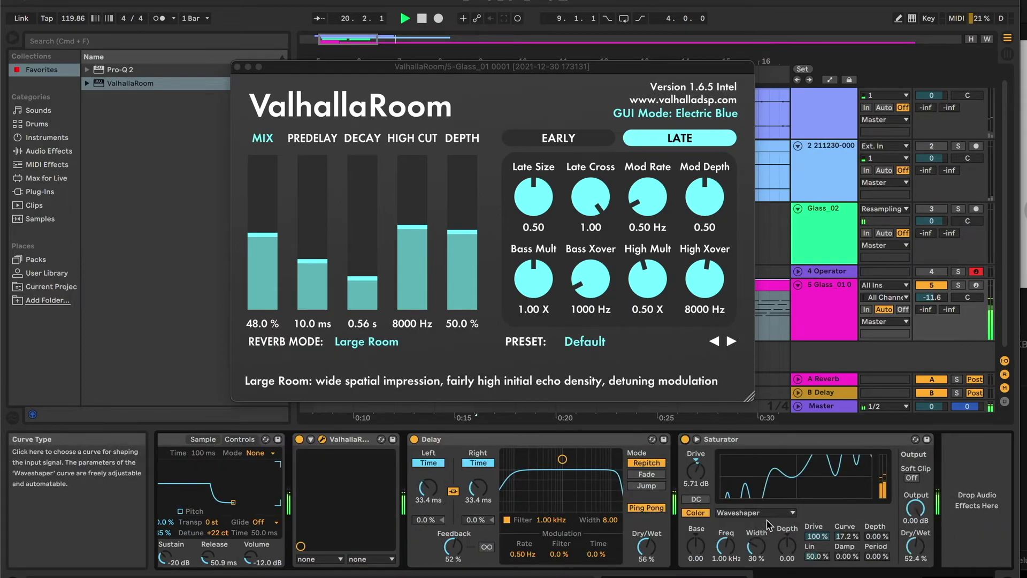
pyautogui.click(414, 438)
pyautogui.click(240, 67)
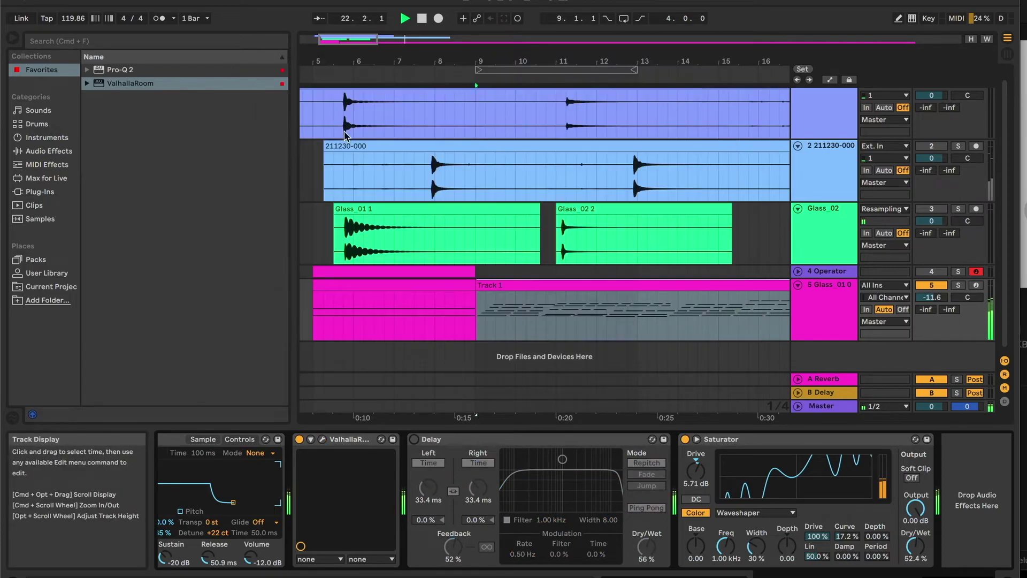
# Step: Change Saturator's curve to Analog Clip and set its drive to 3.43 dB during playback
pyautogui.click(753, 512)
pyautogui.click(739, 524)
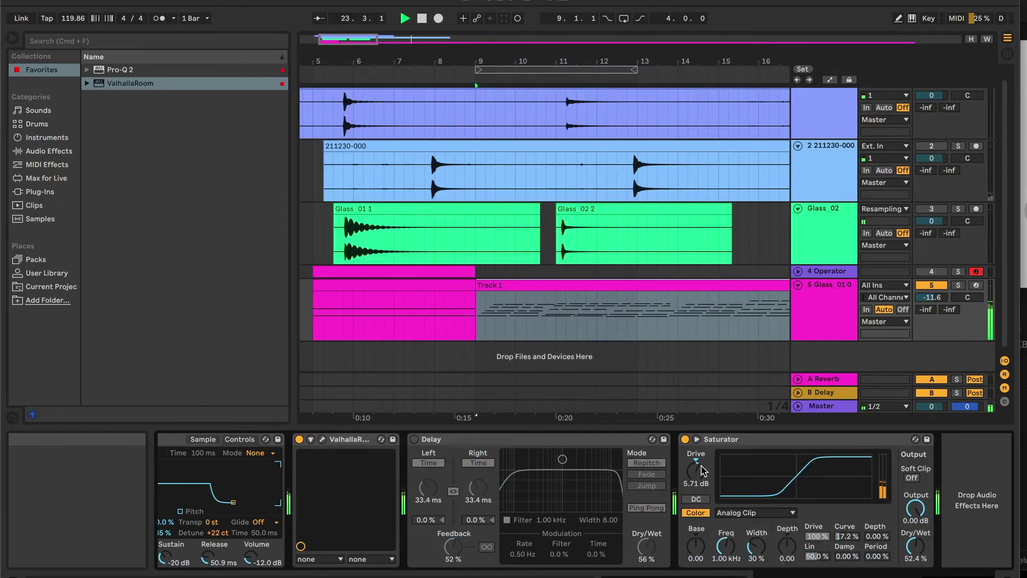
pyautogui.moveTo(696, 471); pyautogui.dragTo(696, 492)
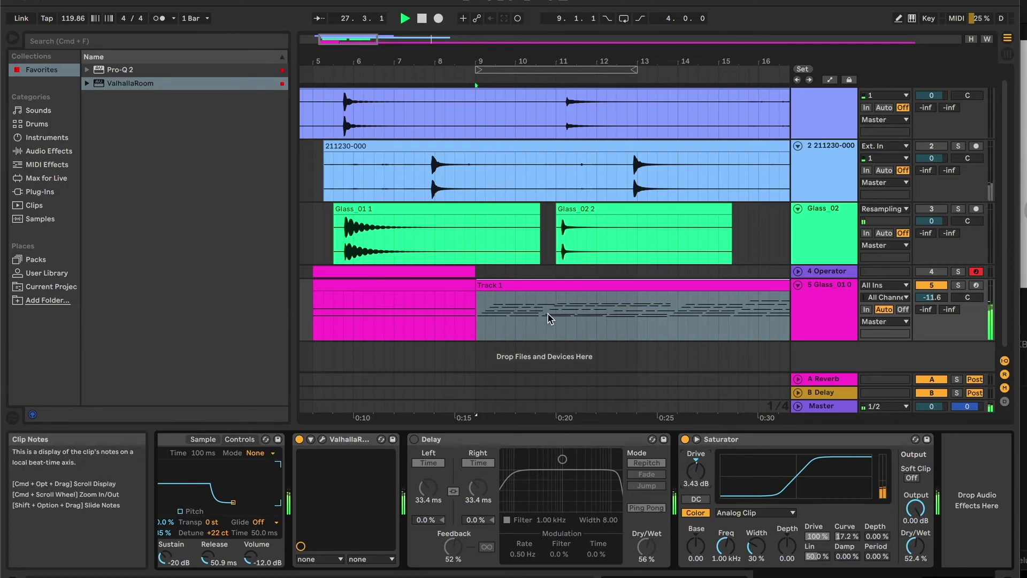
# Step: Look along the prelude clip in the arrangement, stop playback, and replay the prelude from bar 9
pyautogui.hscroll(15, 547, 319)
pyautogui.hscroll(-6, 547, 319)
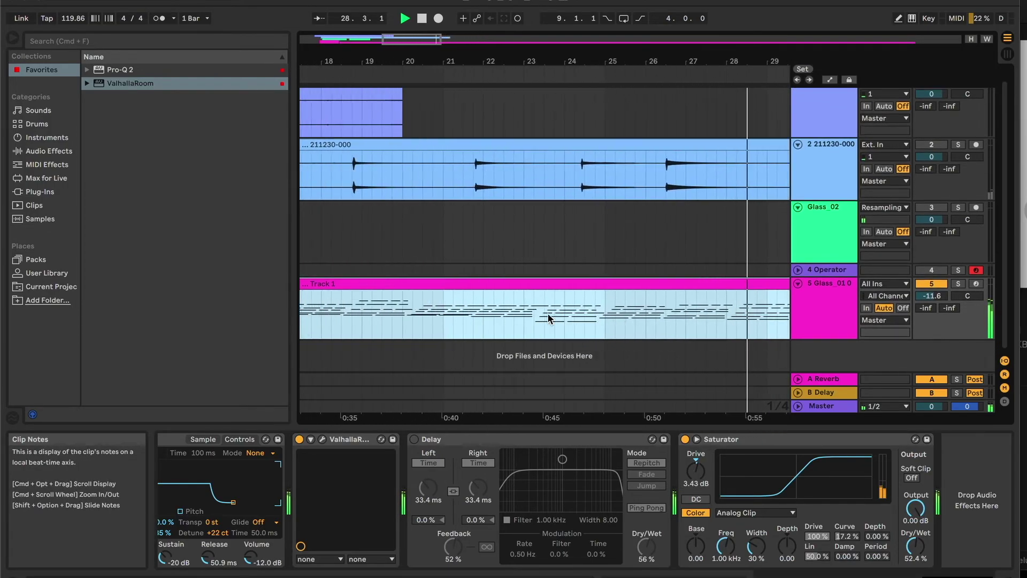
pyautogui.hscroll(-1, 548, 318)
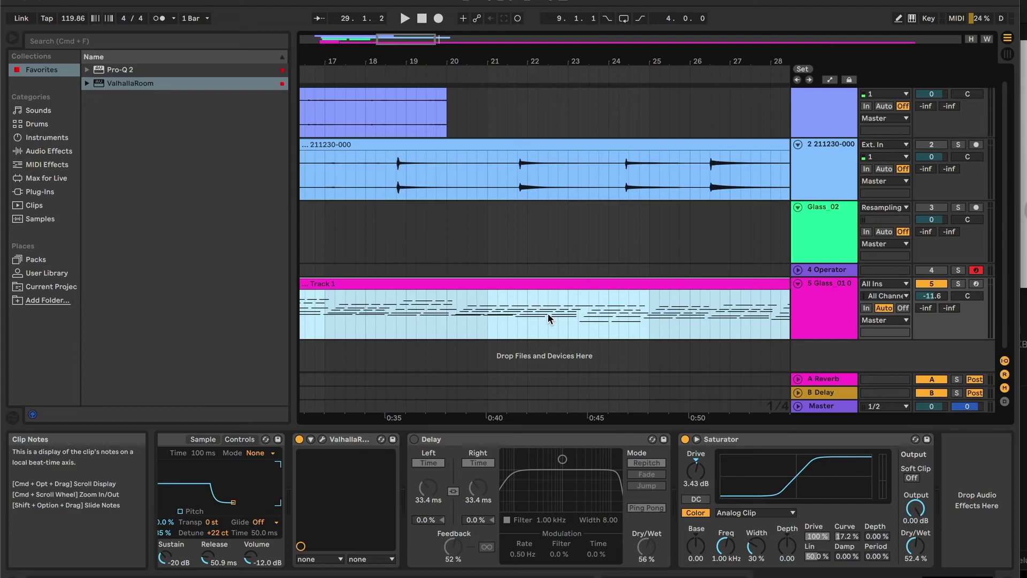
pyautogui.hscroll(-16, 548, 312)
pyautogui.hscroll(4, 552, 280)
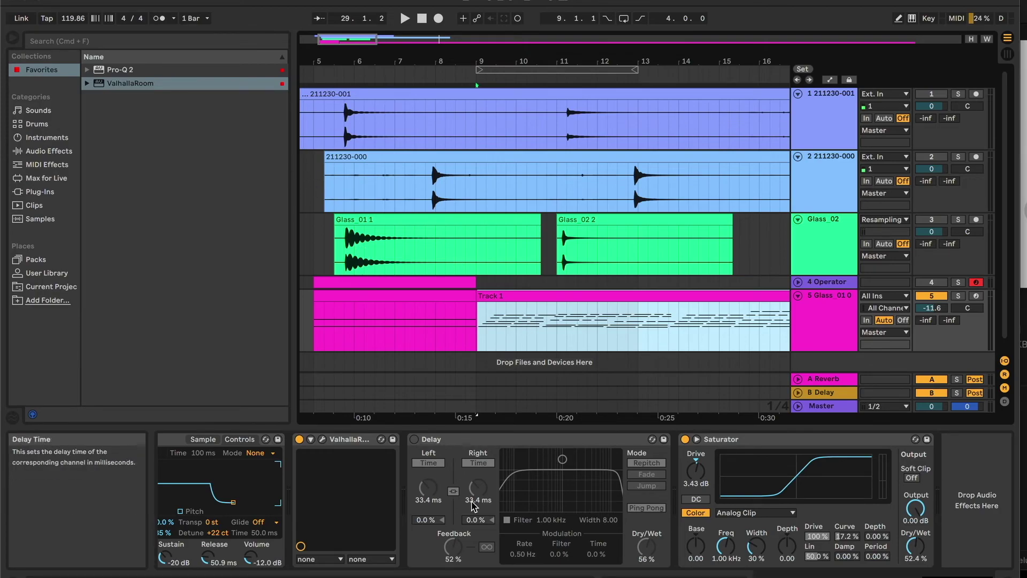
pyautogui.press('space')
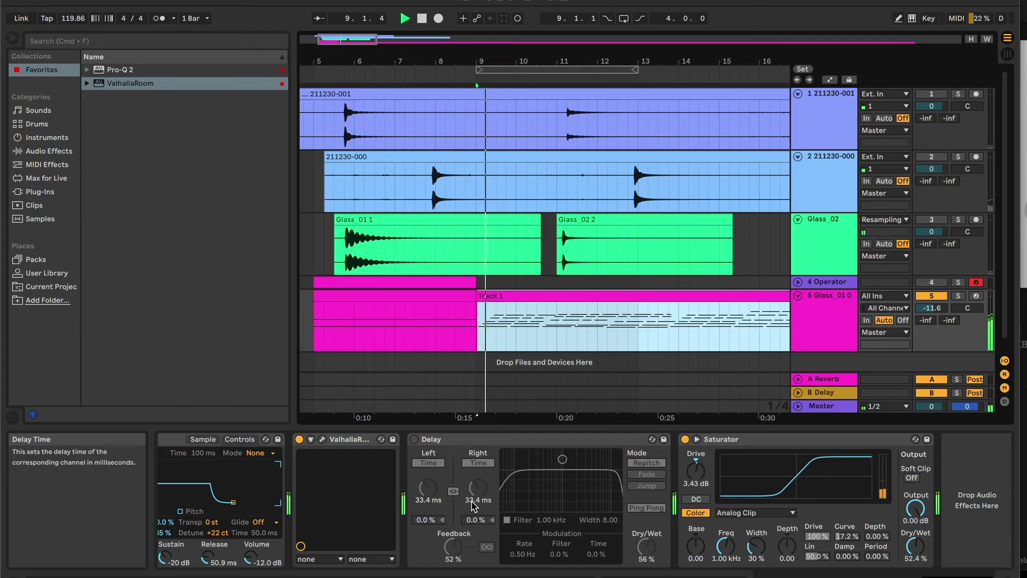